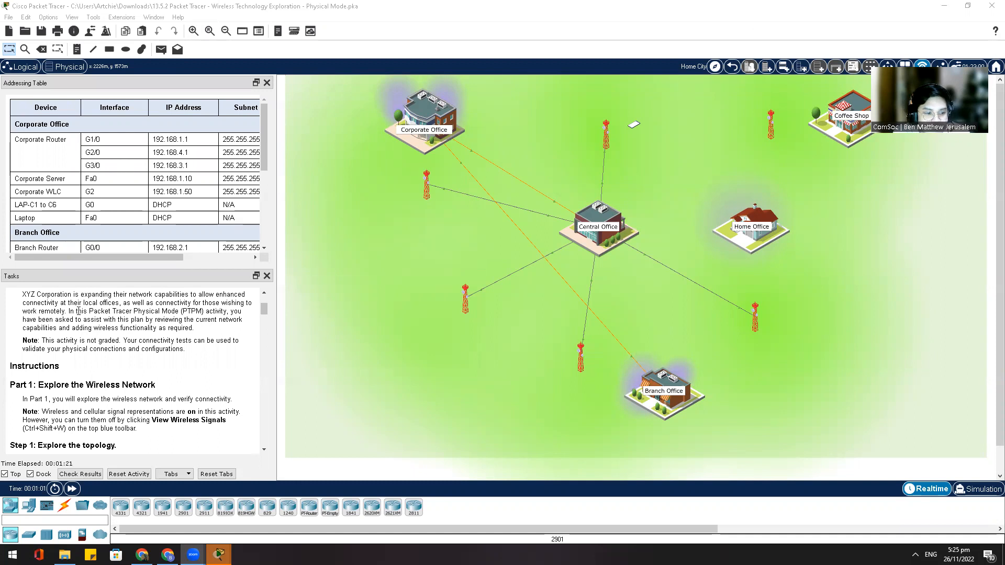
Read the activity's objectives, background scenario and the Part 1 introduction in the task instructions
scroll(176, 332, down, 1)
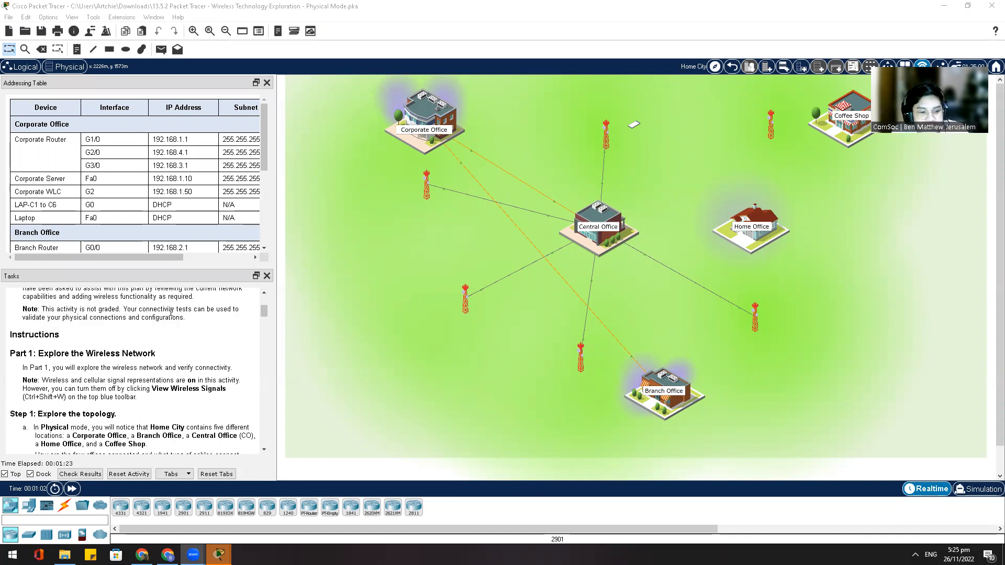
scroll(211, 329, up, 2)
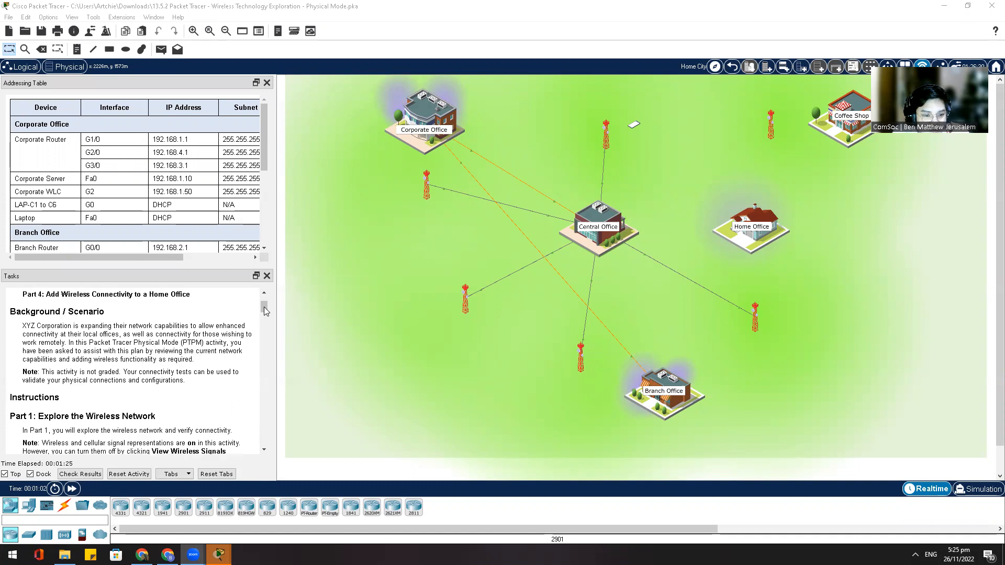
scroll(203, 334, down, 3)
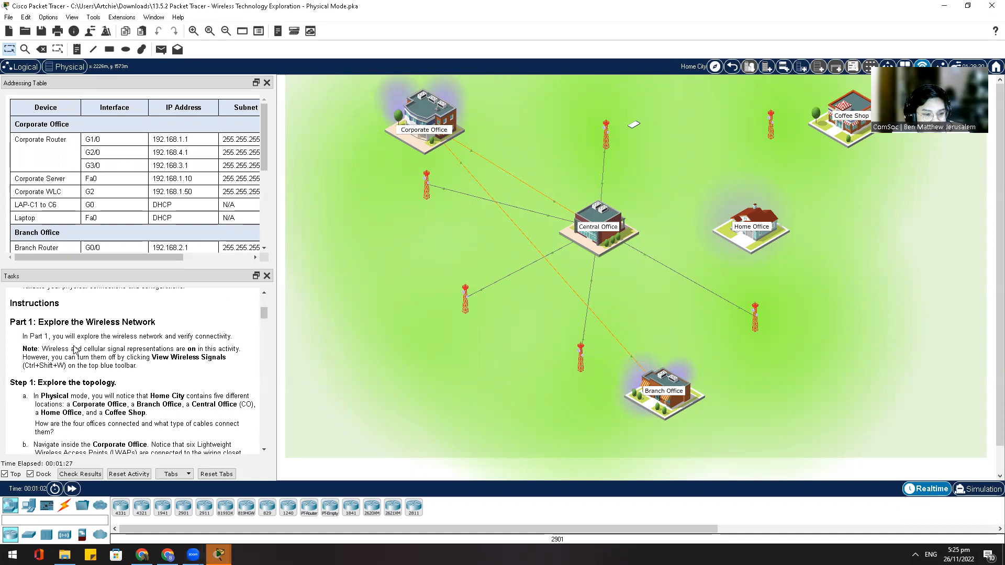
scroll(218, 340, up, 5)
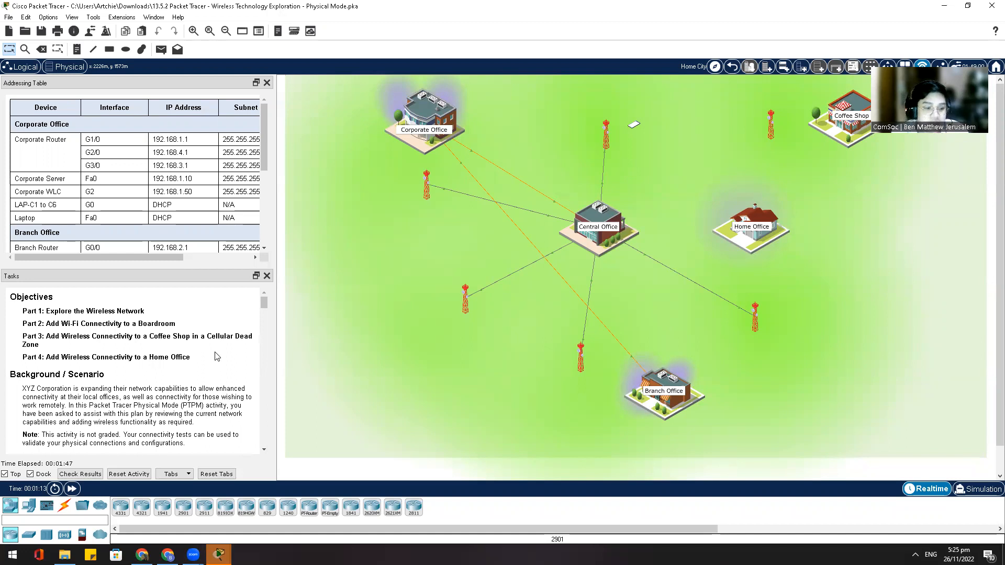
click(266, 447)
click(265, 447)
click(265, 448)
click(265, 448)
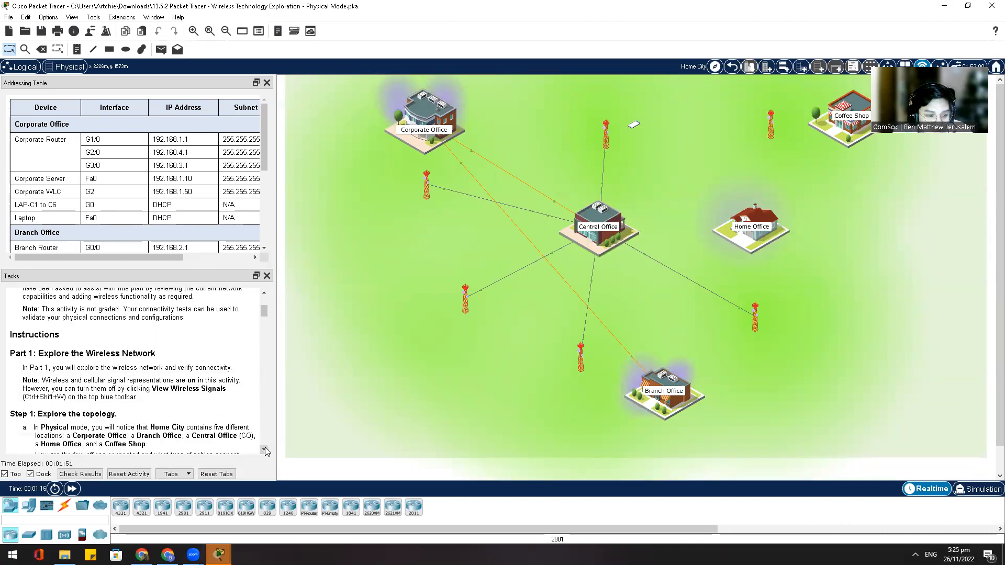
click(265, 447)
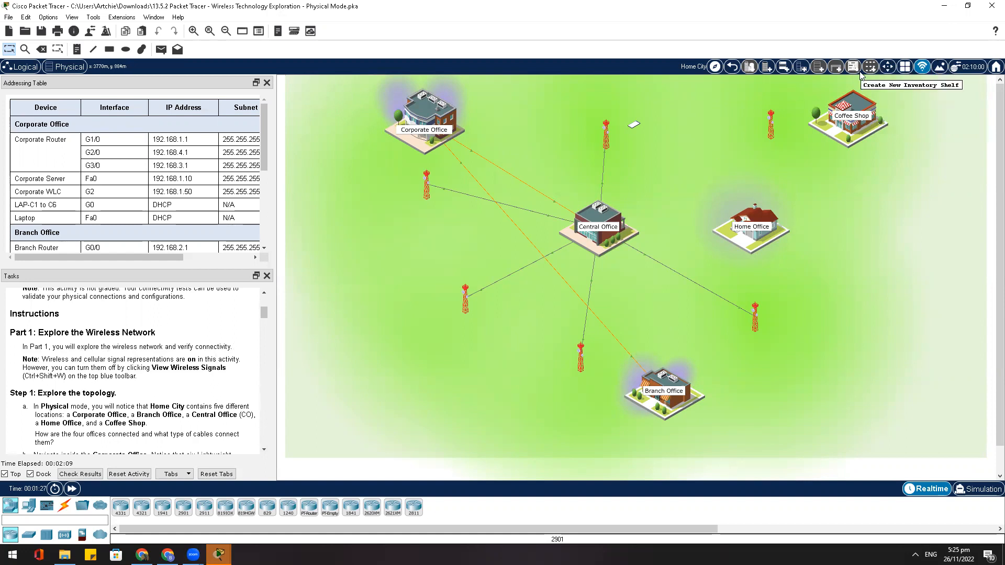
Turn the wireless signal display off and back on, and examine the cables linking the Home City offices for Step 1a
click(923, 68)
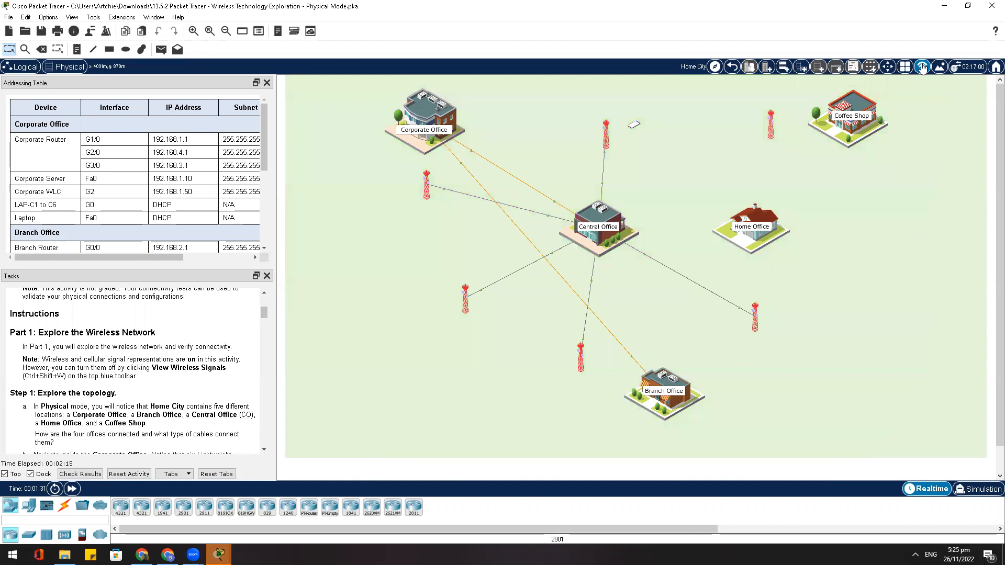
click(922, 68)
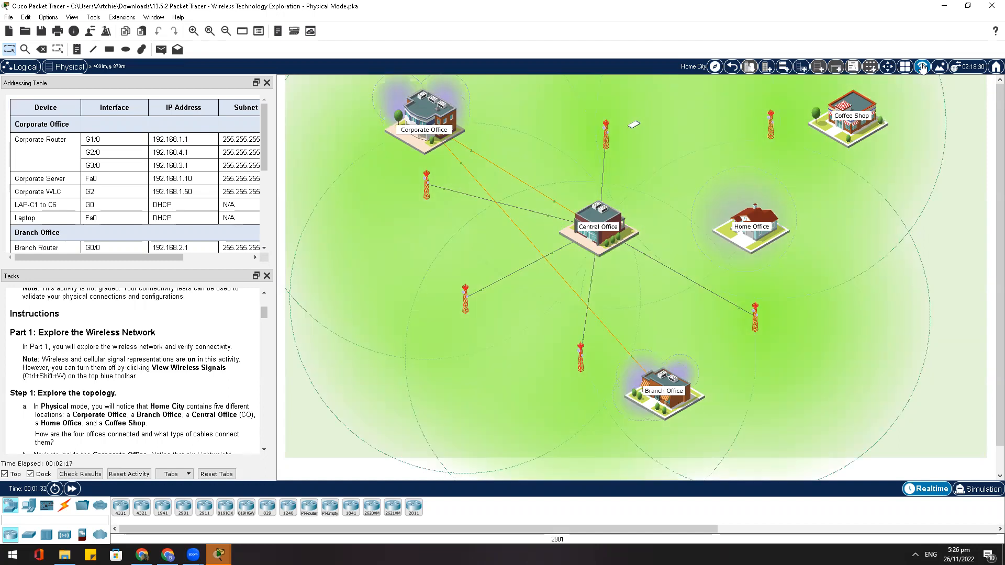
scroll(133, 364, down, 2)
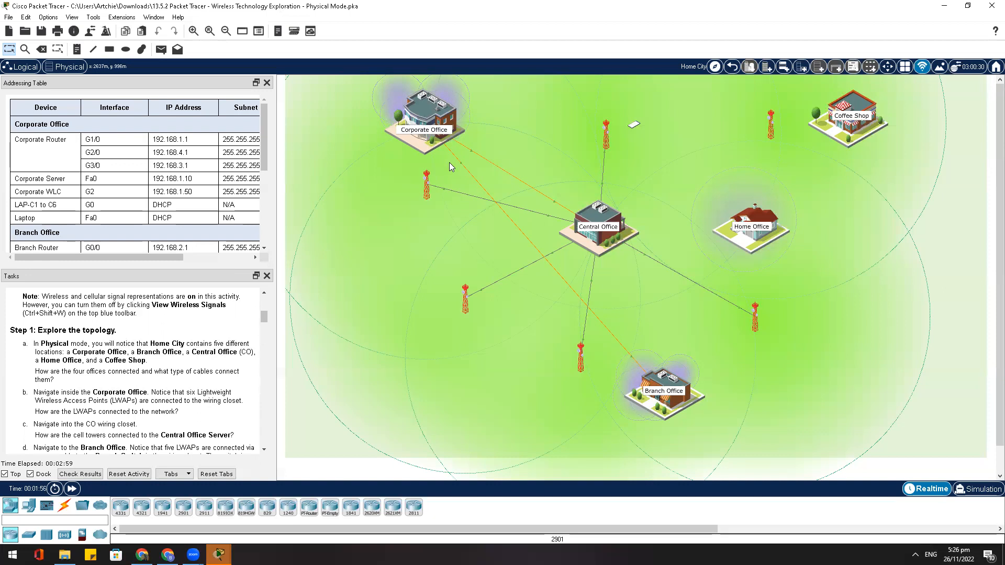
mouse_move(461, 166)
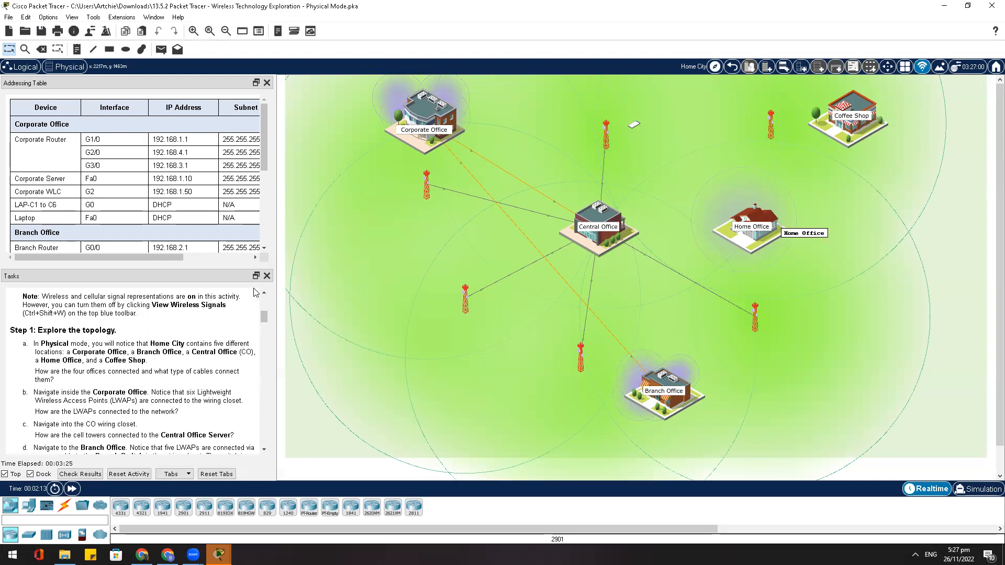
scroll(188, 373, down, 1)
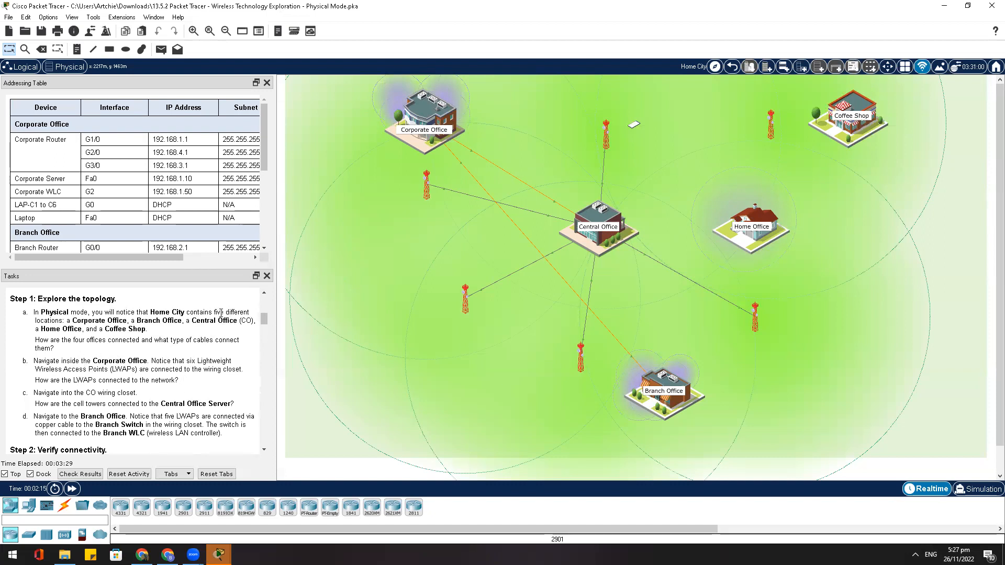
Open the Corporate Office wiring closet, enlarge the rack view and read the Step 1b question about the LWAP connections
click(428, 132)
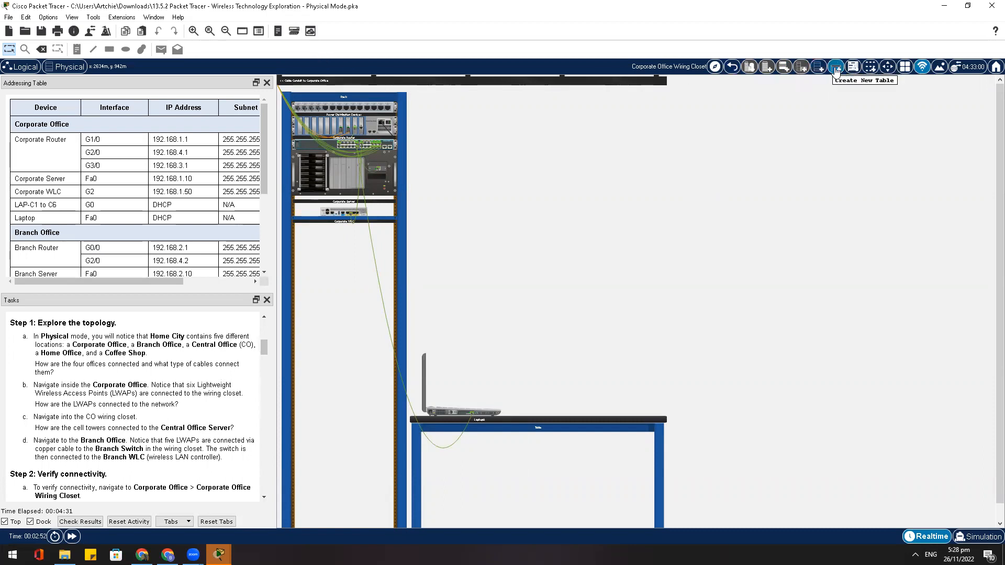
scroll(427, 264, up, 2)
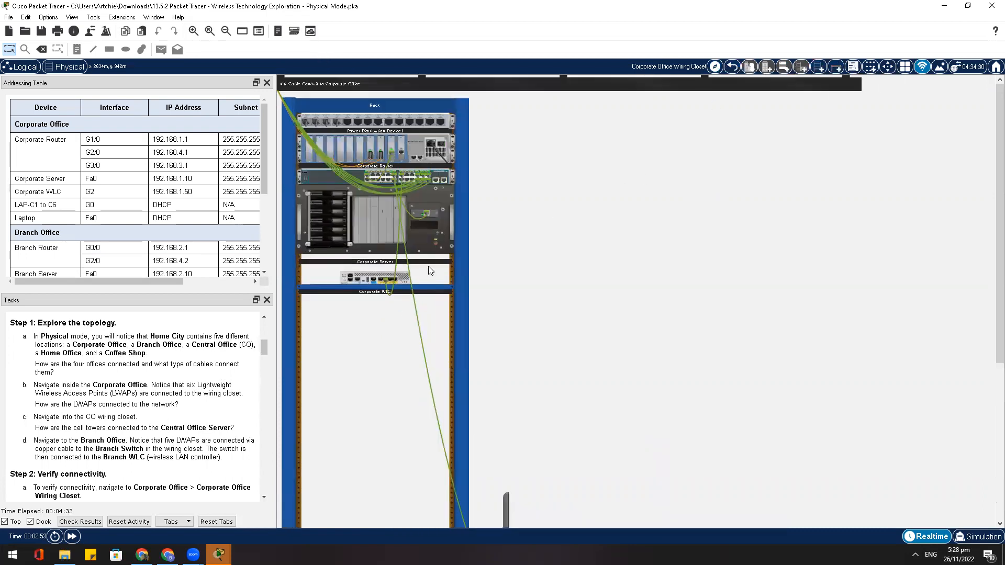
scroll(428, 266, up, 2)
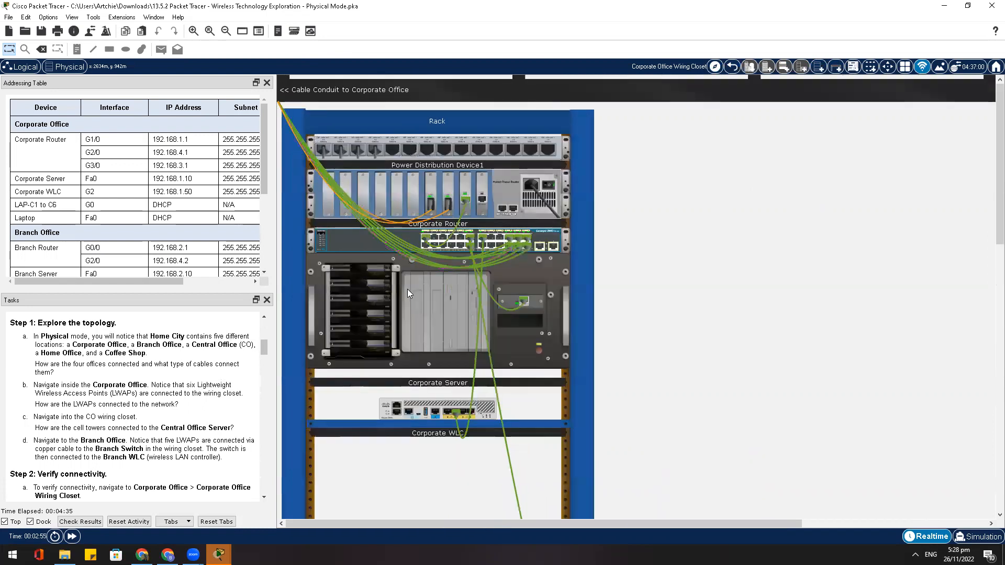
mouse_move(179, 385)
mouse_down()
mouse_move(219, 386)
mouse_move(176, 385)
mouse_up()
drag(121, 398, 179, 405)
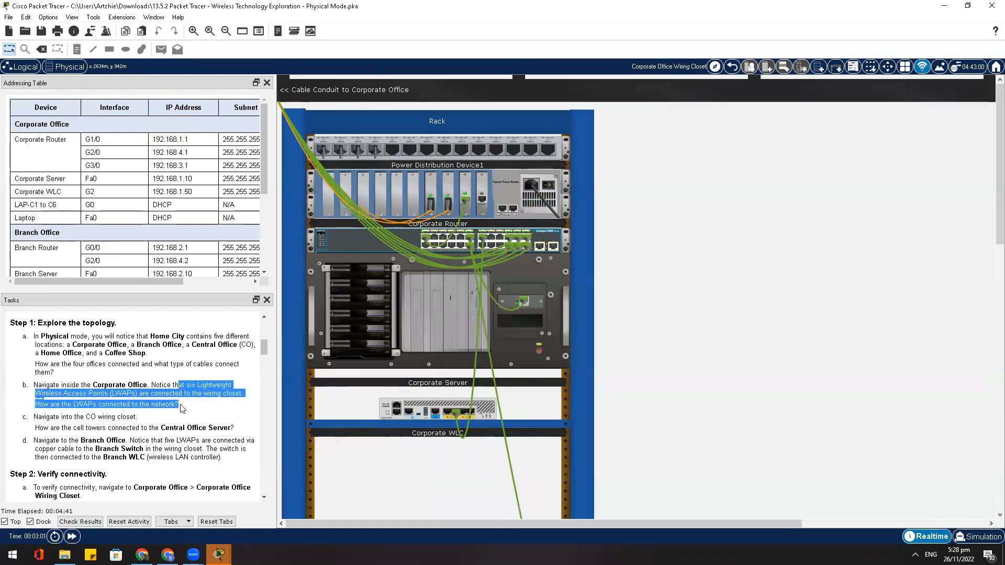
click(155, 417)
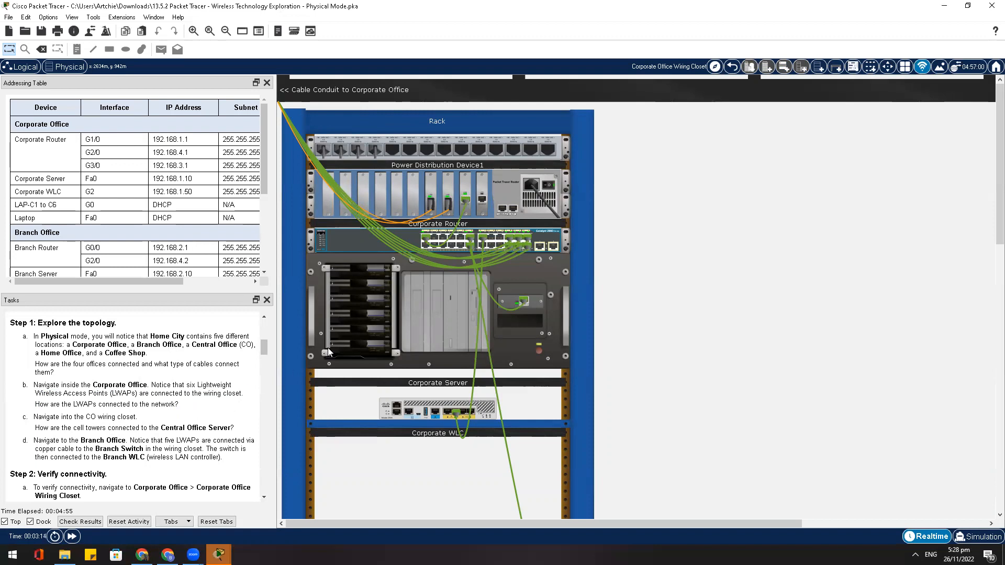
Inspect the Corporate Switch's port details and its cable connections to the Corporate WLC and the access points
mouse_move(457, 234)
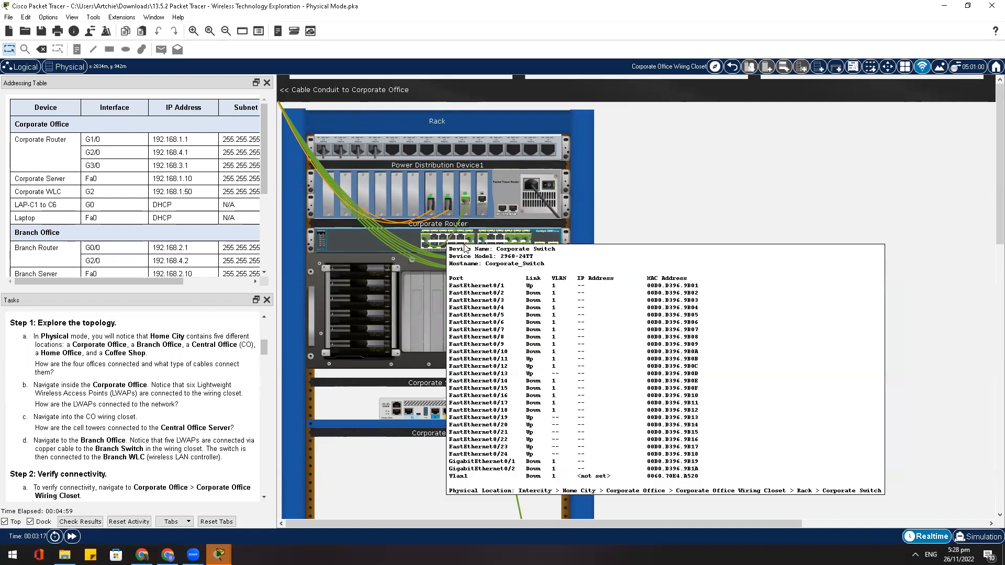
mouse_move(515, 241)
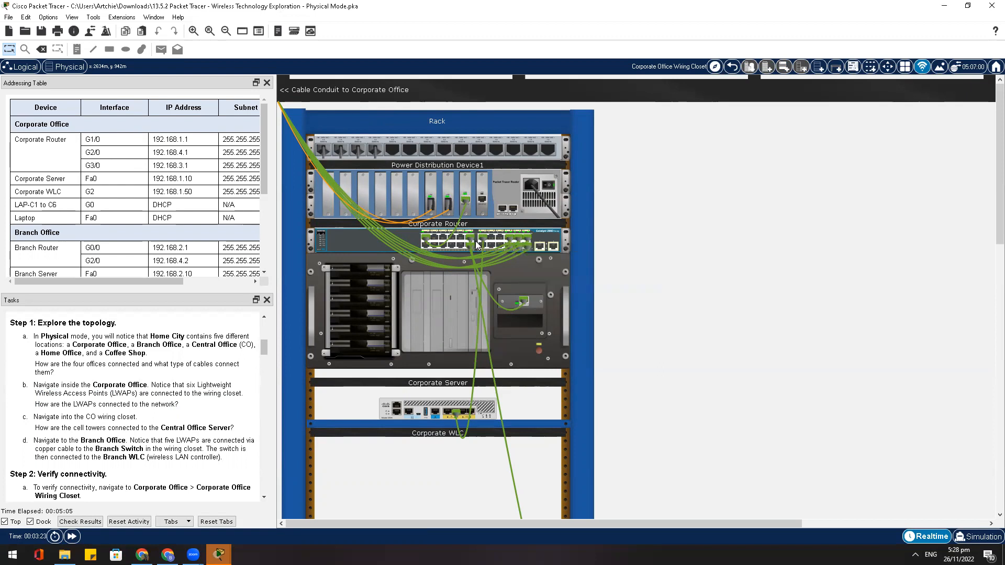
mouse_move(485, 246)
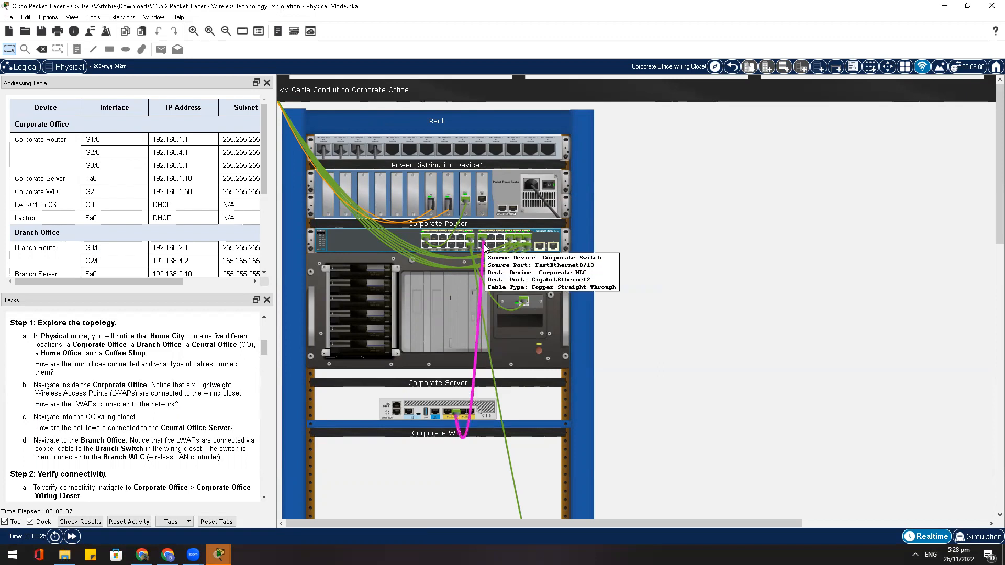
mouse_move(428, 242)
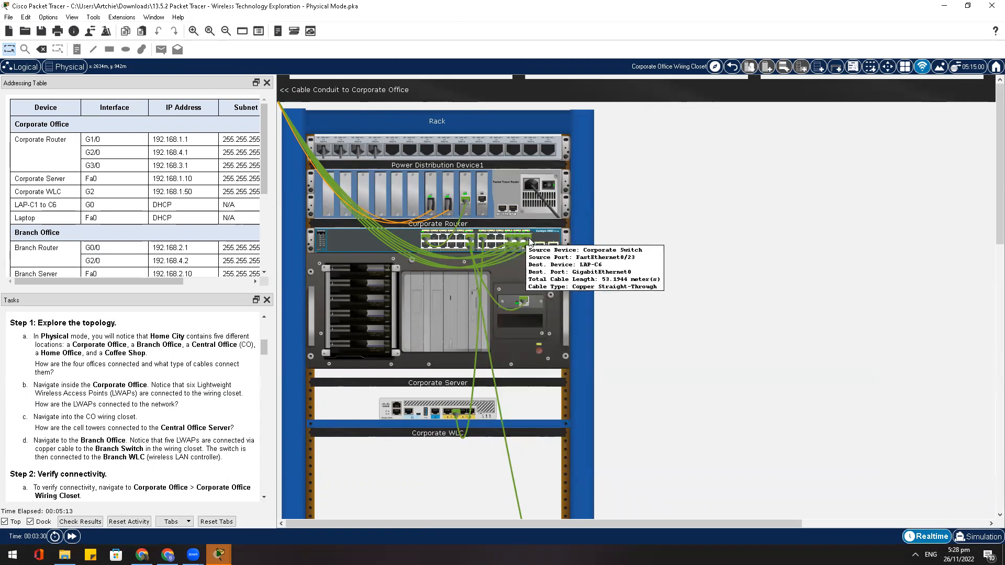
mouse_move(524, 259)
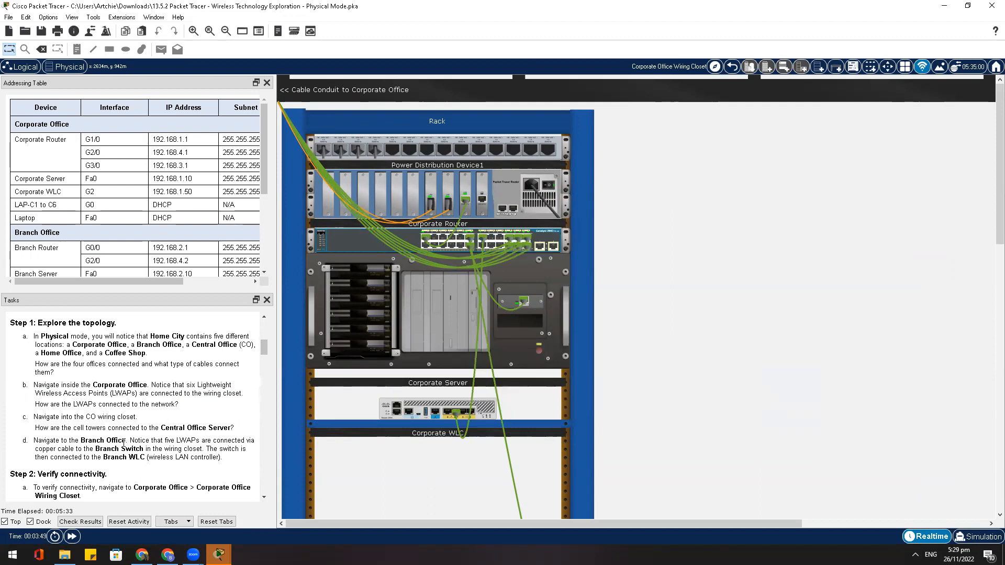
Return to Home City, open the Branch Office floor plan and read Step 1d about its LWAPs, Branch Switch and Branch WLC
click(732, 68)
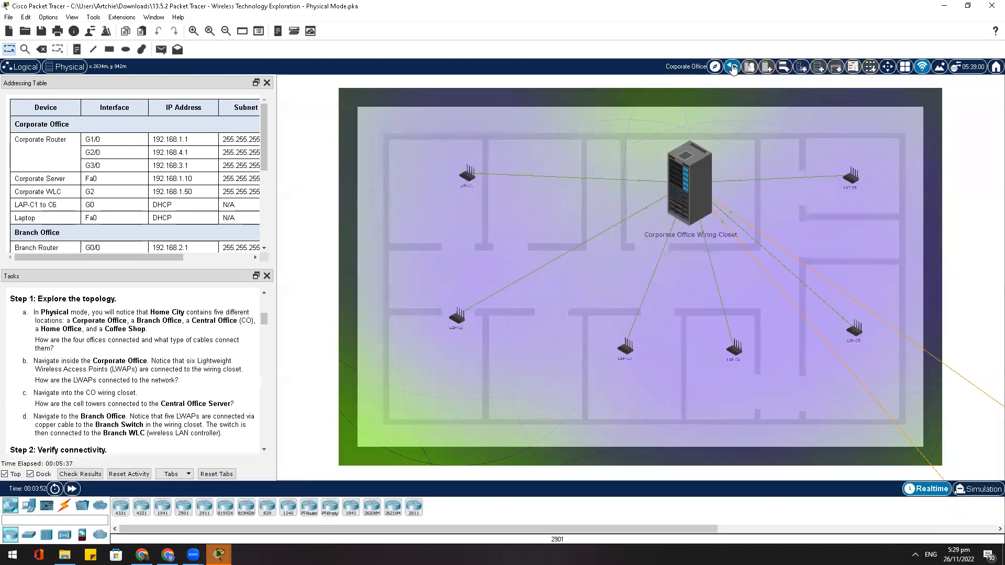
click(733, 68)
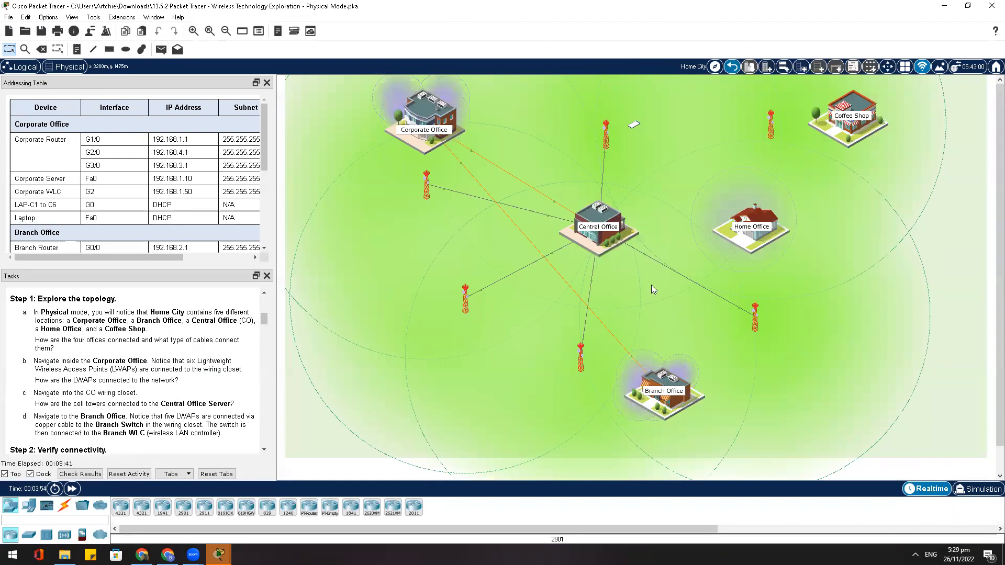
click(656, 389)
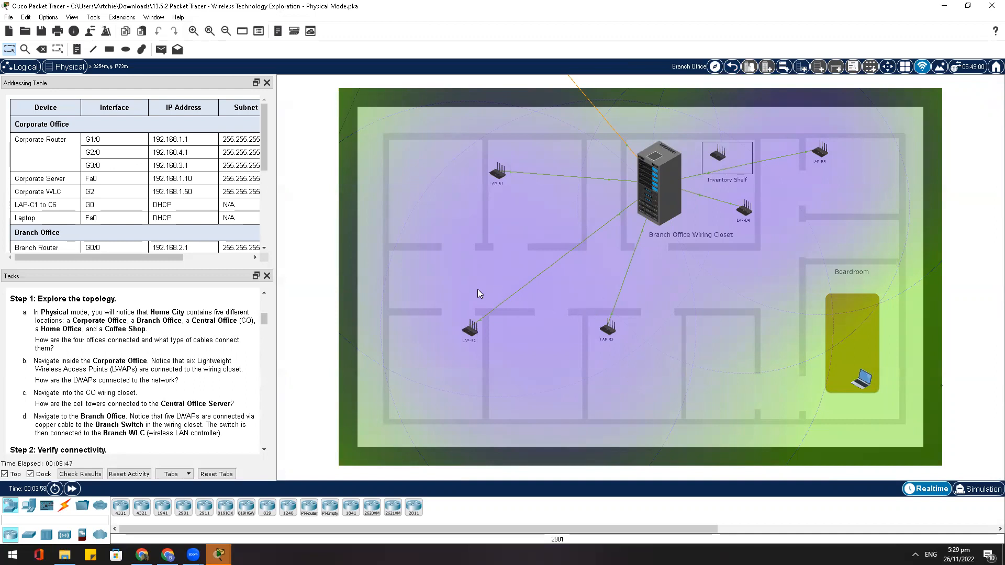
scroll(158, 374, up, 2)
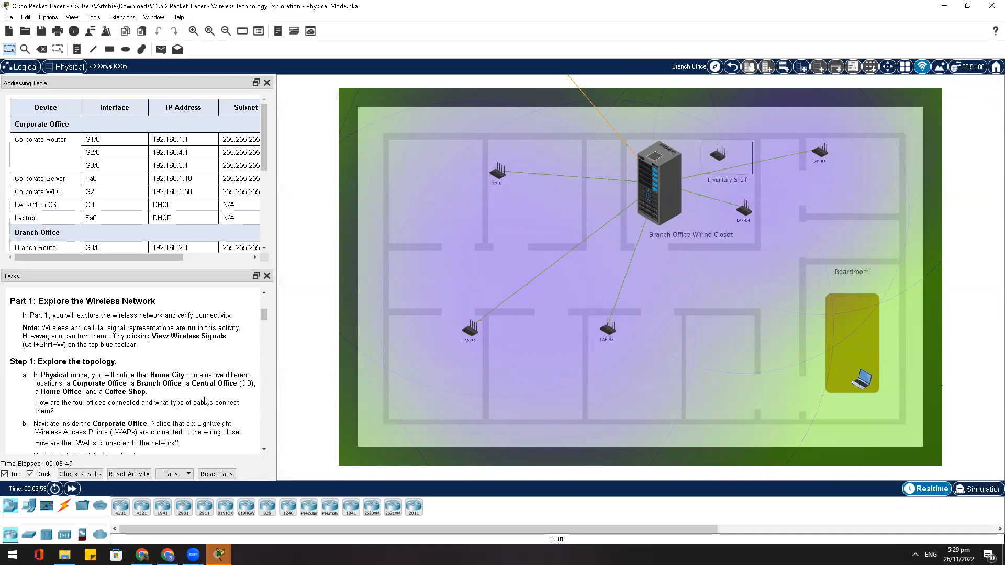
scroll(211, 385, down, 1)
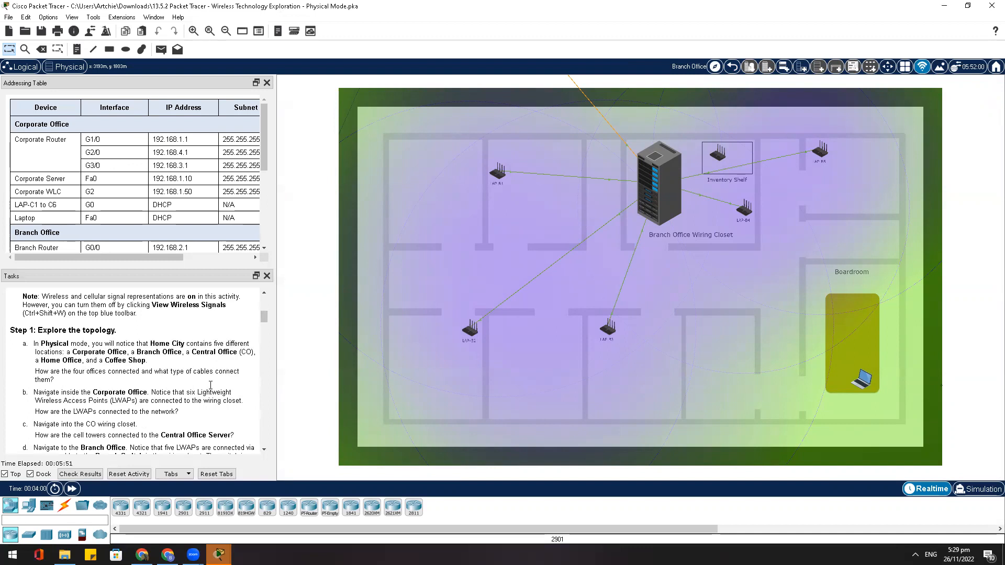
scroll(211, 385, down, 3)
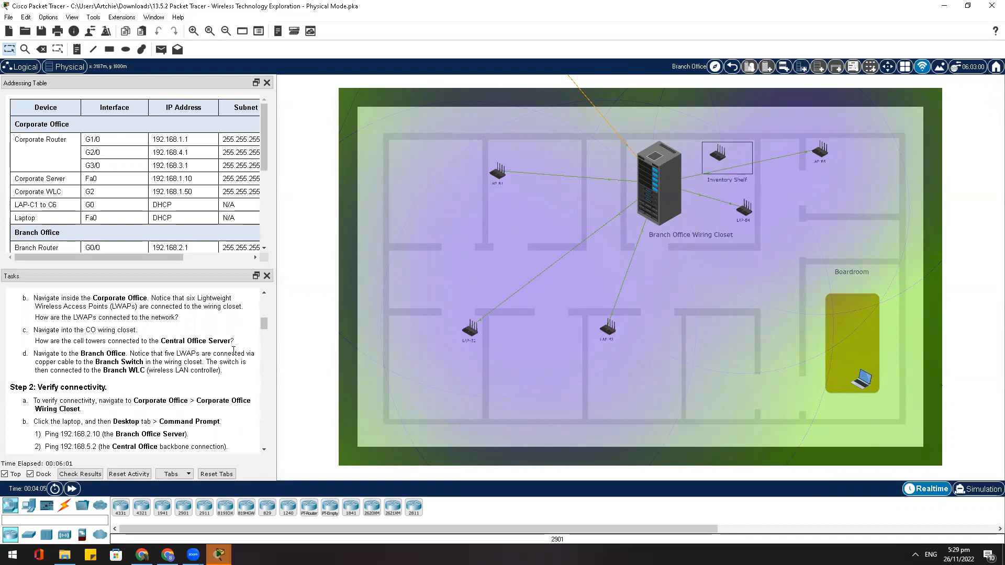
drag(230, 352, 150, 368)
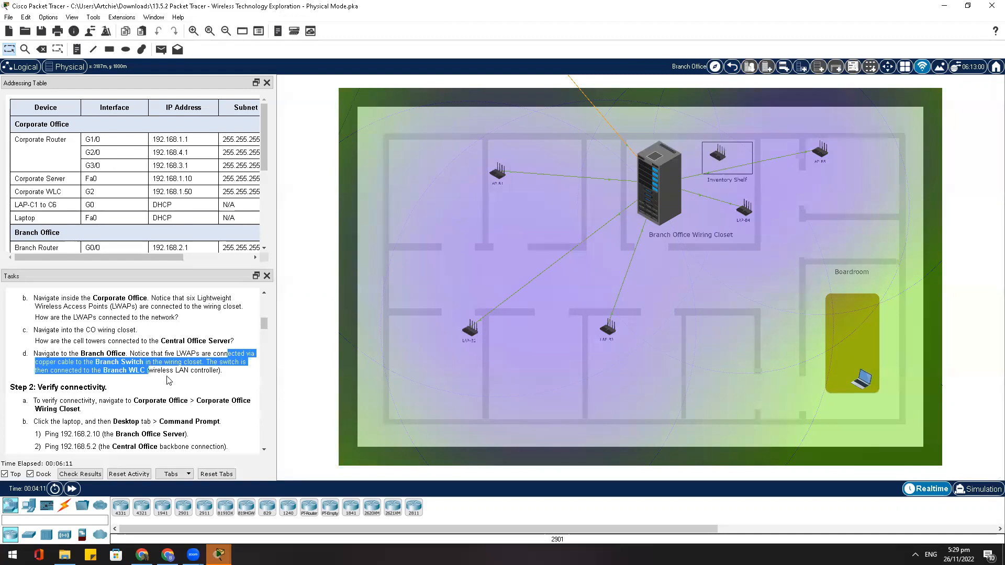
click(170, 381)
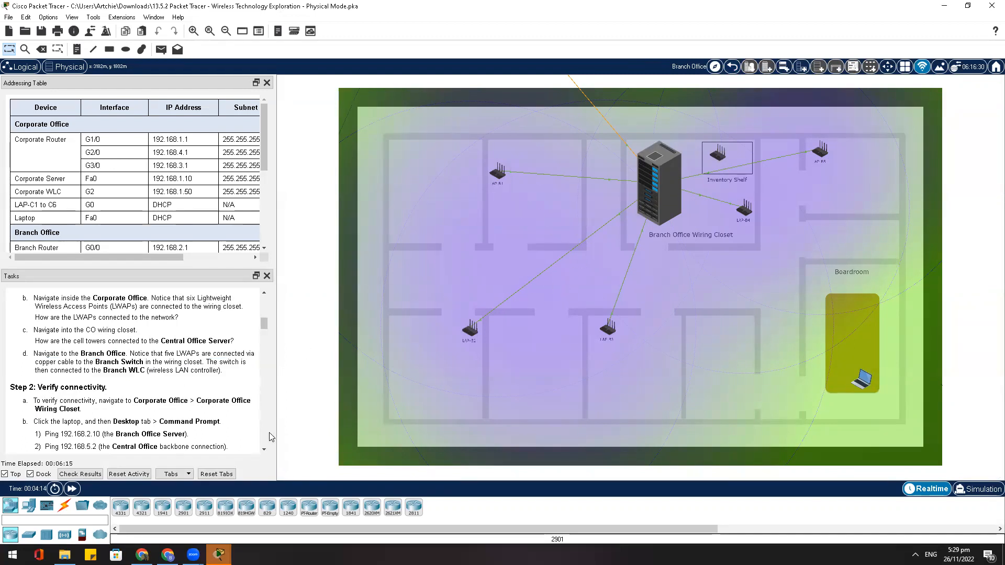
Read Step 2 on verifying connectivity, go back to Home City and enter the Corporate Office wiring closet
scroll(220, 403, down, 2)
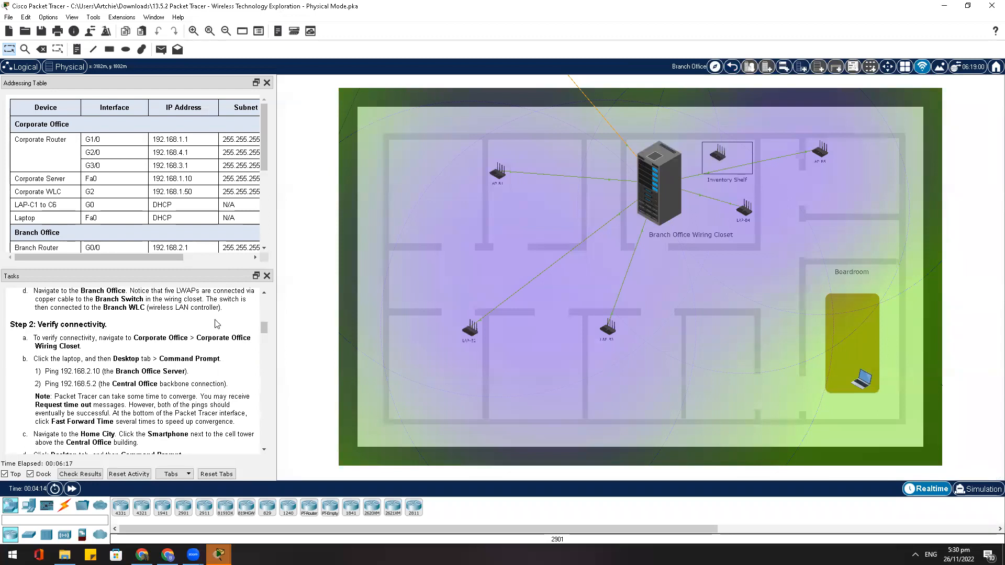
click(732, 67)
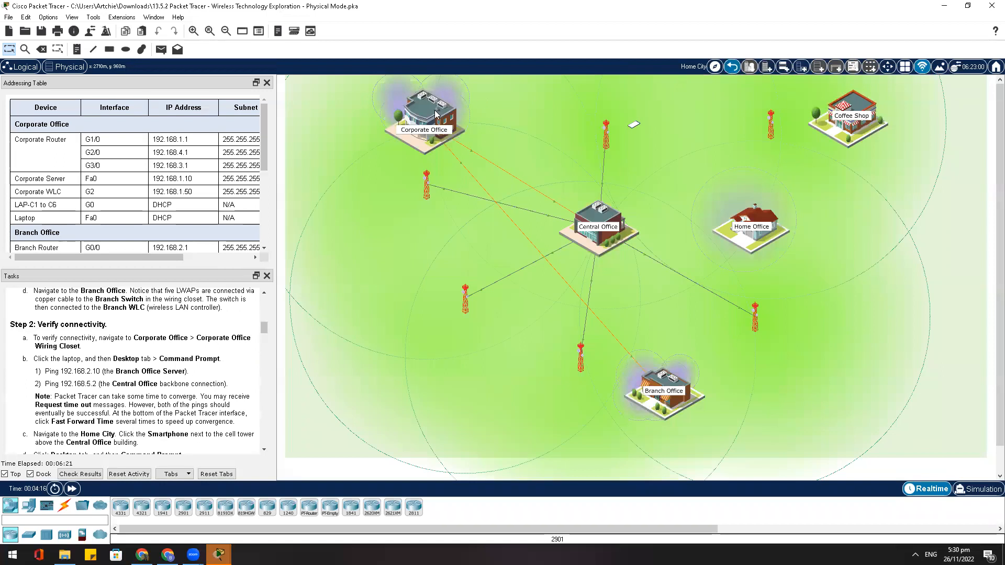
click(422, 122)
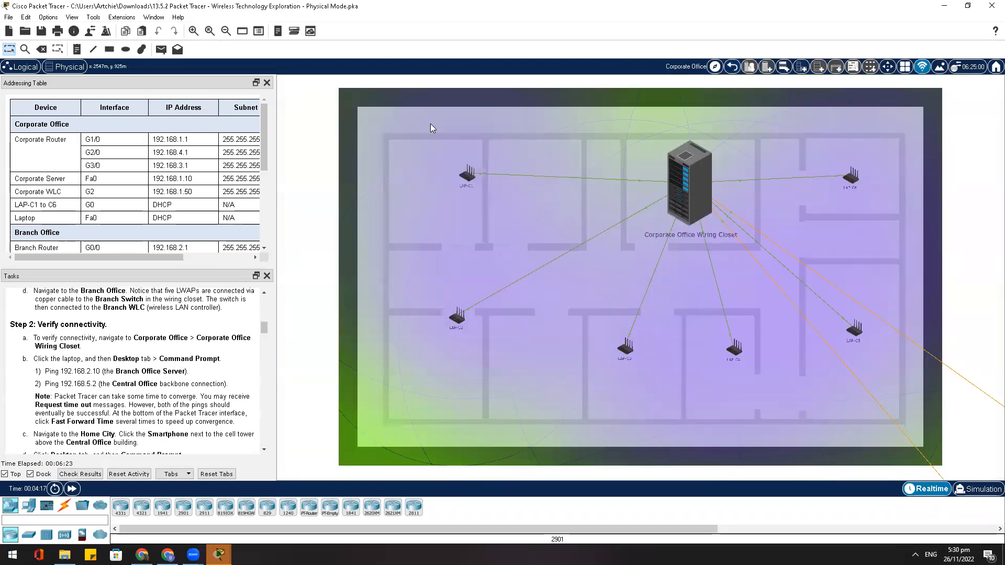
click(687, 180)
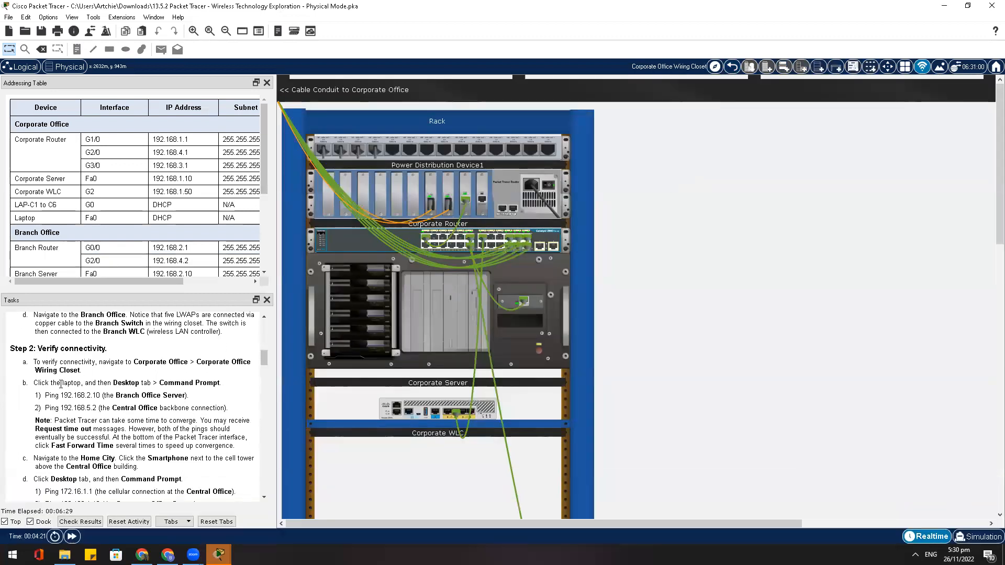
Find the laptop below the rack in the Corporate Office wiring closet and open its Command Prompt
drag(61, 383, 212, 382)
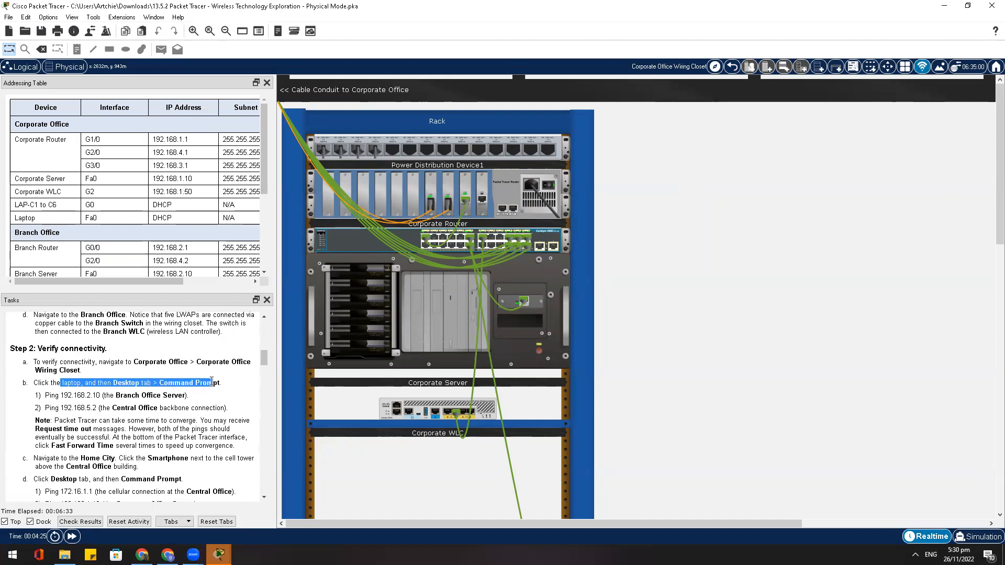
scroll(559, 365, down, 3)
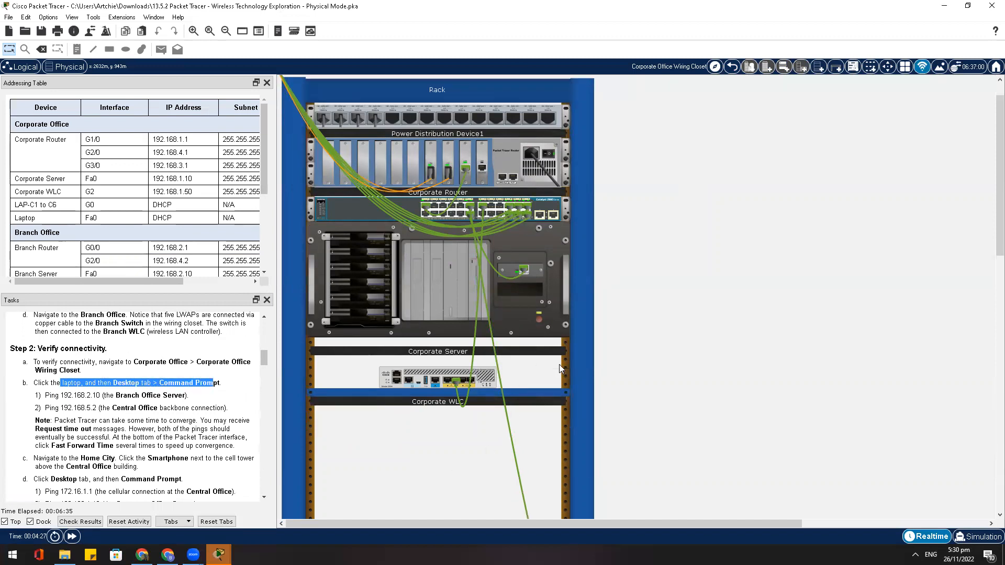
scroll(691, 336, down, 2)
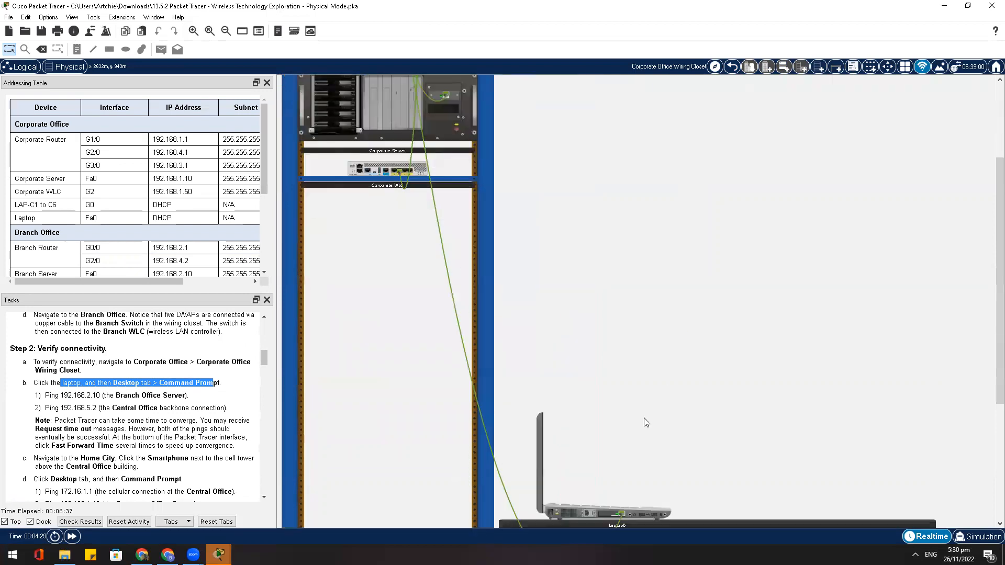
click(576, 508)
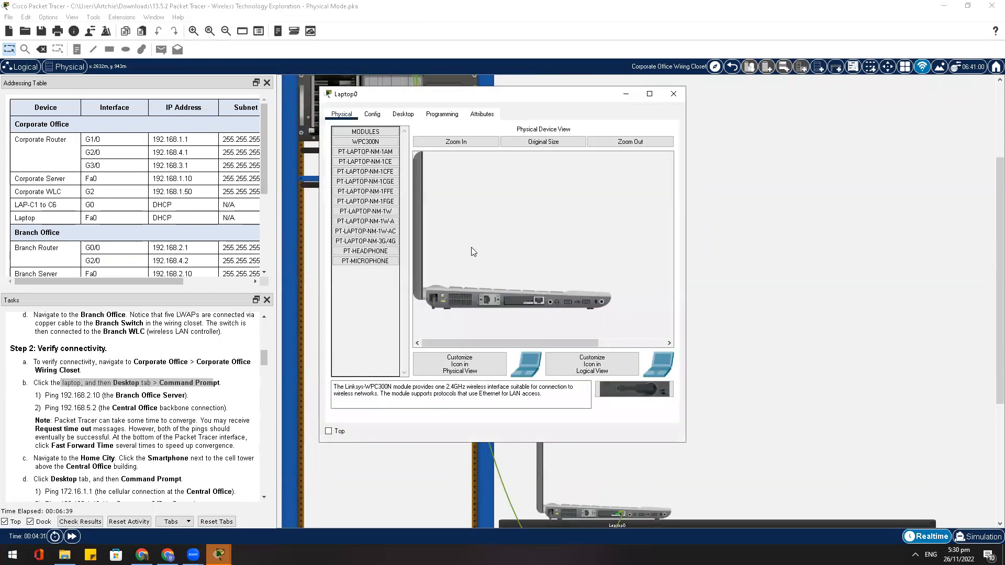
click(402, 117)
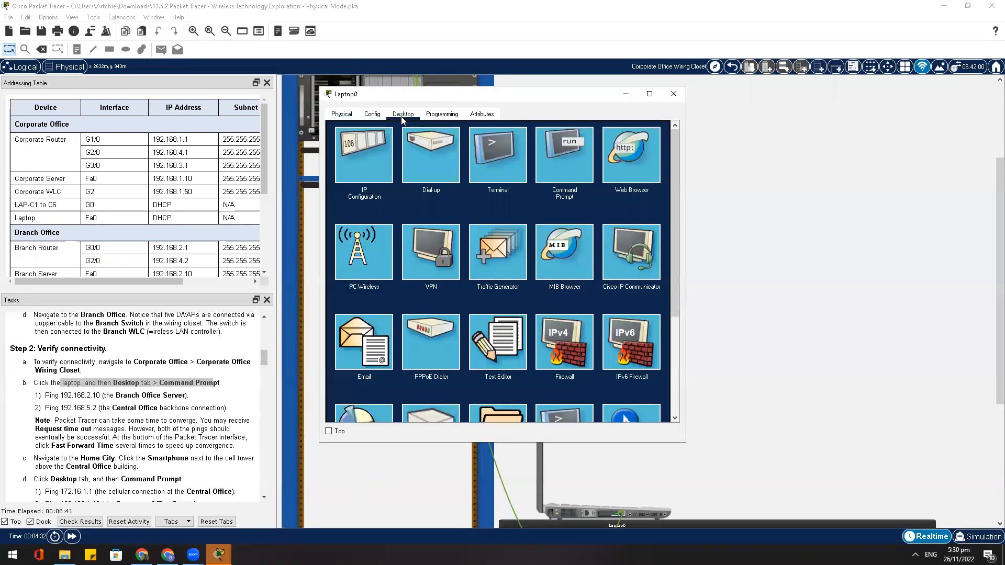
click(565, 169)
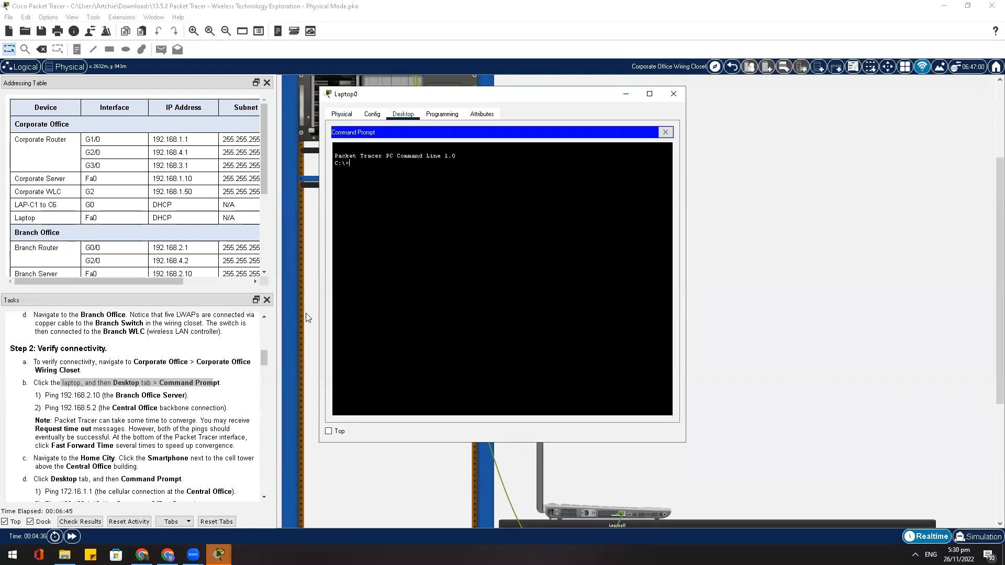
Look up the Branch Server address in the addressing table and ping 192.168.2.10 from the laptop
drag(45, 396, 201, 398)
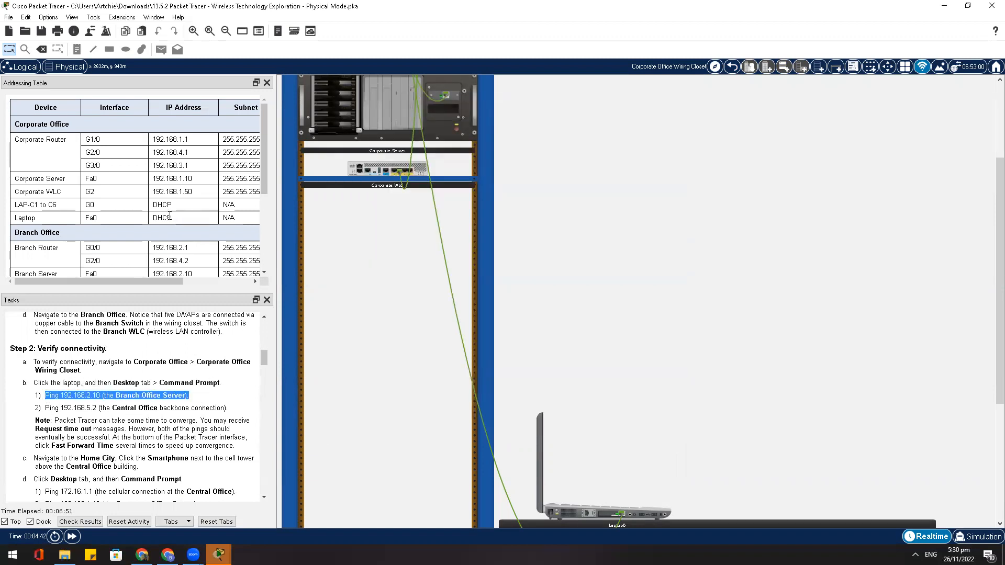
scroll(170, 215, down, 3)
drag(154, 180, 195, 181)
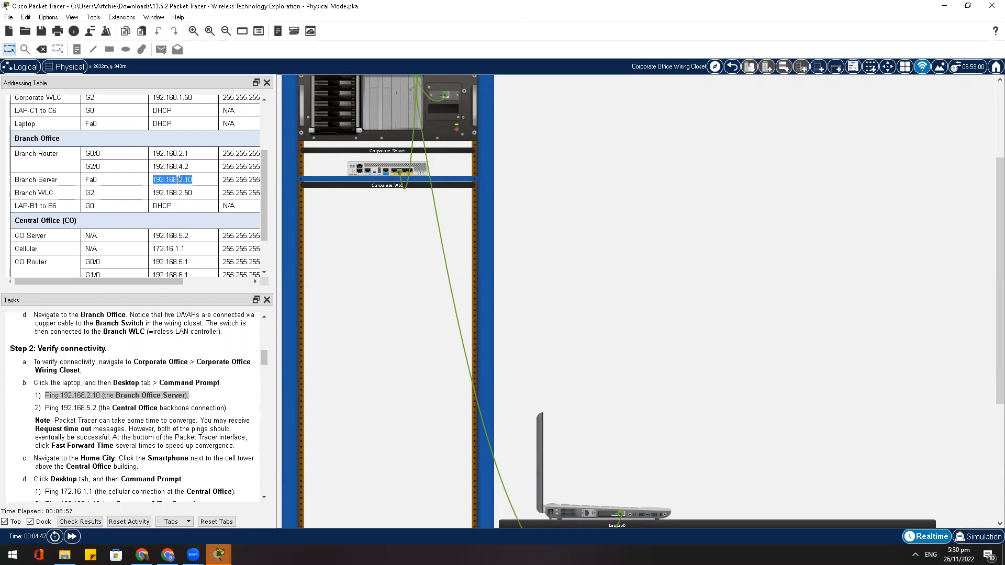
right_click(178, 180)
right_click(169, 178)
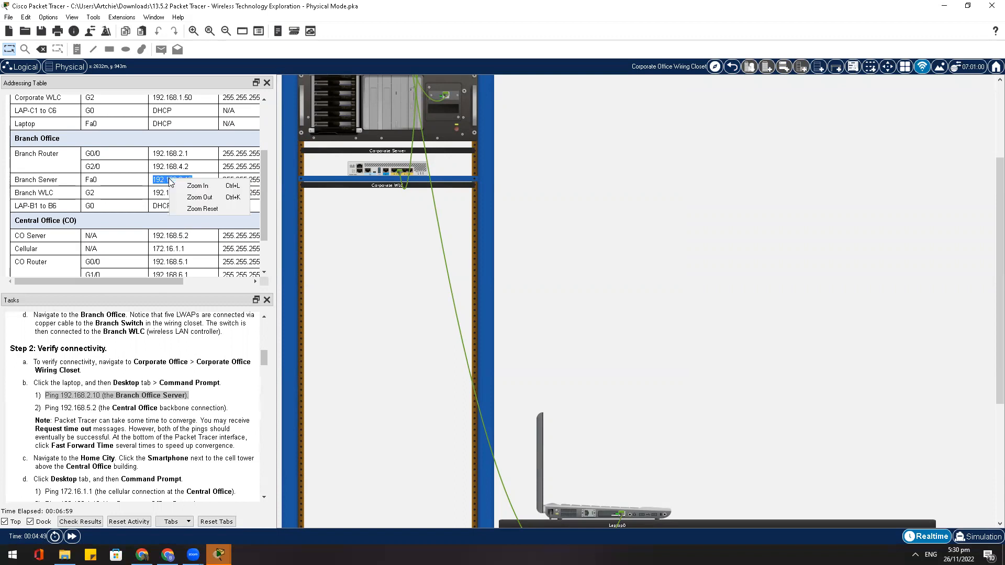
click(574, 509)
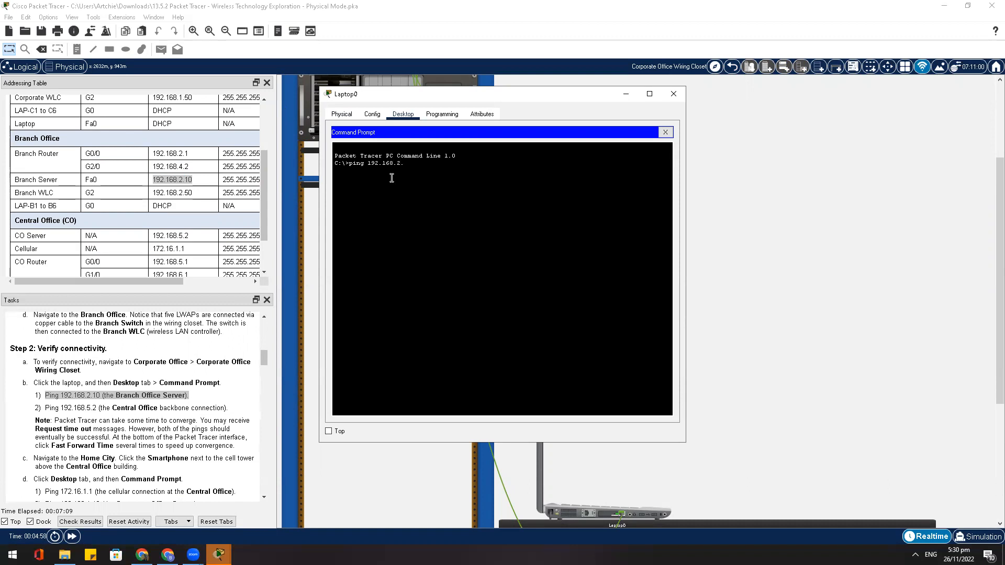
key(Return)
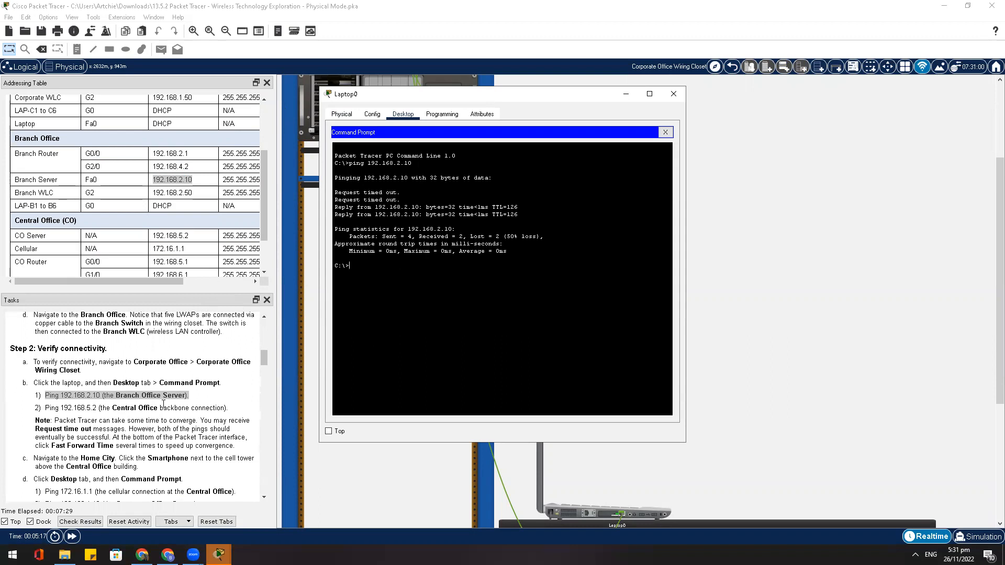
Review the laptop's ping output and repeat the ping to the Branch Office Server at 192.168.2.10
click(457, 204)
drag(448, 203, 537, 261)
click(470, 278)
key(Up)
key(Return)
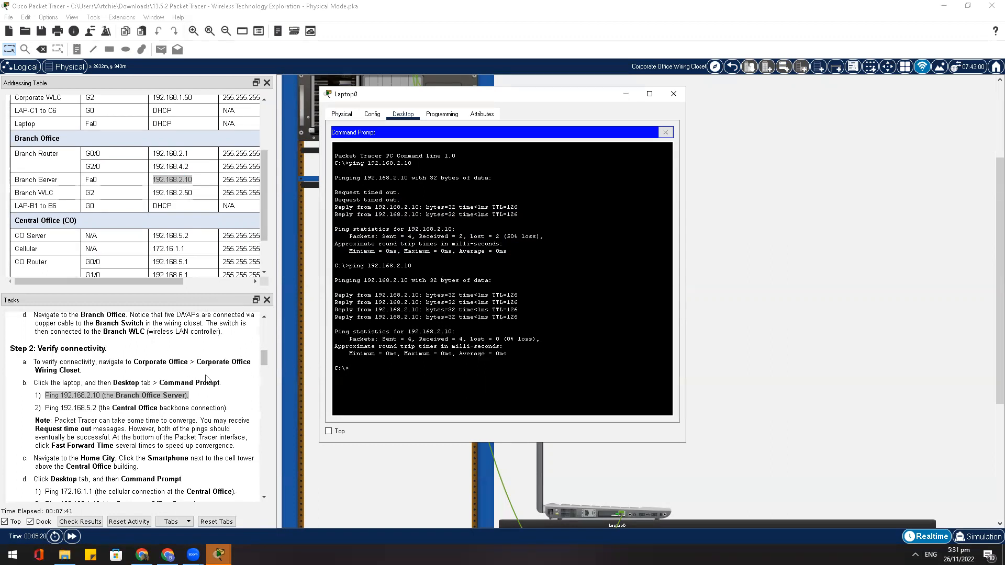
Look up the CO Server address in the addressing table and ping the Central Office backbone at 192.168.5.2 from the laptop
click(170, 404)
mouse_move(45, 408)
mouse_down()
mouse_move(104, 417)
mouse_move(182, 408)
mouse_up()
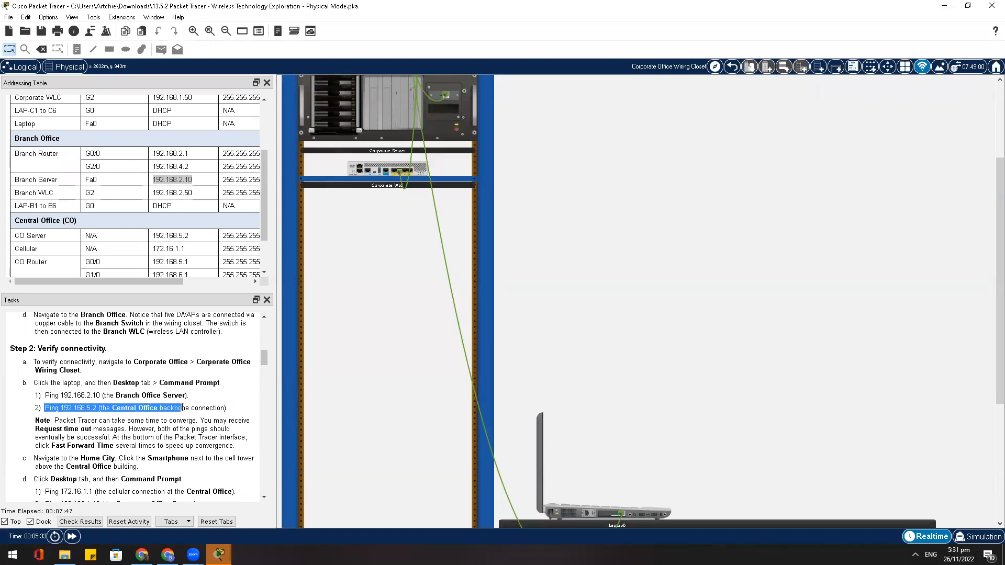
scroll(166, 202, down, 2)
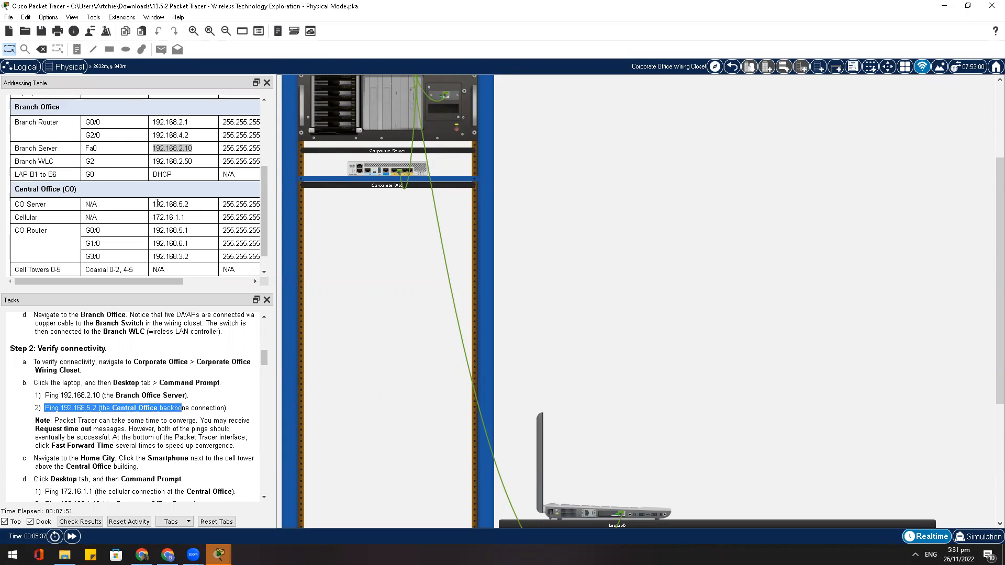
drag(154, 203, 190, 206)
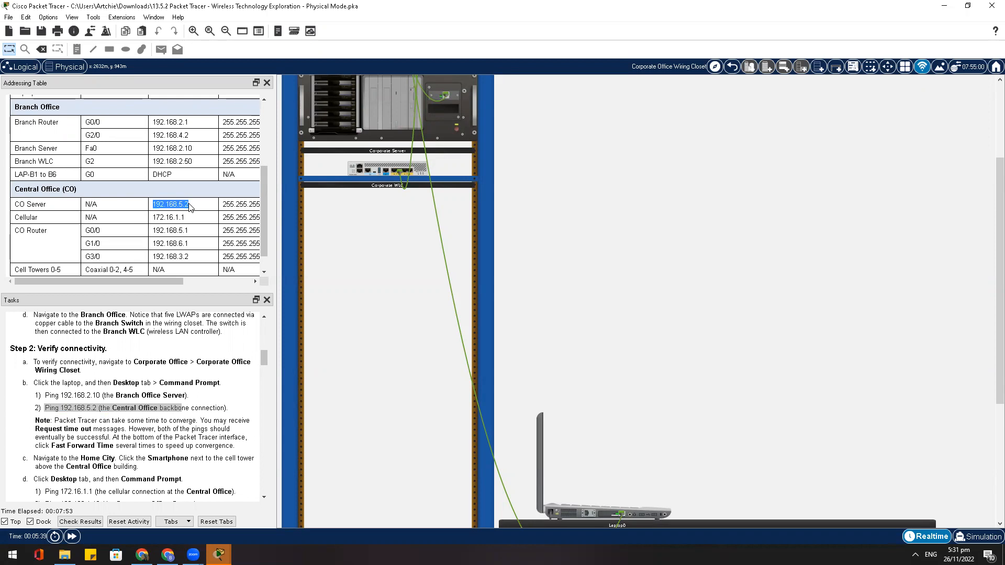
click(578, 506)
text(ping)
text(192.1)
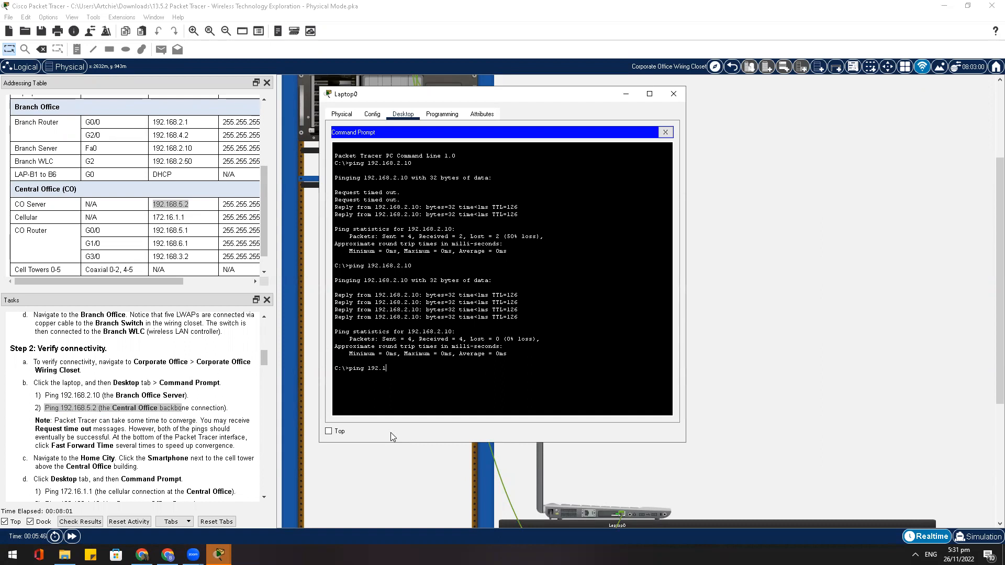
text(68.5.2)
key(Return)
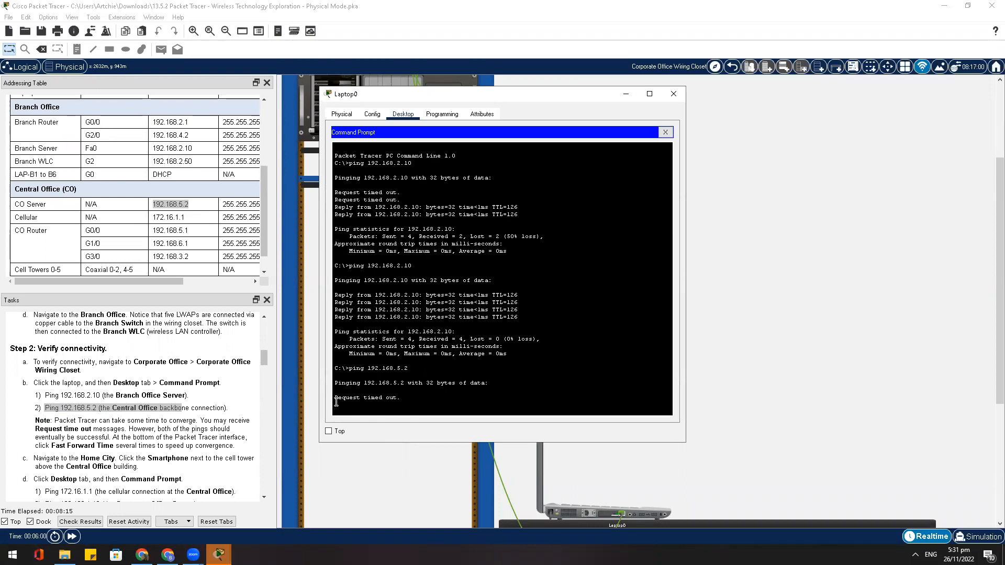
Repeat the laptop's ping to the Central Office backbone connection at 192.168.5.2
scroll(212, 407, down, 1)
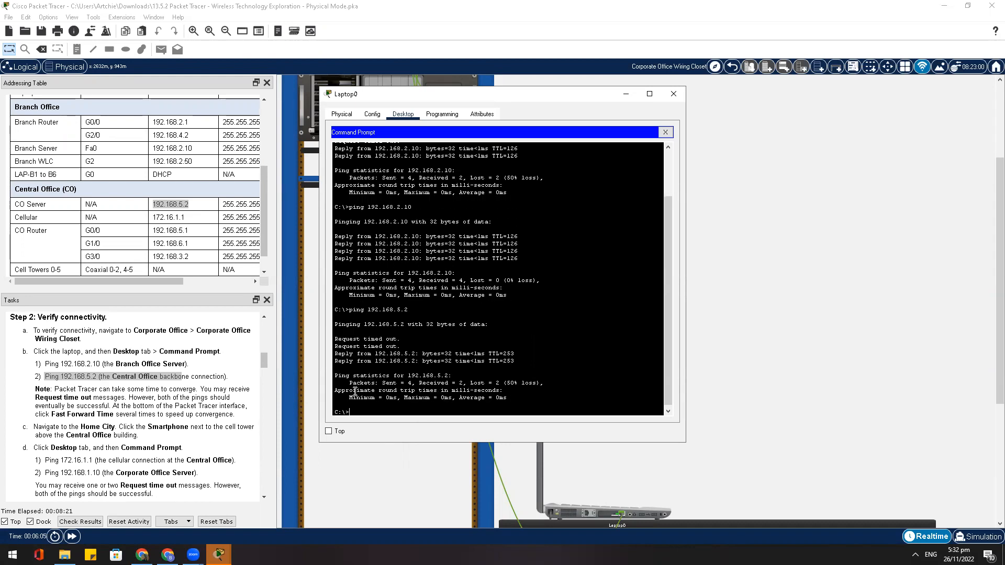
key(Up)
key(Return)
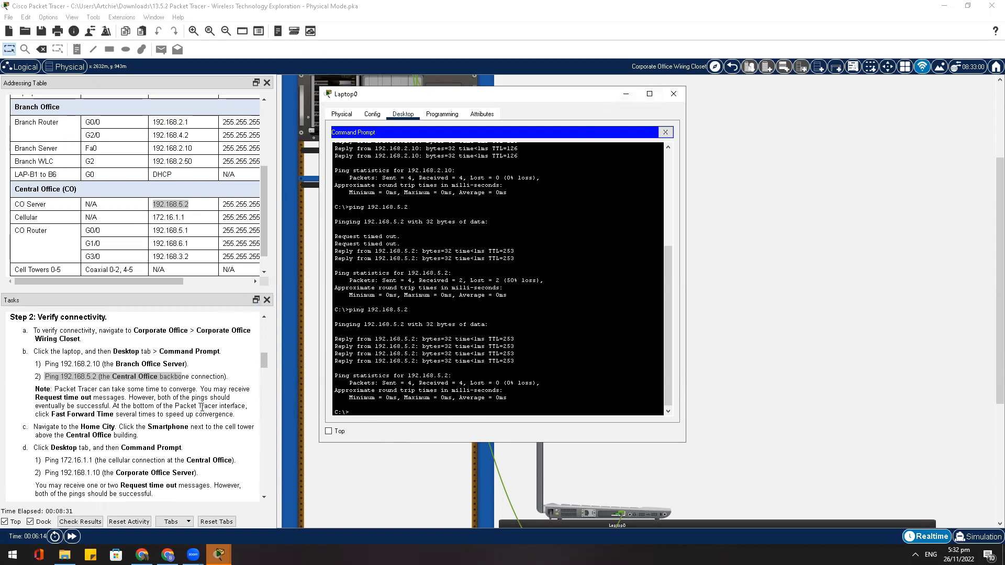
Close the laptop's window and return from the Corporate Office wiring closet to Home City
scroll(202, 407, down, 1)
click(673, 94)
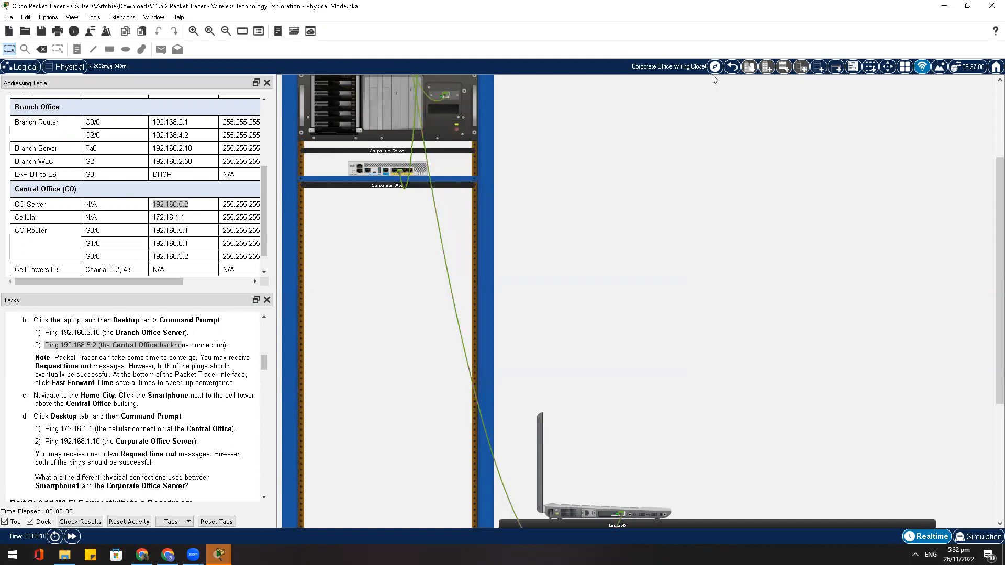
click(732, 66)
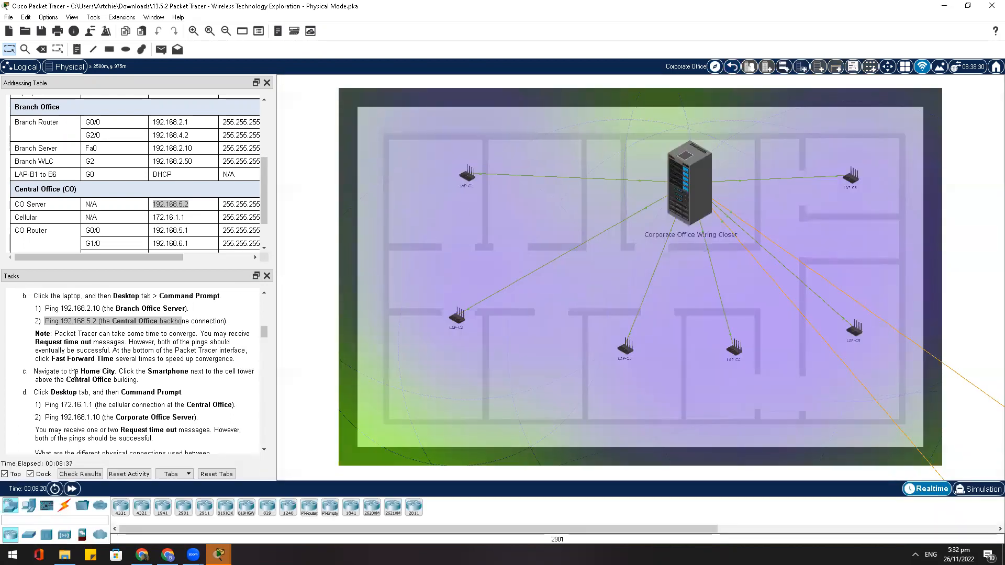
click(732, 66)
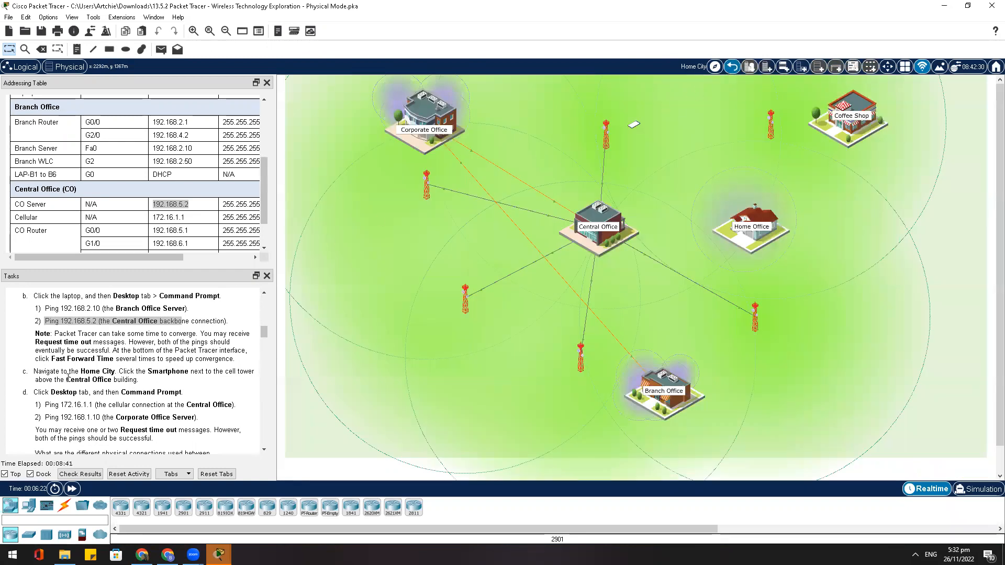
Locate the smartphone beside the cell tower above the Central Office and open its Command Prompt
mouse_move(153, 371)
mouse_down()
mouse_move(242, 375)
mouse_move(127, 381)
mouse_move(141, 383)
mouse_up()
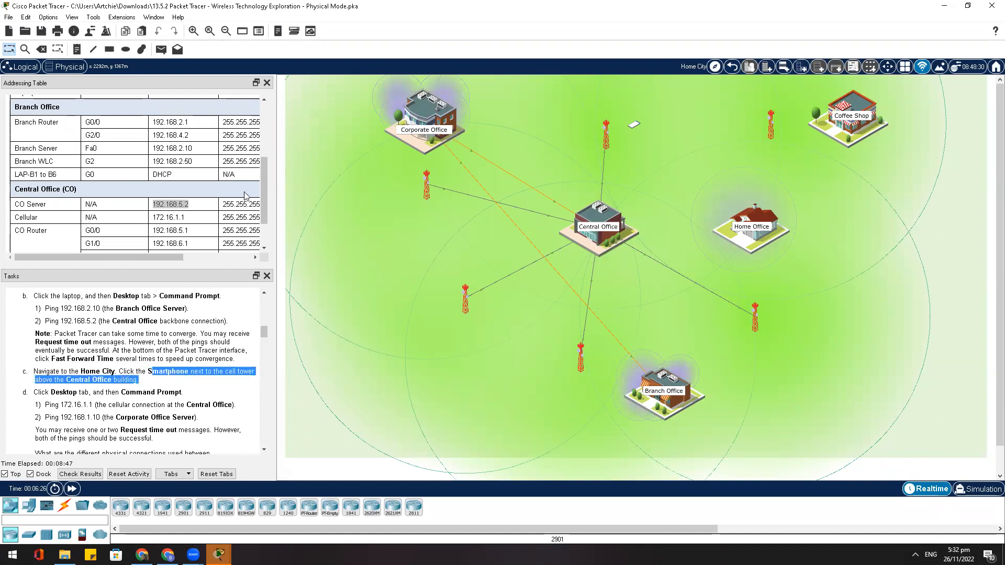
click(572, 164)
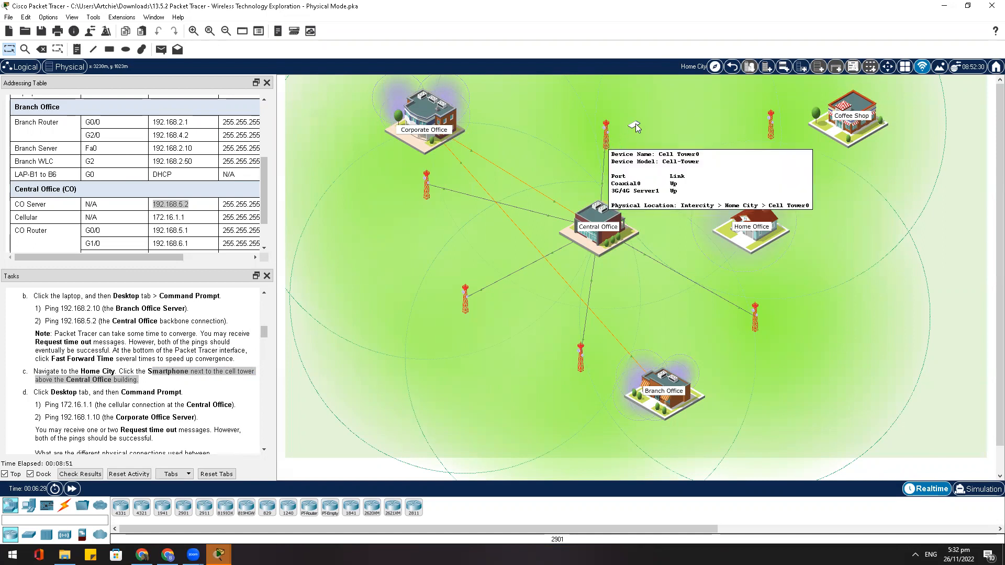
mouse_move(606, 139)
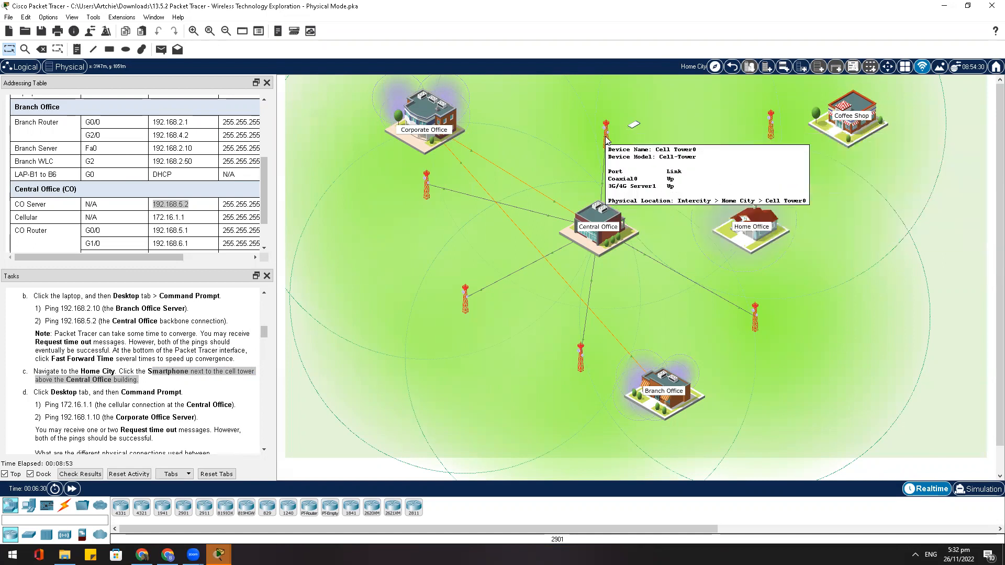
click(634, 125)
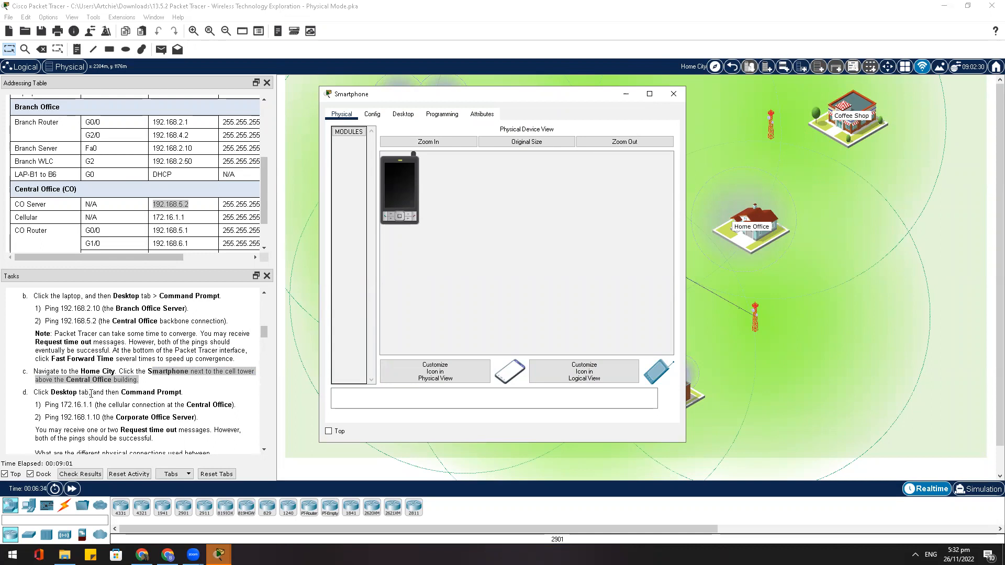
click(403, 114)
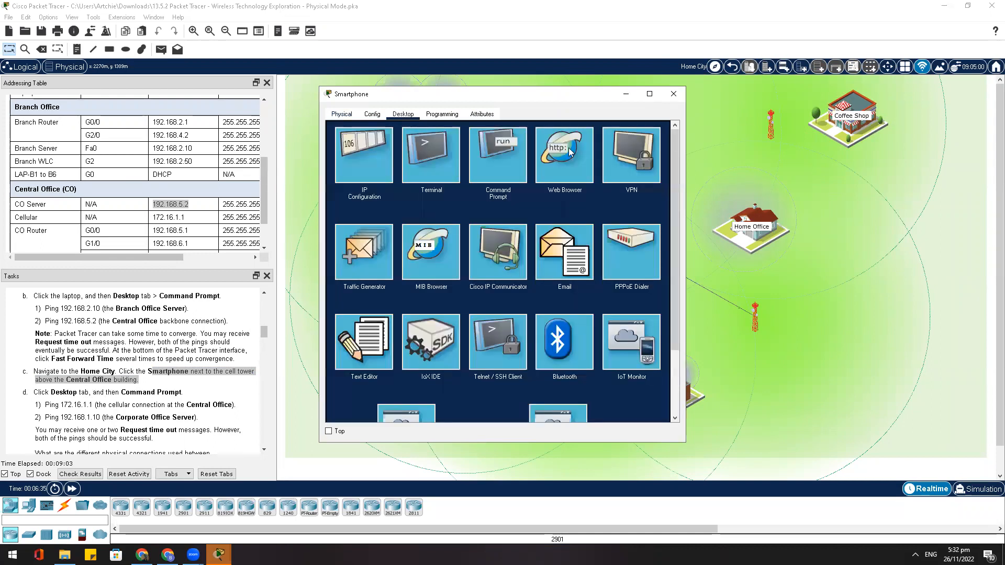
click(500, 173)
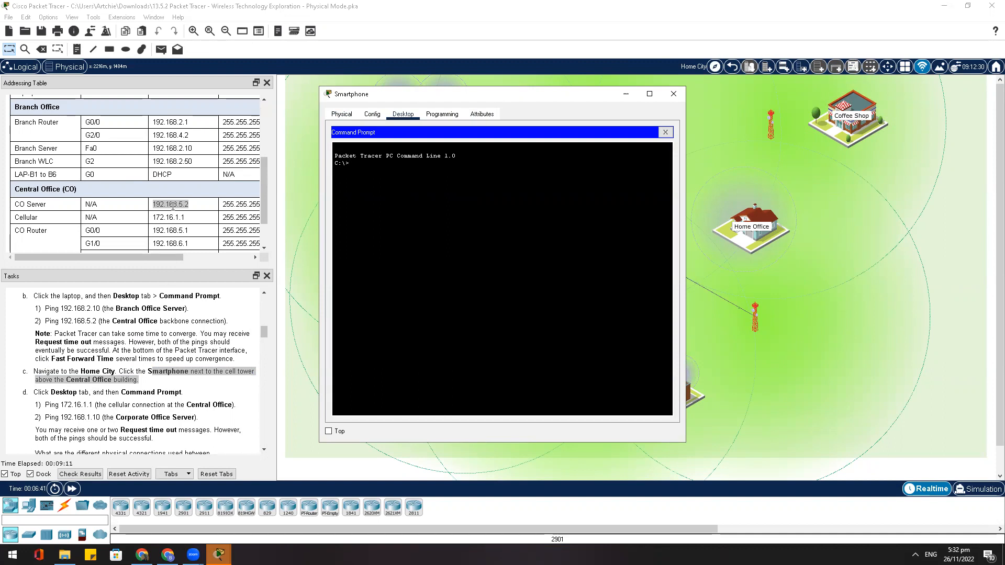
Look up the Cellular address in the addressing table and ping 172.16.1.1 from the smartphone
scroll(186, 217, down, 1)
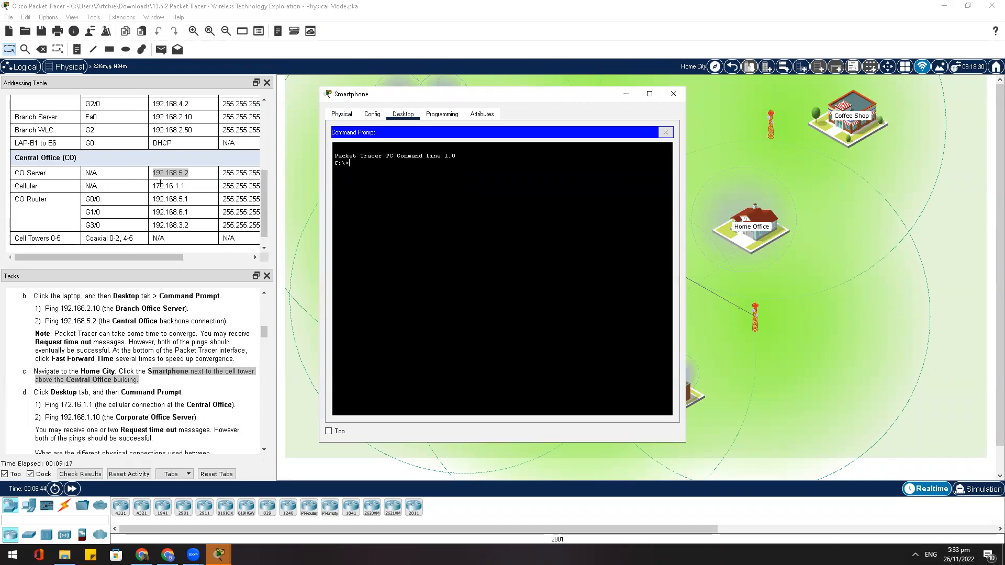
click(154, 185)
drag(154, 185, 180, 185)
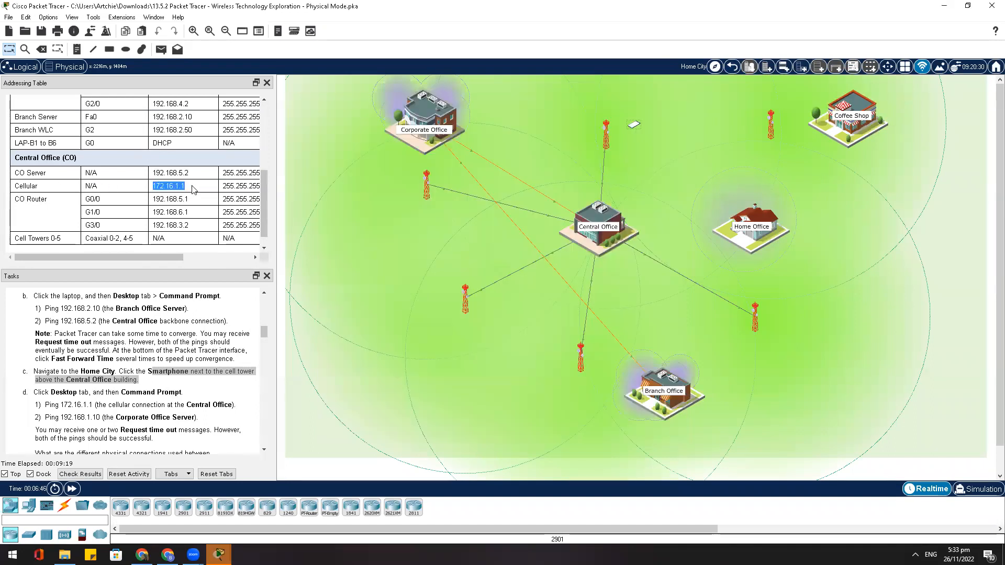
click(632, 125)
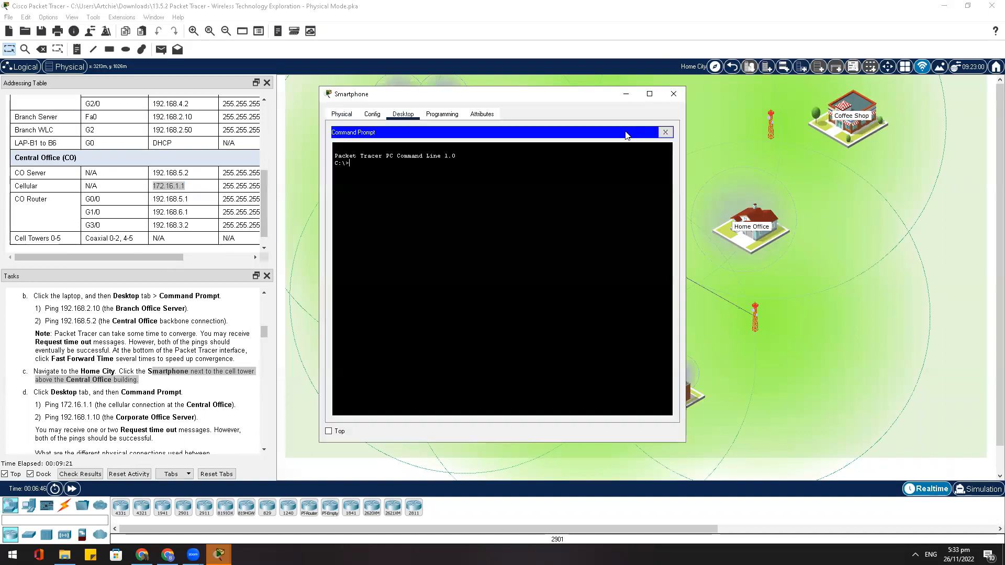
text(ping 172.16.1.1)
key(Return)
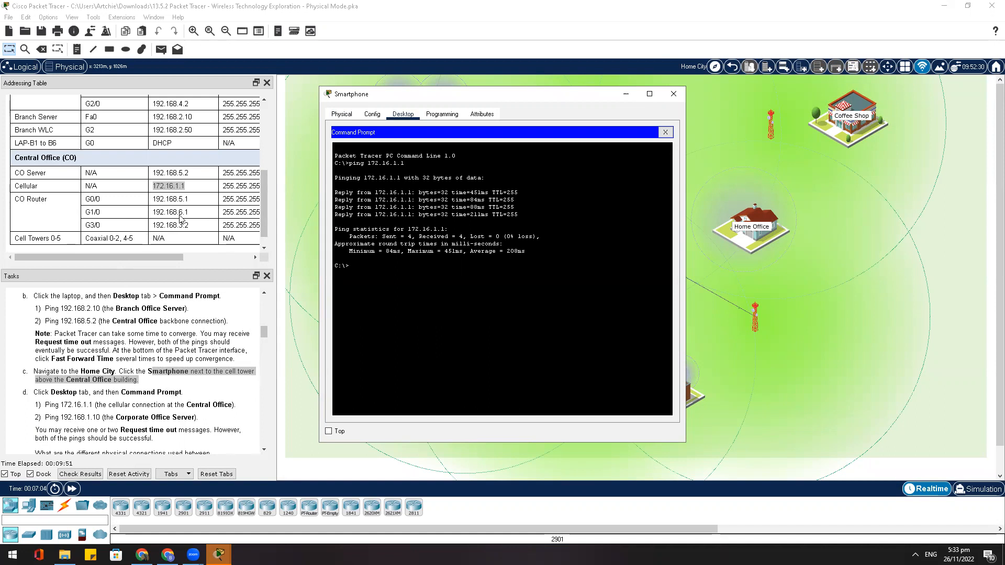
Find the Corporate Server's IP address in the task instructions and the addressing table
mouse_move(264, 216)
mouse_down()
mouse_move(267, 144)
mouse_move(258, 220)
mouse_up()
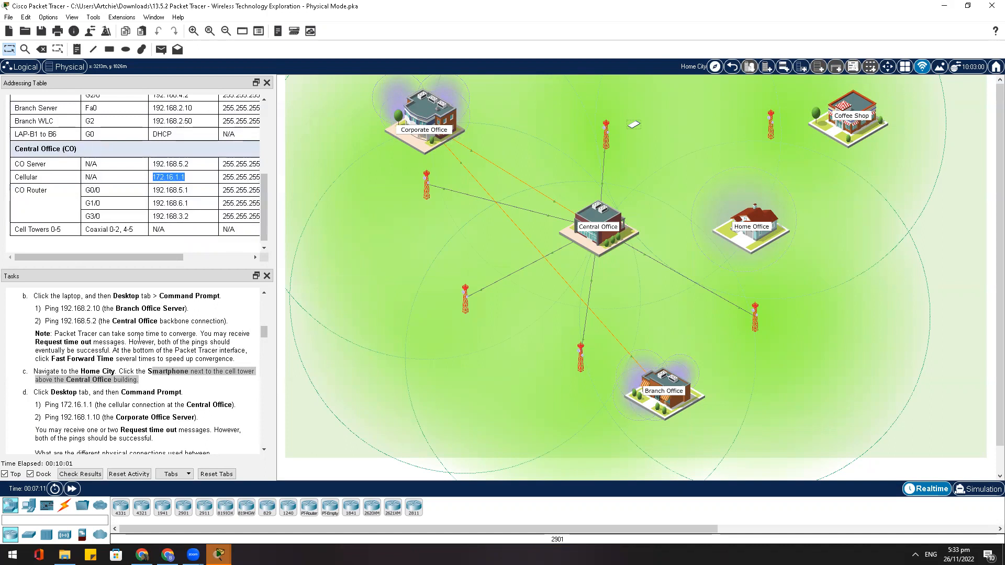
click(62, 415)
drag(61, 417, 126, 419)
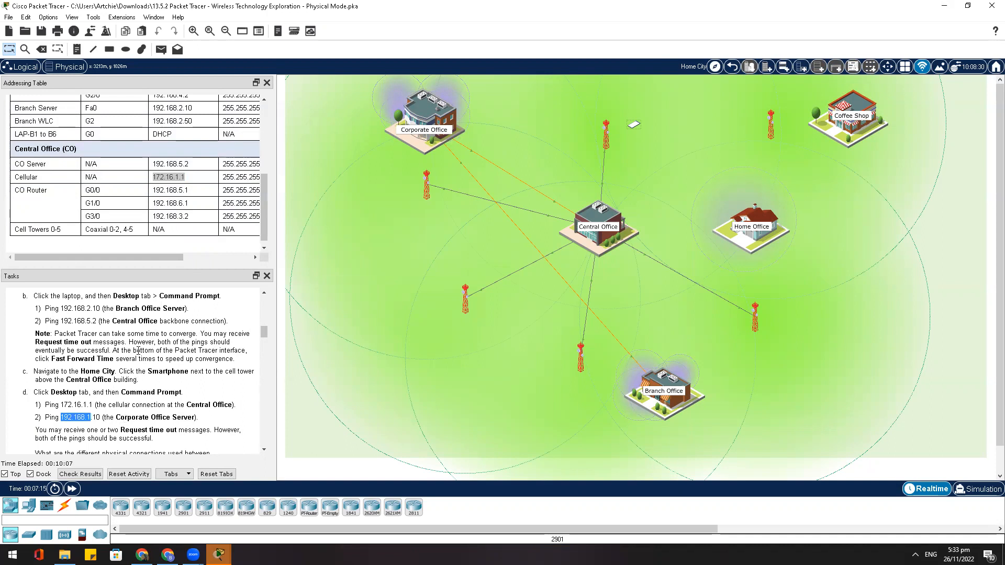
drag(265, 206, 265, 139)
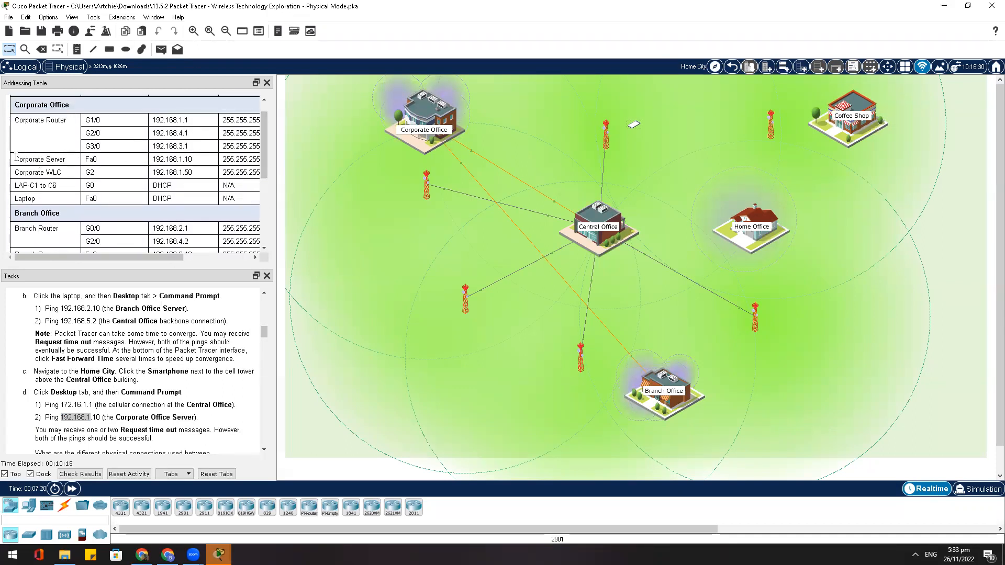
drag(15, 159, 199, 161)
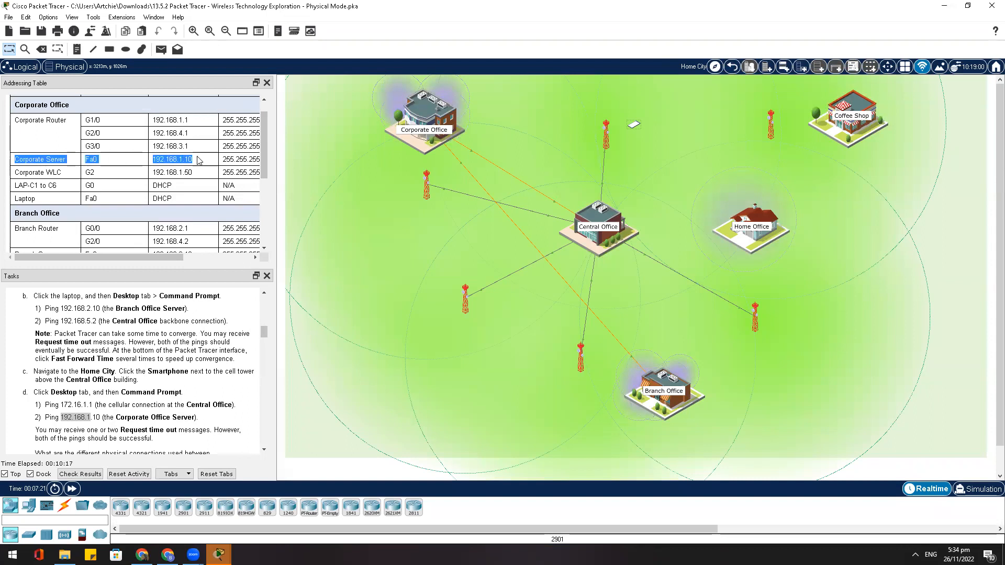
click(198, 157)
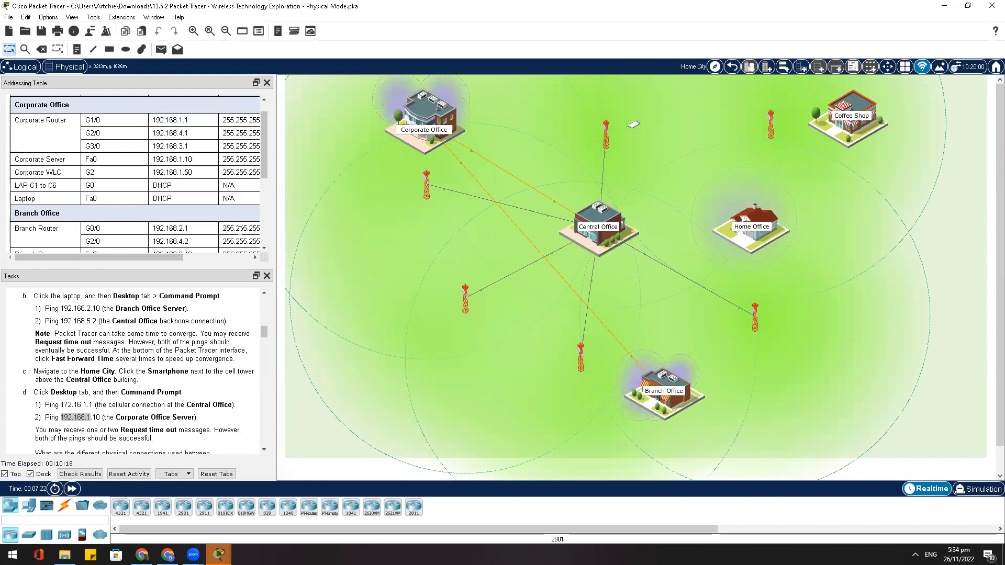
Ping the Corporate Office Server at 192.168.1.10 from the smartphone and close the smartphone's window
click(628, 126)
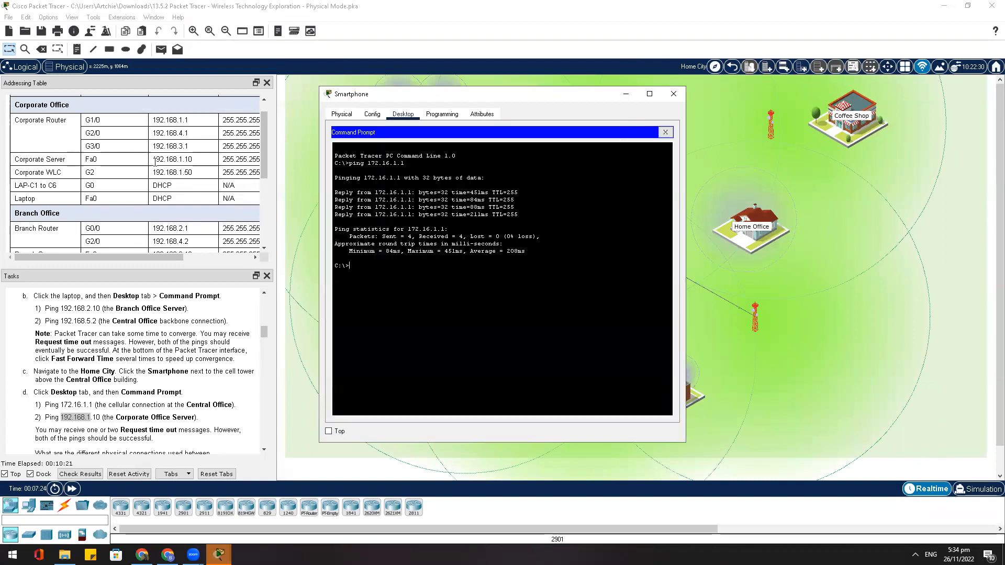
drag(154, 162, 209, 162)
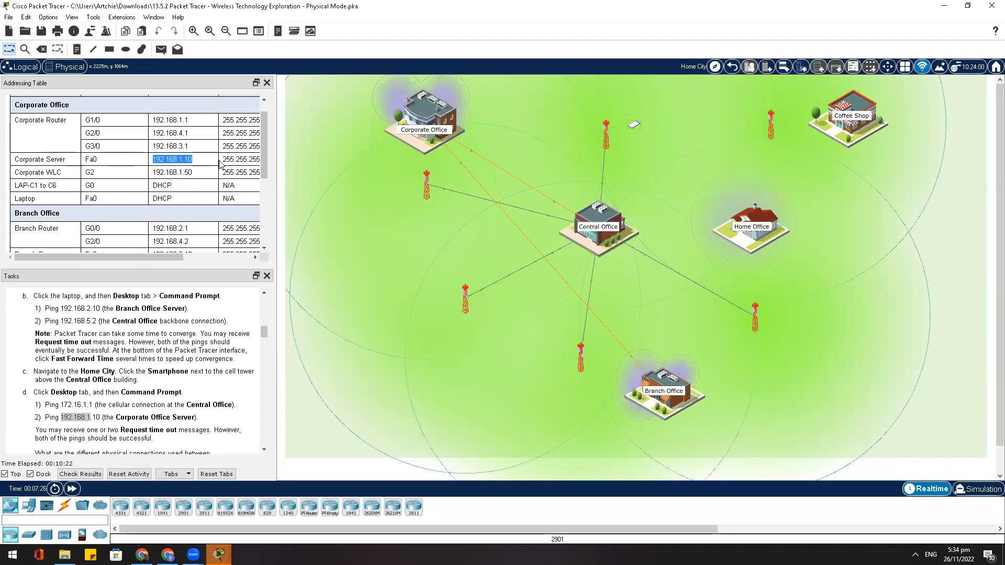
click(633, 127)
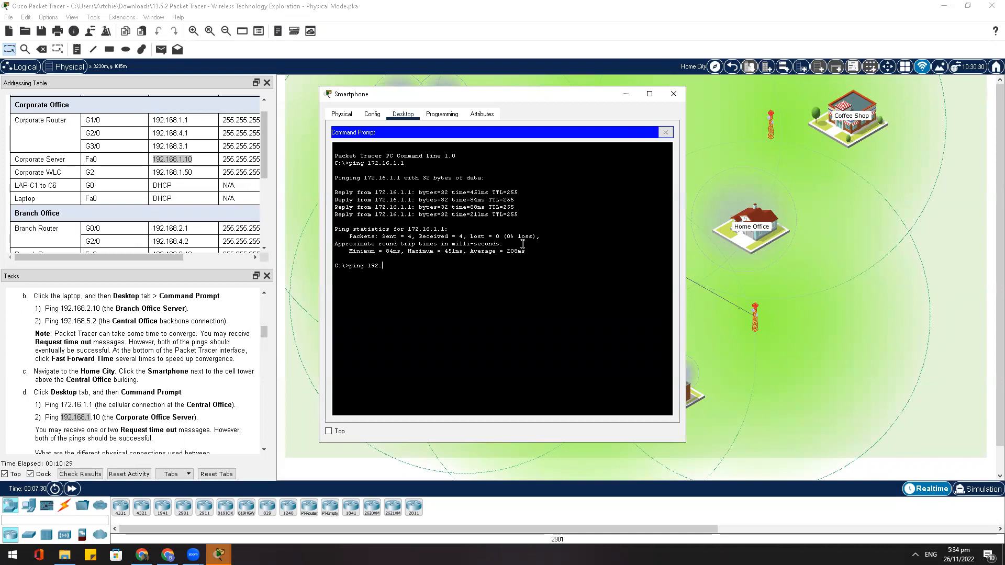
text(192.168.1.10)
key(Return)
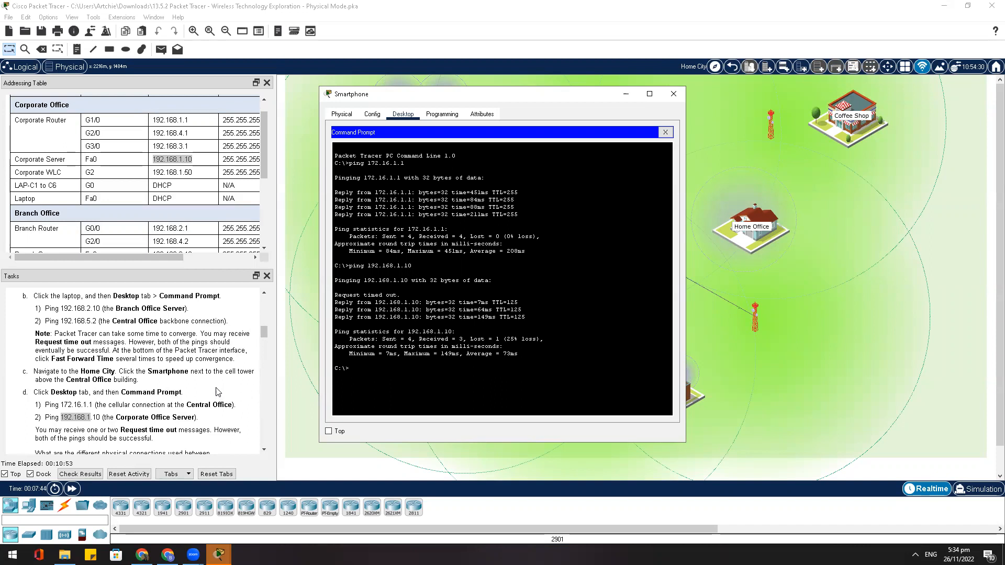
key(alt+F4)
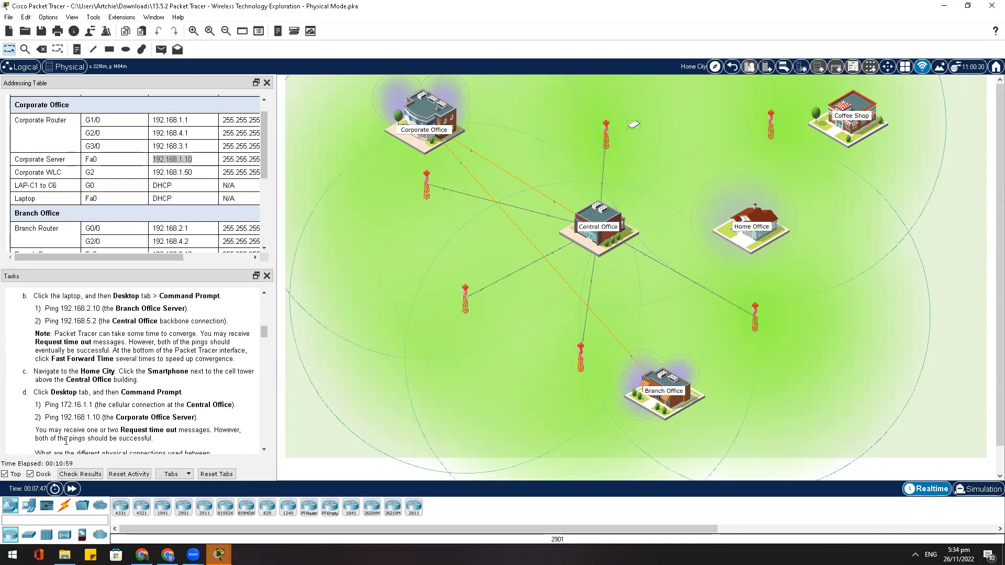
Read the question about the physical connections between Smartphone1 and the Corporate Office Server and trace the path from the smartphone on the map
click(264, 449)
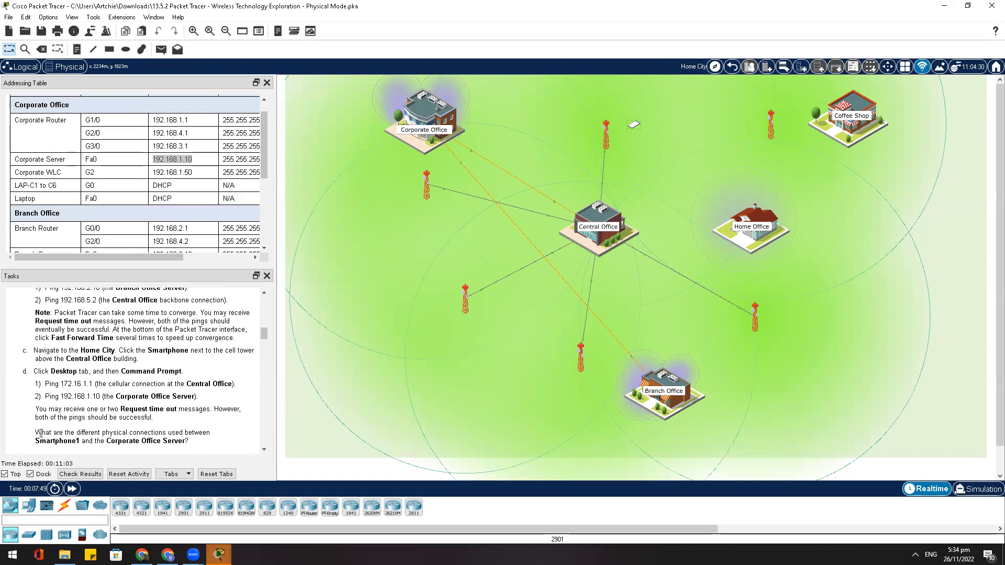
drag(35, 432, 200, 399)
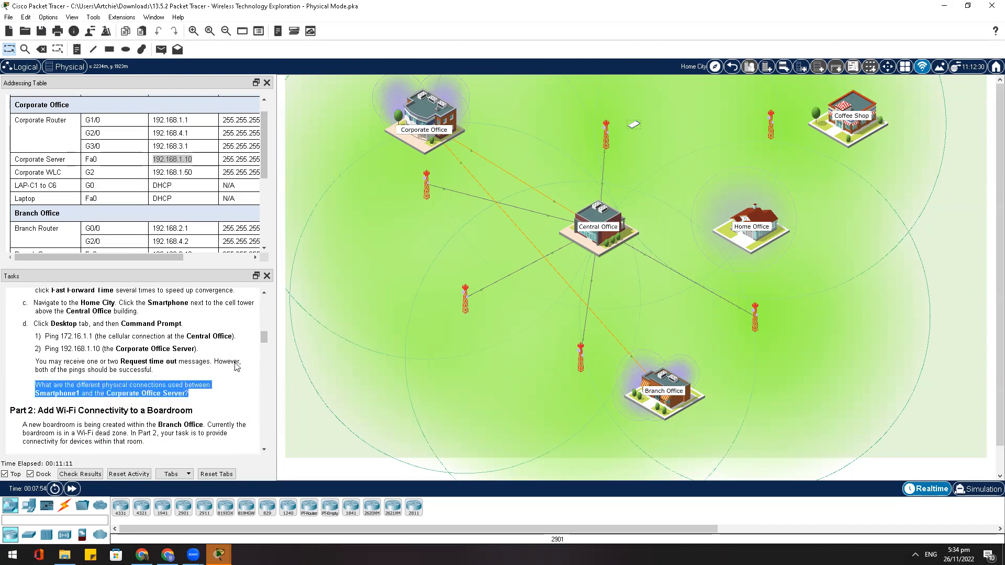
click(167, 379)
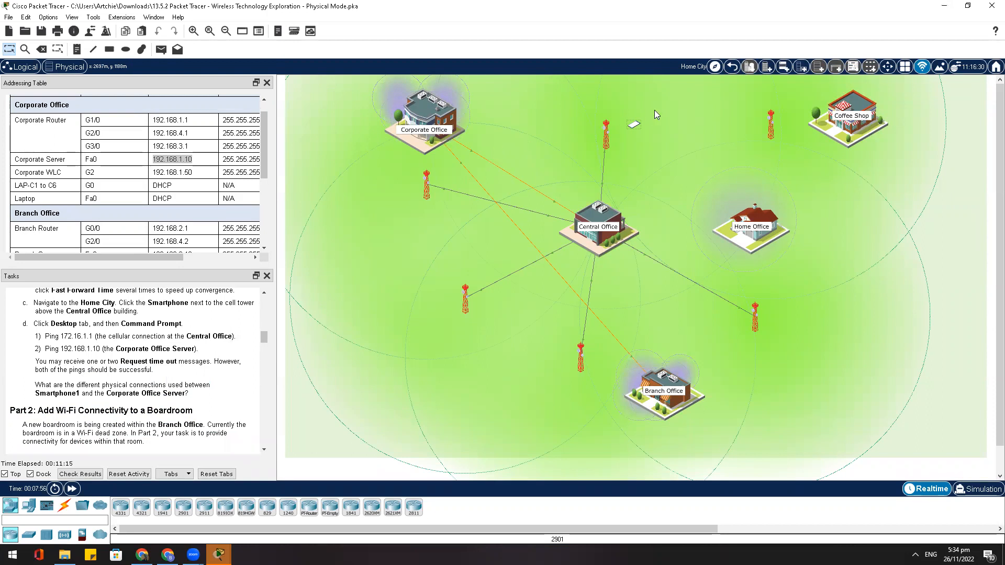
mouse_move(634, 126)
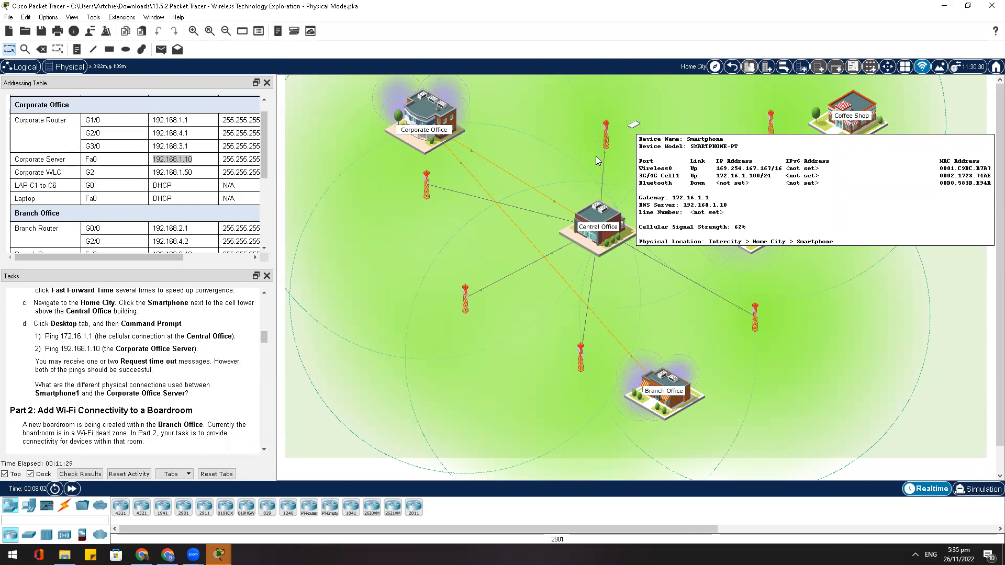
mouse_move(605, 153)
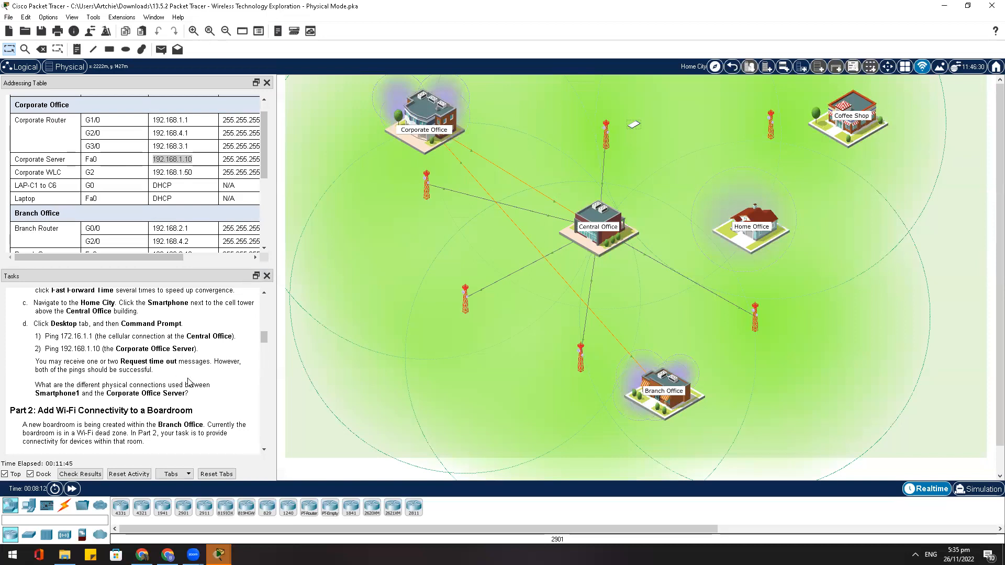
Read the Part 2 instructions for installing a new LAP-PT device and enter the Branch Office
scroll(231, 393, down, 1)
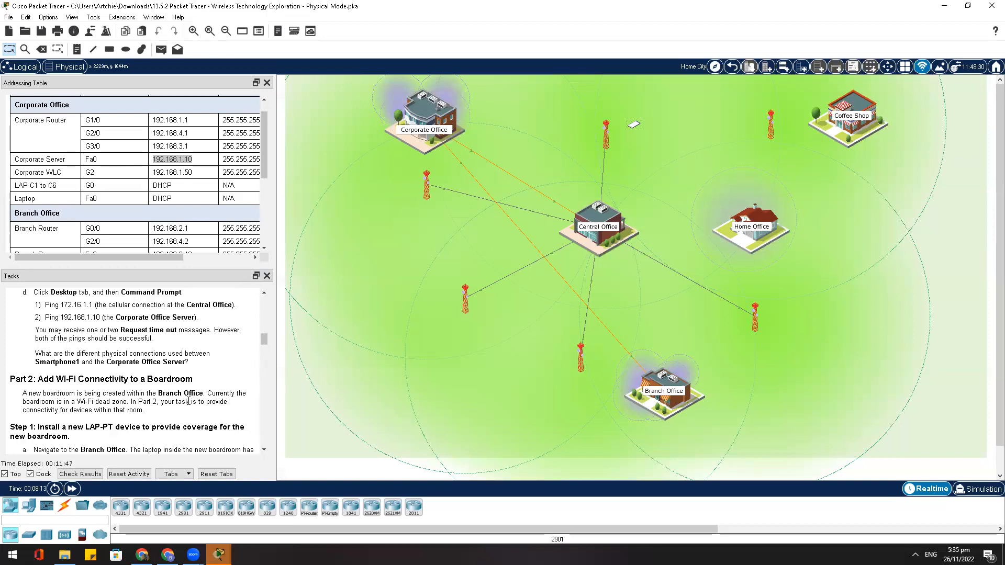
scroll(188, 402, down, 2)
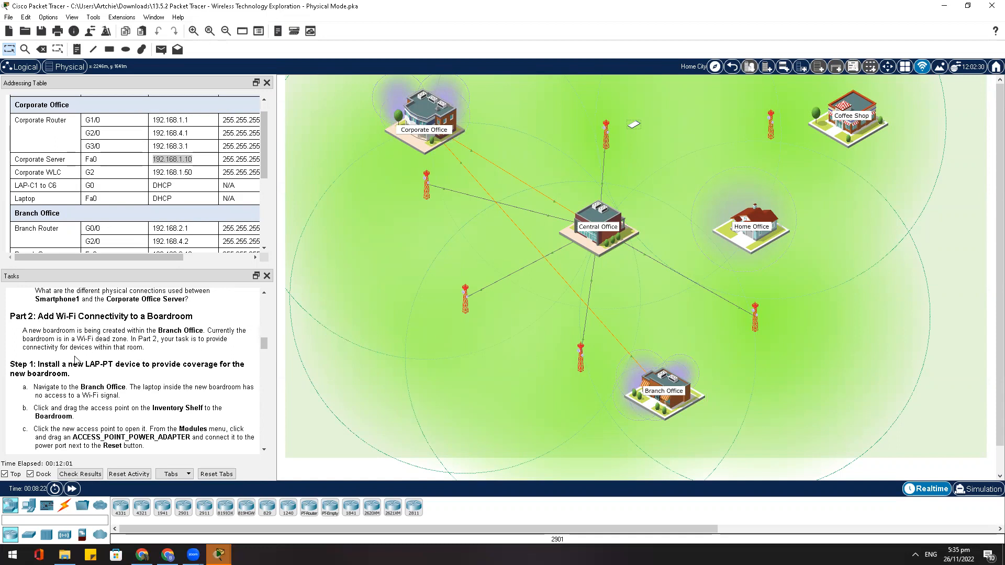
scroll(150, 372, down, 2)
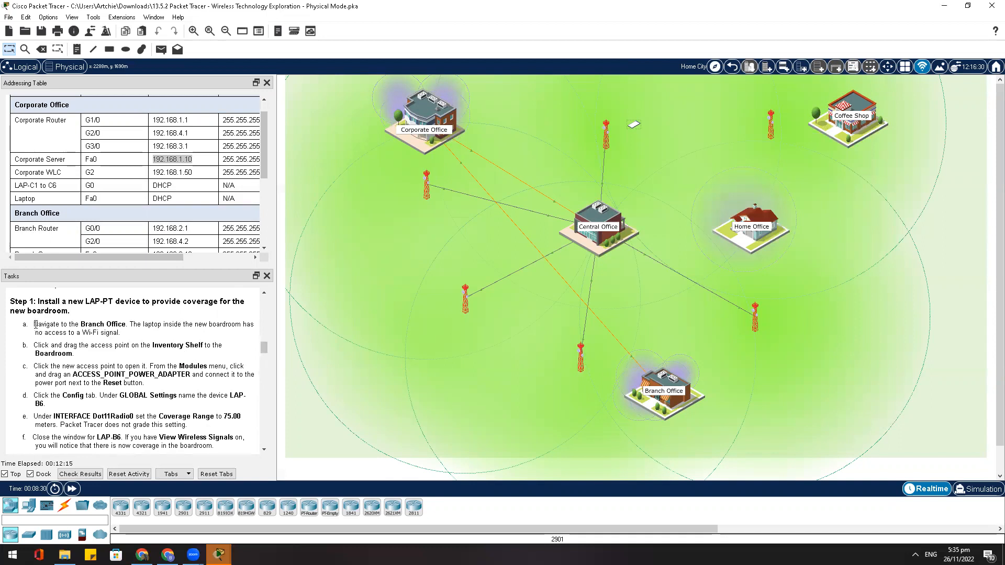
drag(33, 324, 242, 325)
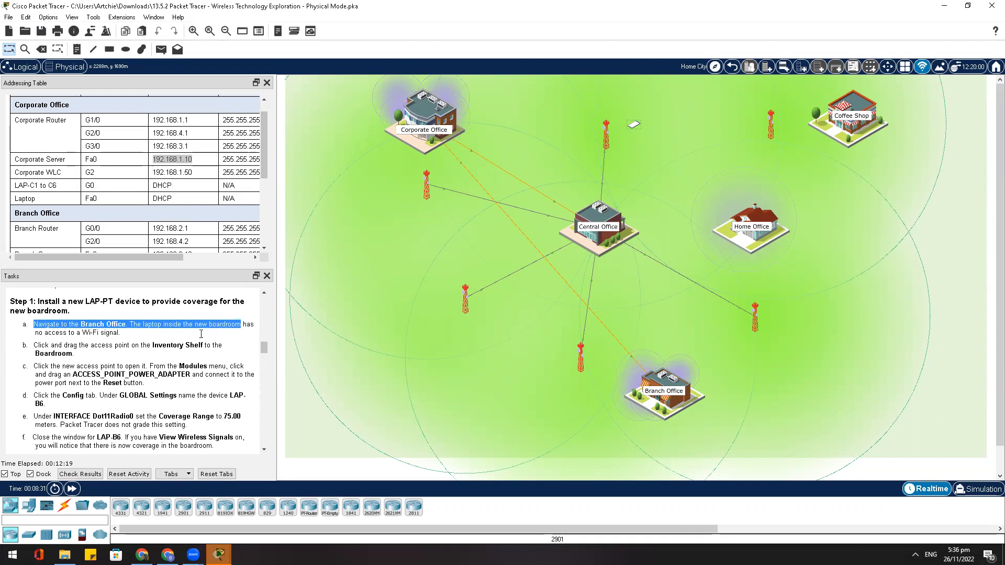
click(670, 393)
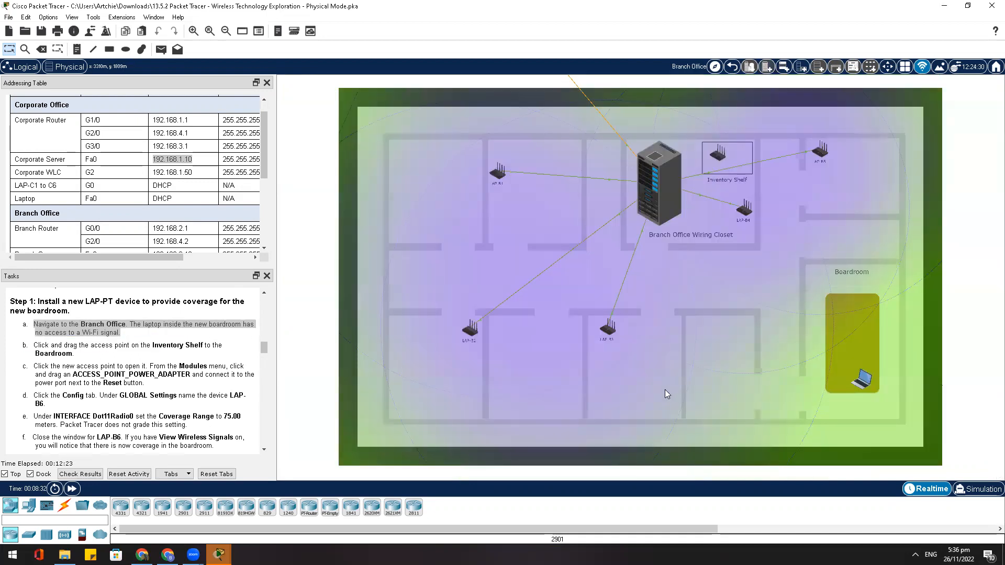
Examine the Branch Office Boardroom, its laptop and the surrounding Wi-Fi coverage
scroll(736, 346, up, 1)
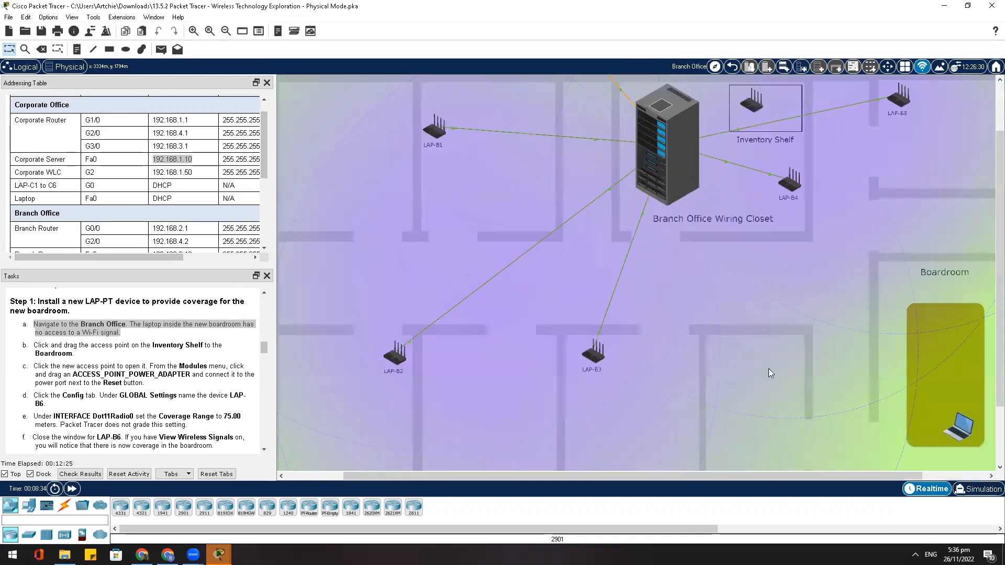
drag(743, 475, 881, 445)
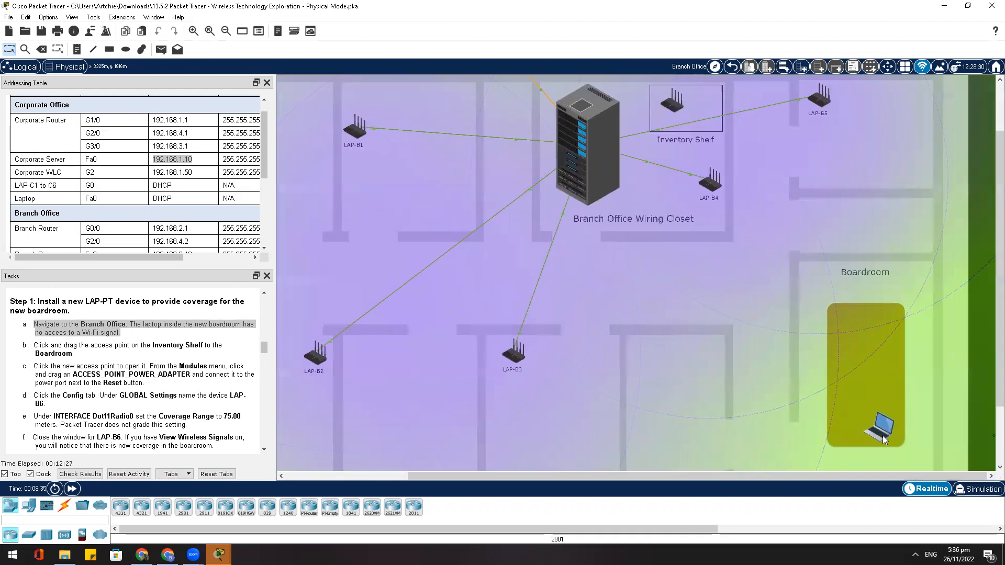
scroll(860, 395, up, 1)
scroll(859, 394, up, 1)
drag(810, 475, 898, 453)
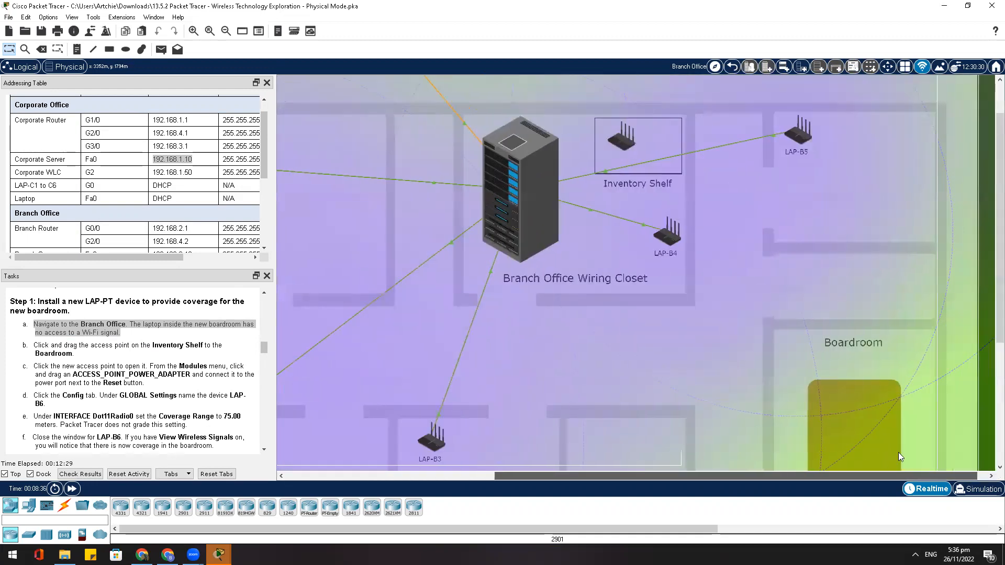
scroll(872, 386, down, 3)
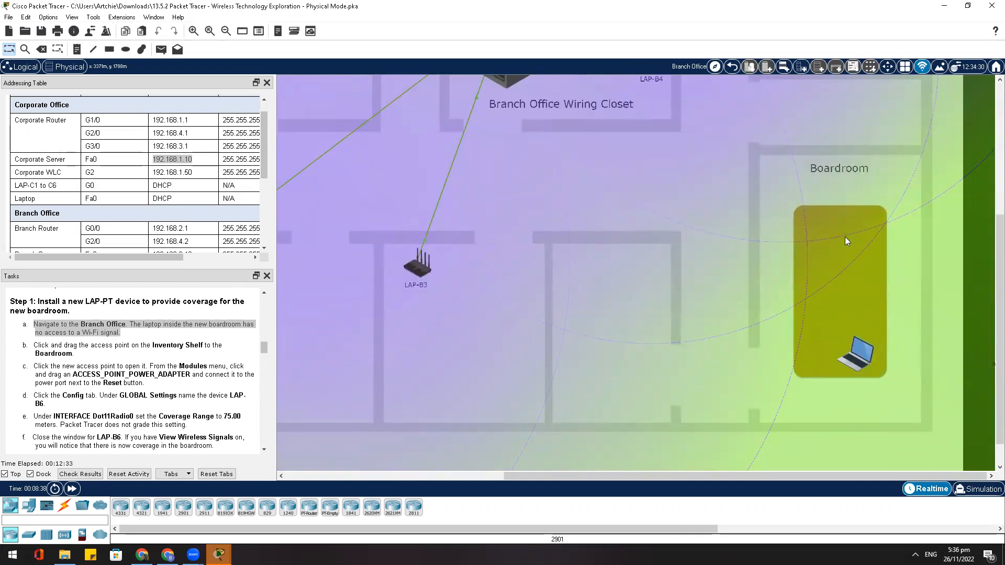
click(181, 359)
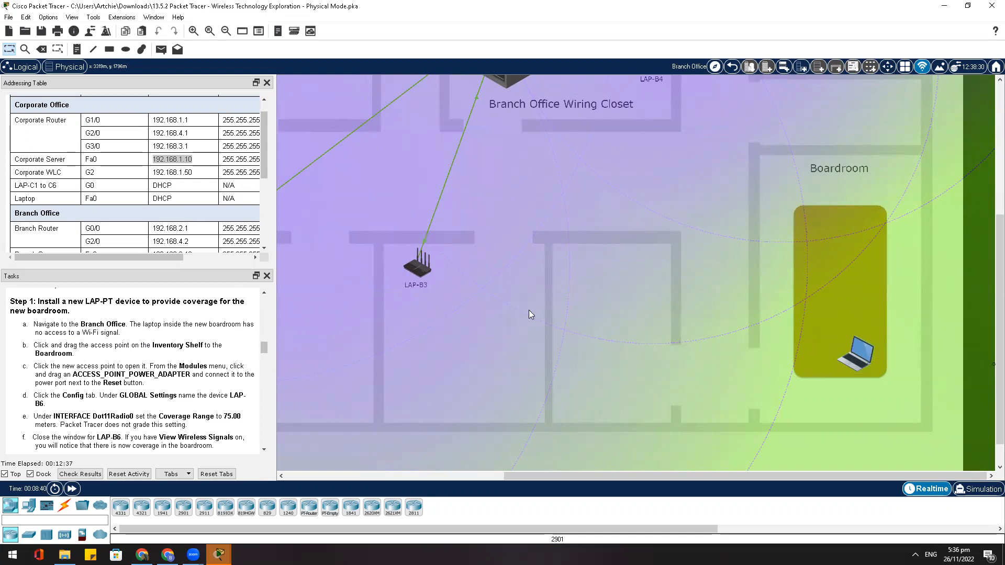
Move the access point from the Inventory Shelf to the Boardroom
scroll(535, 334, up, 3)
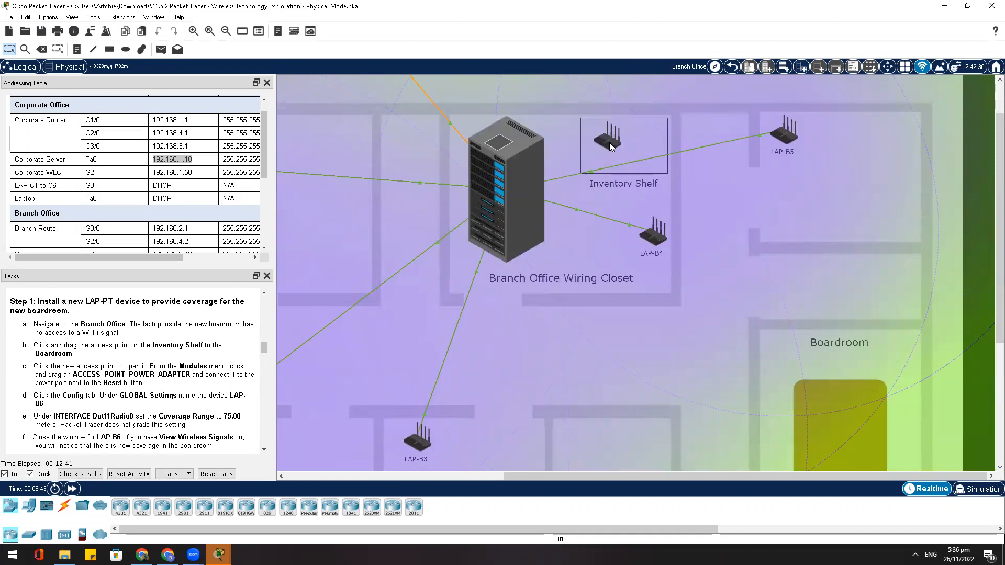
mouse_move(609, 146)
drag(607, 141, 842, 376)
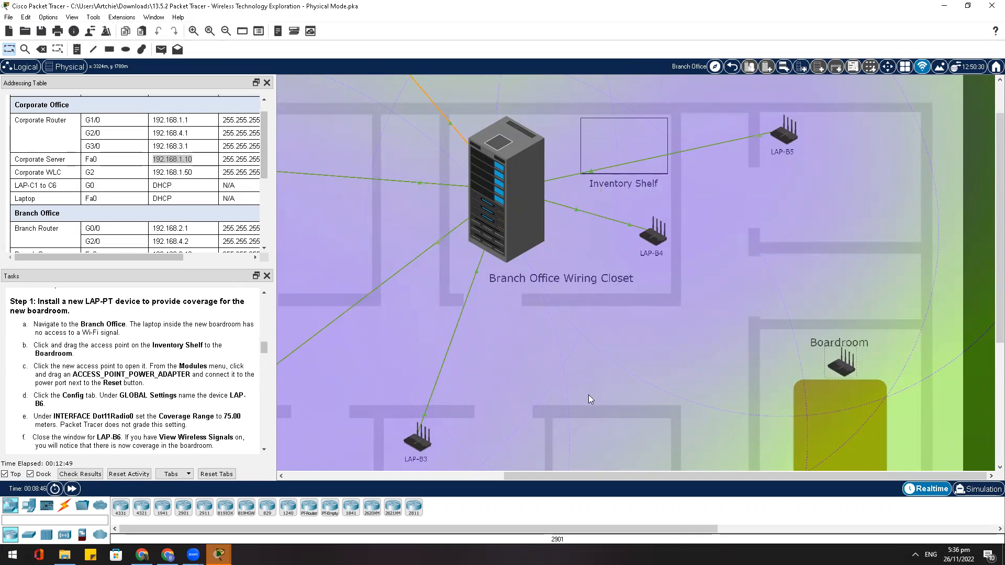
Install an ACCESS_POINT_POWER_ADAPTER in the power port next to the Reset button of the Boardroom access point
scroll(589, 395, down, 3)
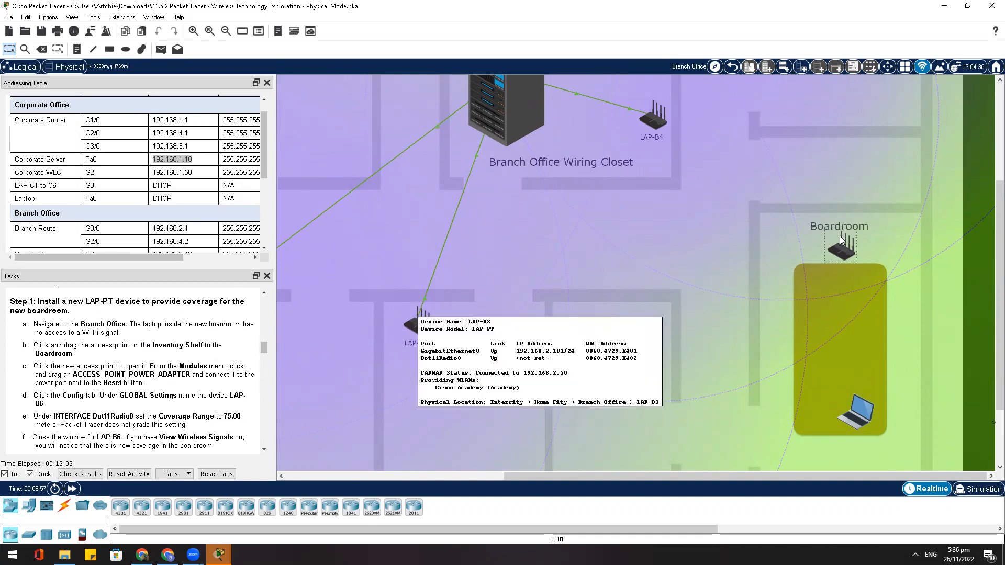
click(841, 250)
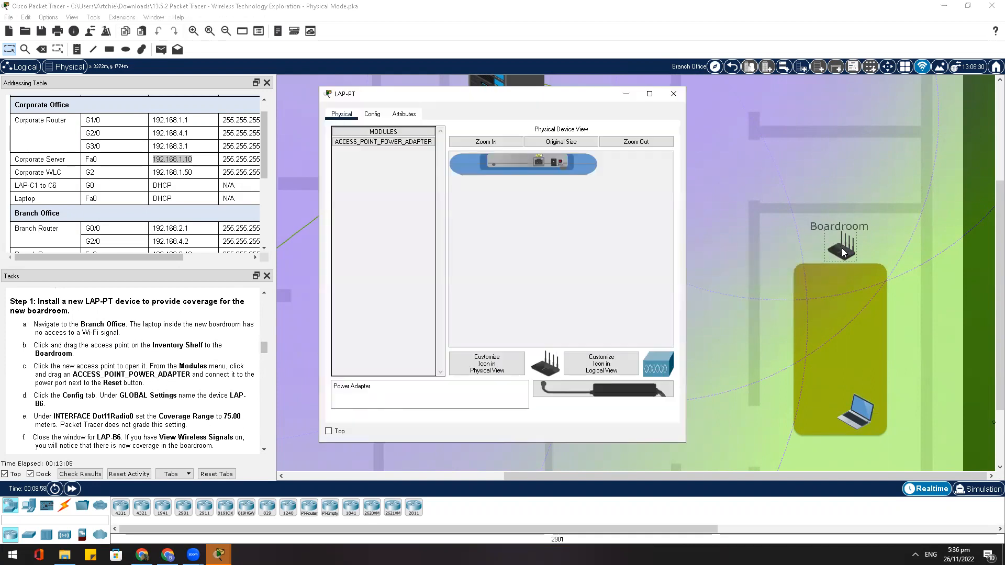
click(390, 144)
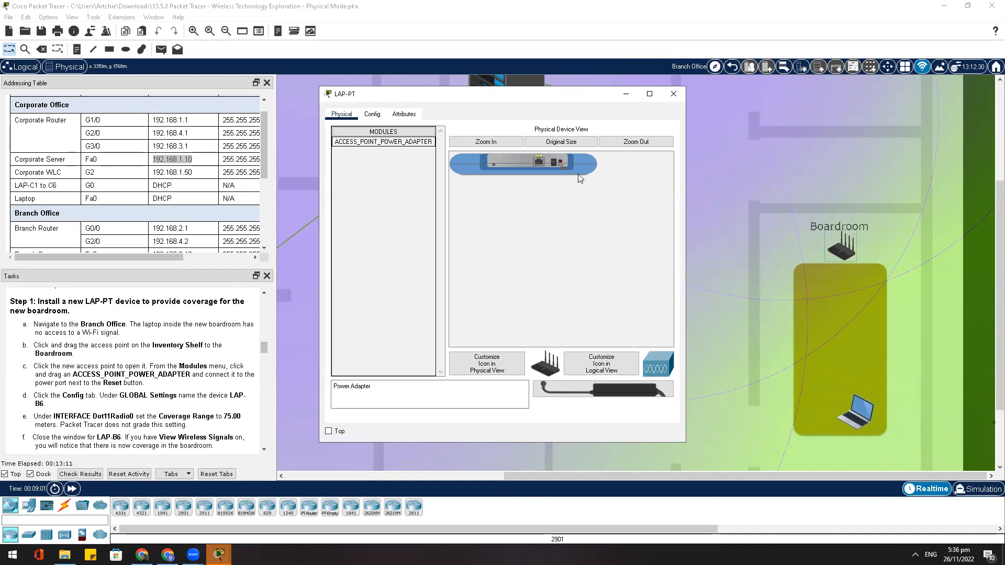
drag(604, 390, 560, 375)
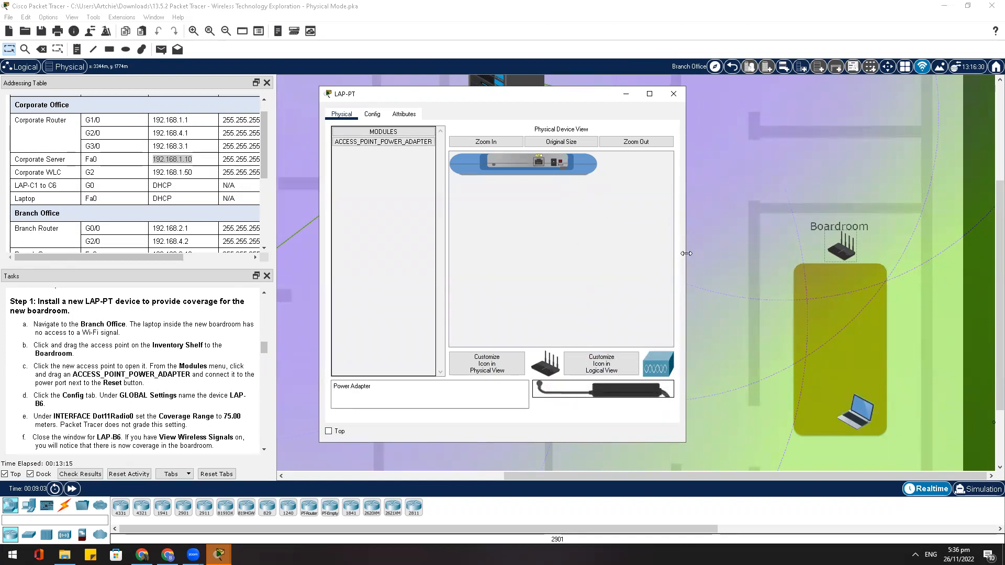
drag(686, 253, 911, 253)
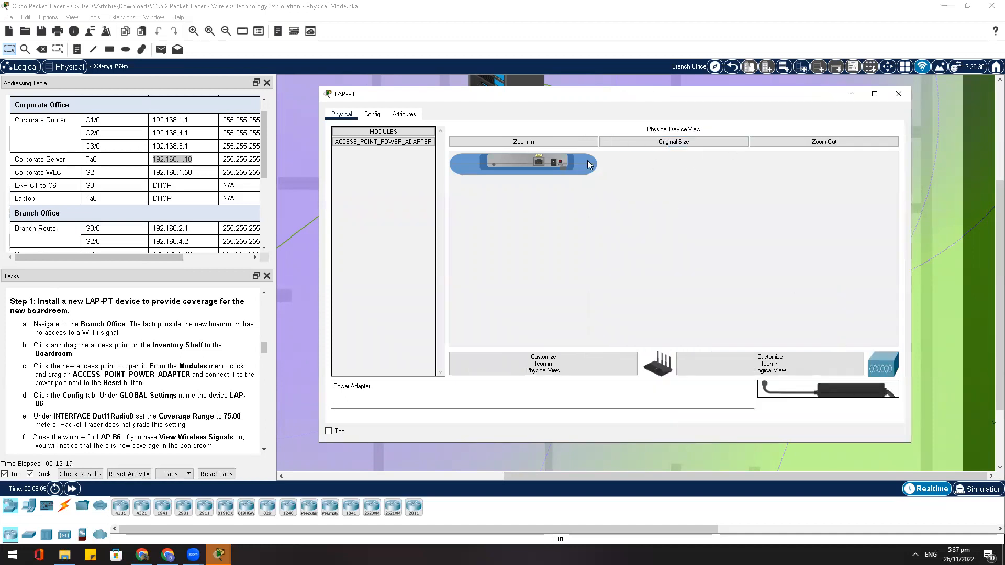
click(551, 141)
drag(846, 386, 659, 171)
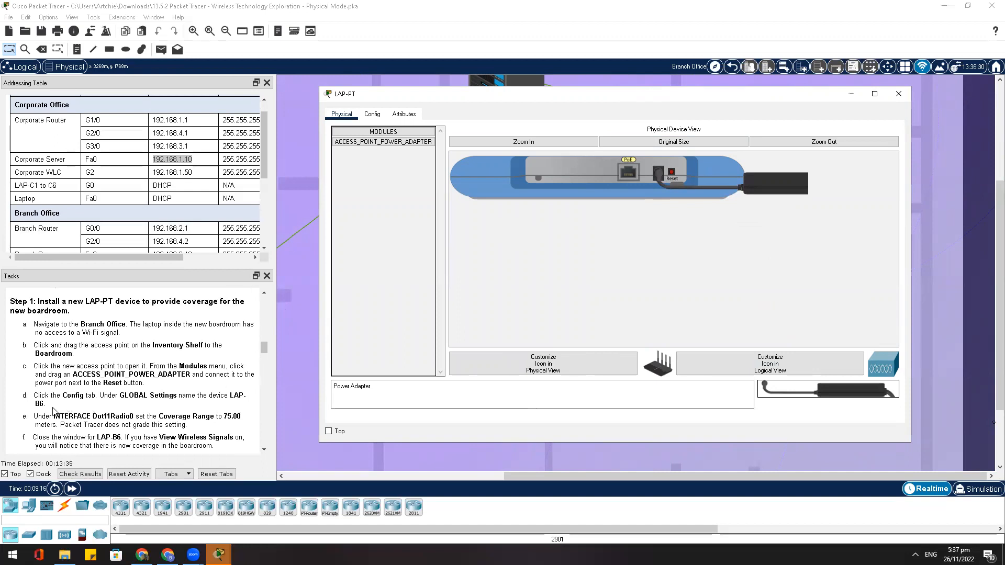
Change the Boardroom access point's display name to LAP-B6 in its global settings
drag(56, 397, 250, 402)
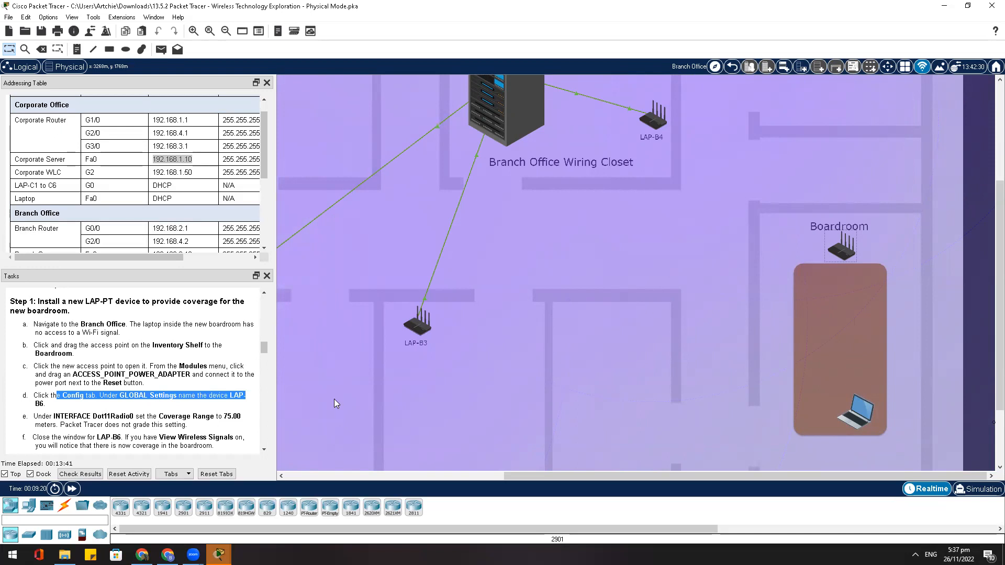
click(841, 254)
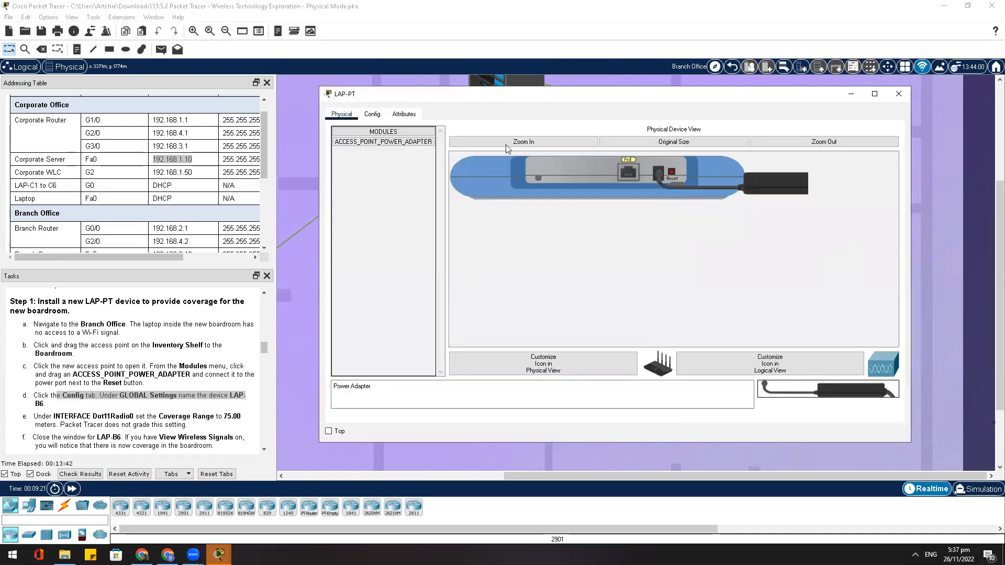
click(378, 115)
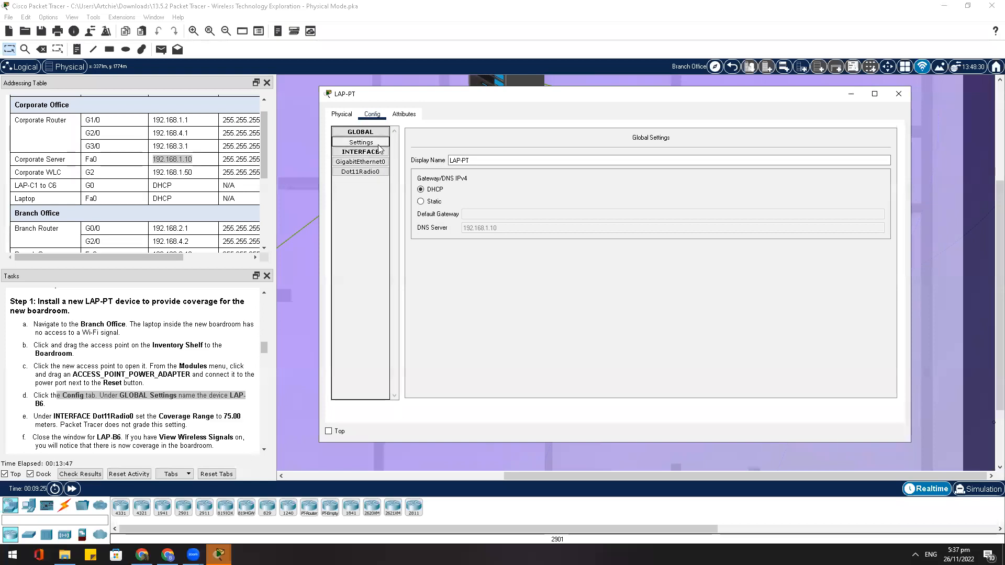
click(486, 159)
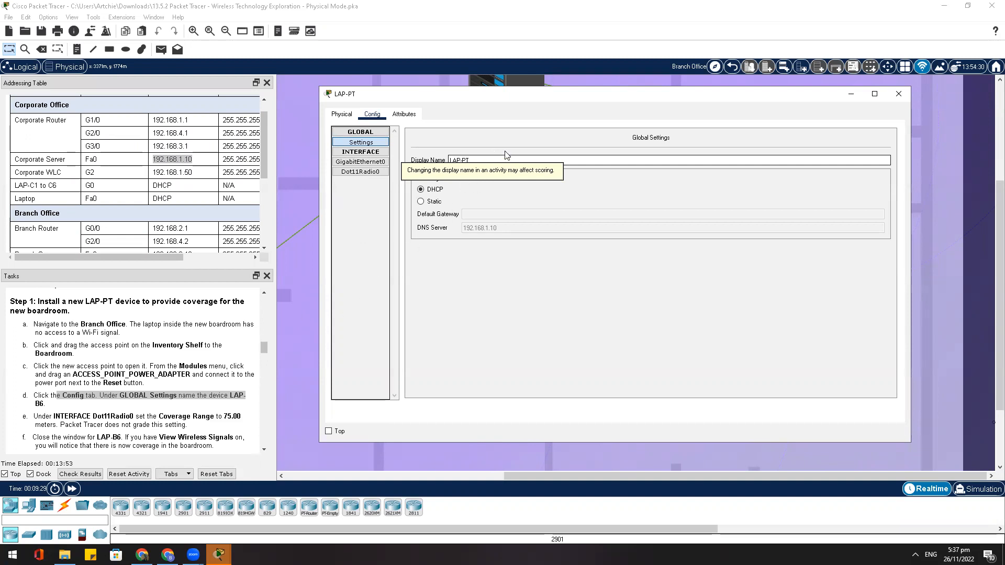
drag(477, 160, 463, 161)
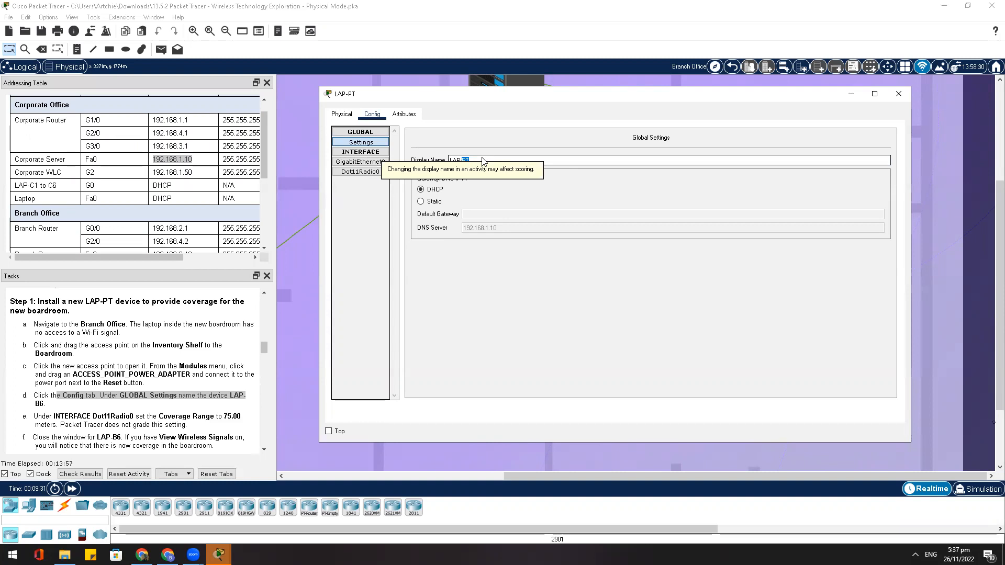
text(B6)
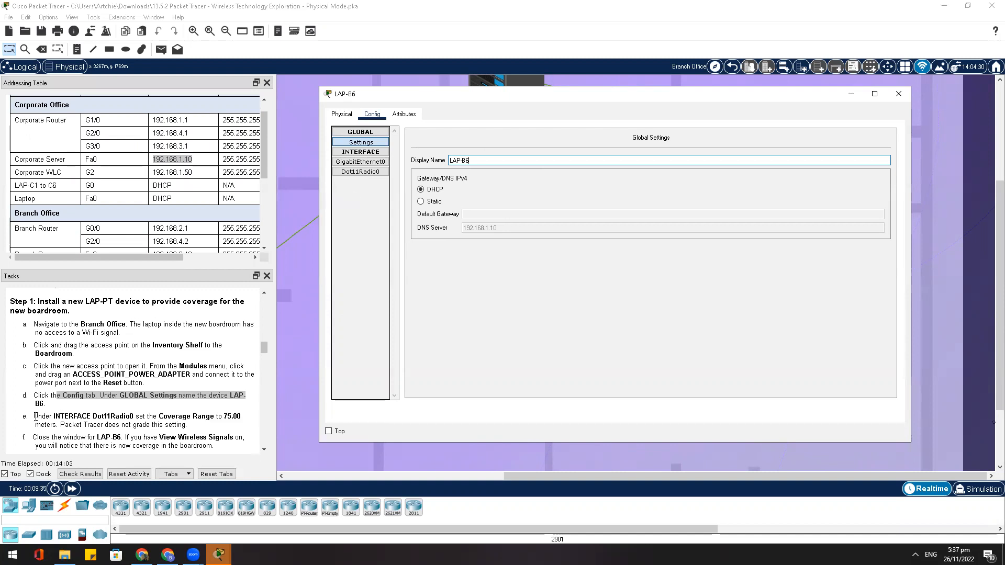
Set the Dot11Radio0 coverage range of LAP-B6 to 75.00 meters
mouse_move(35, 417)
mouse_down()
mouse_move(234, 408)
mouse_move(244, 419)
mouse_move(175, 437)
mouse_move(113, 434)
mouse_move(163, 417)
mouse_up()
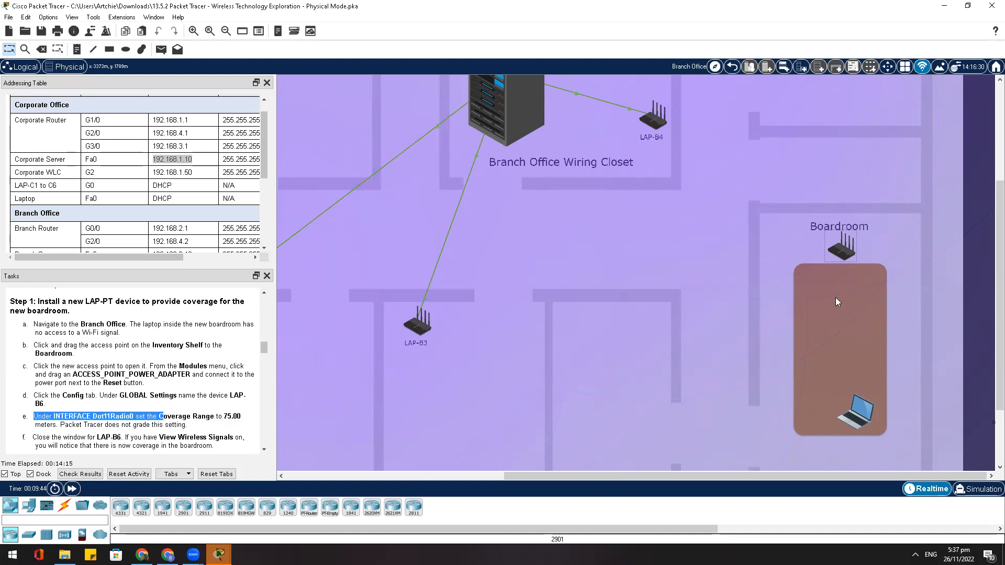
click(843, 244)
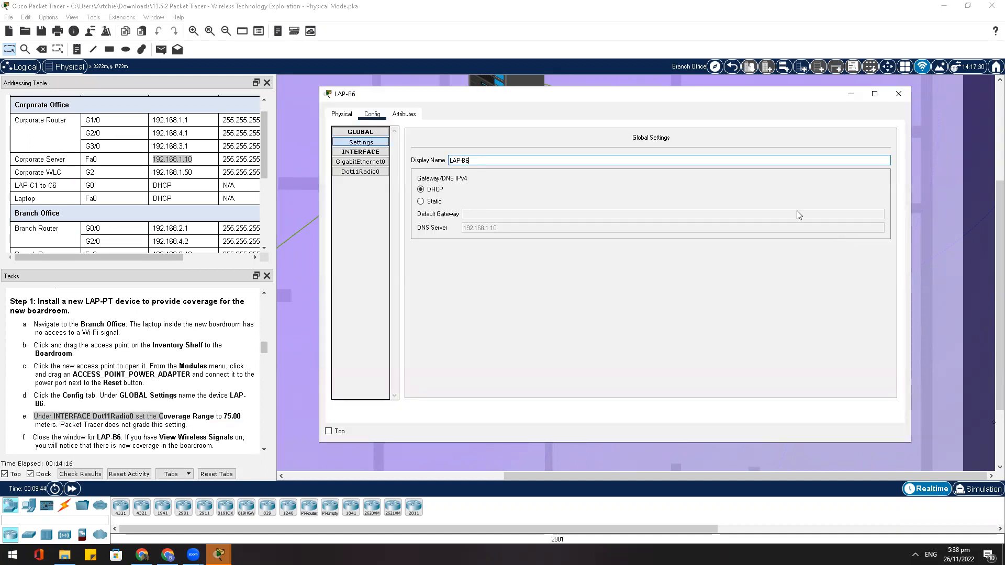
click(369, 173)
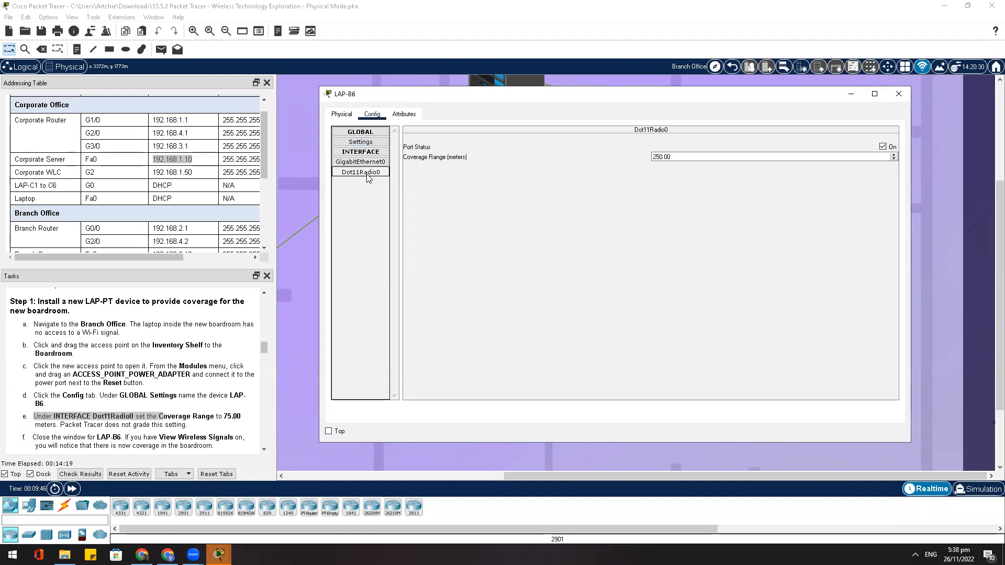
click(894, 159)
click(894, 159)
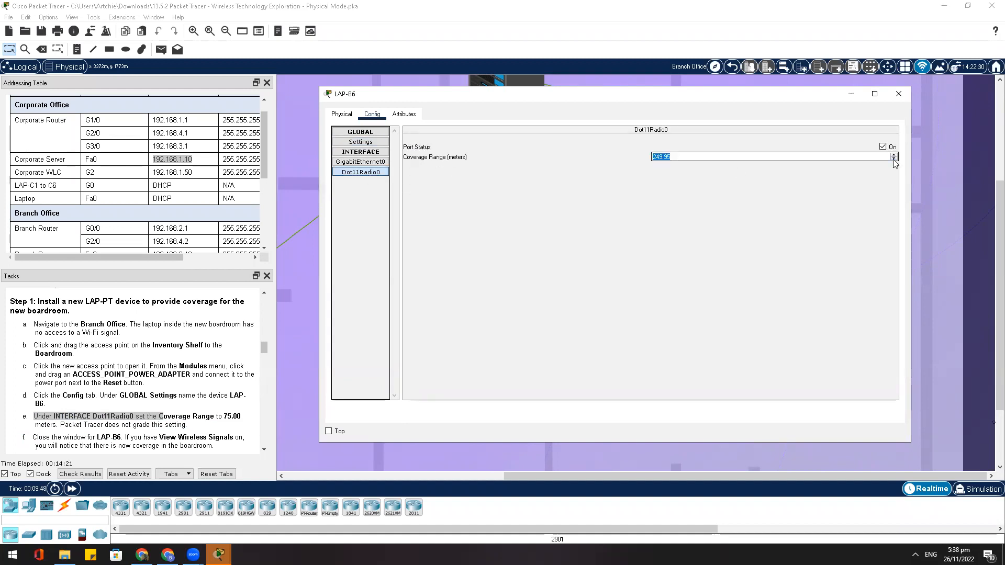
triple_click(829, 158)
text(7)
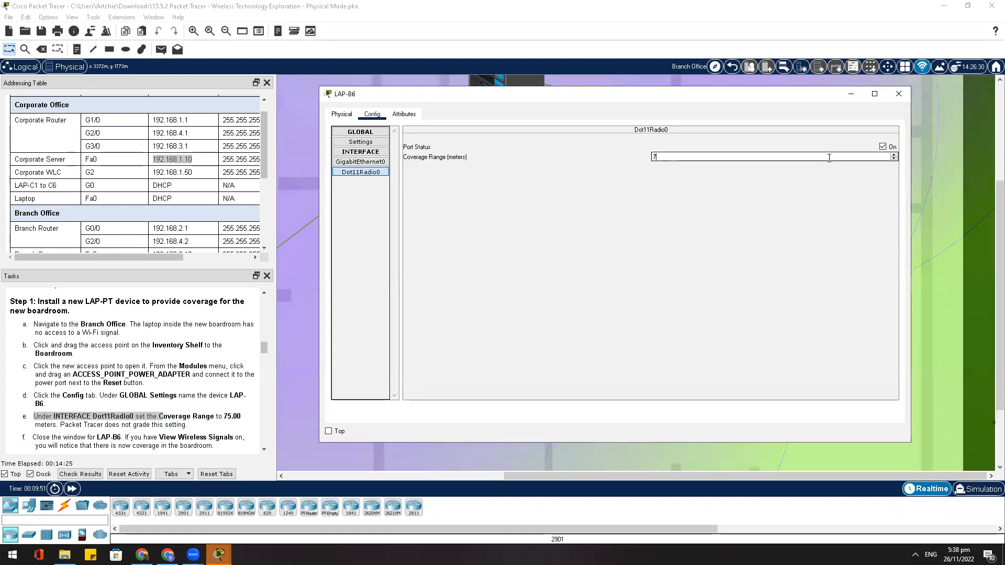
text(5.)
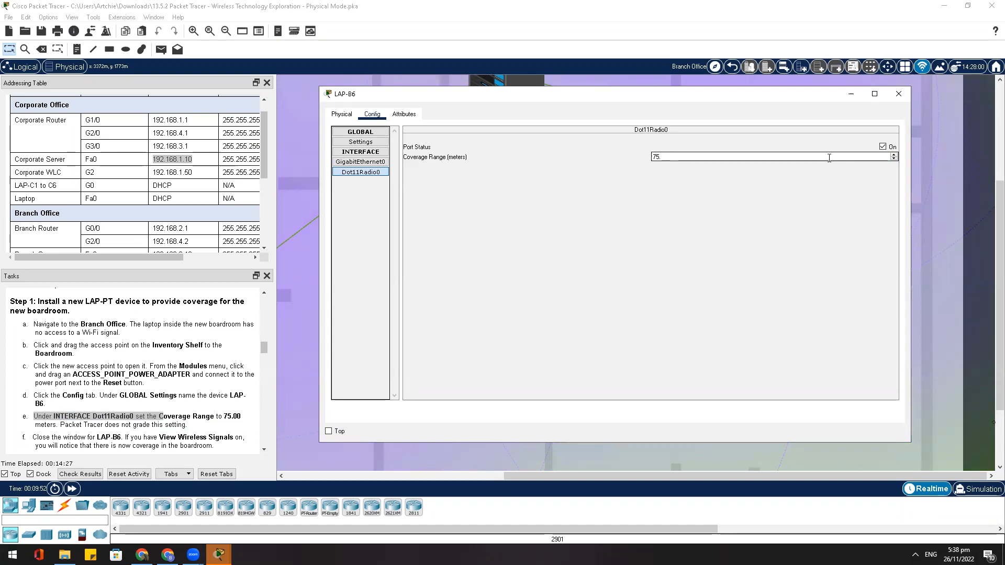
text(00)
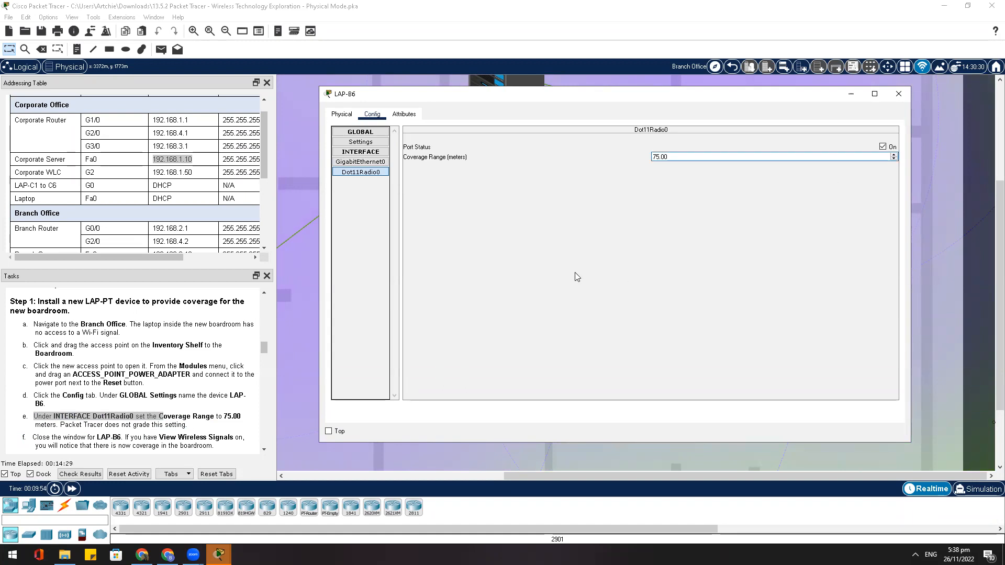
Close the LAP-B6 window and check the Boardroom's Wi-Fi coverage by toggling the wireless signals display
click(262, 451)
click(263, 451)
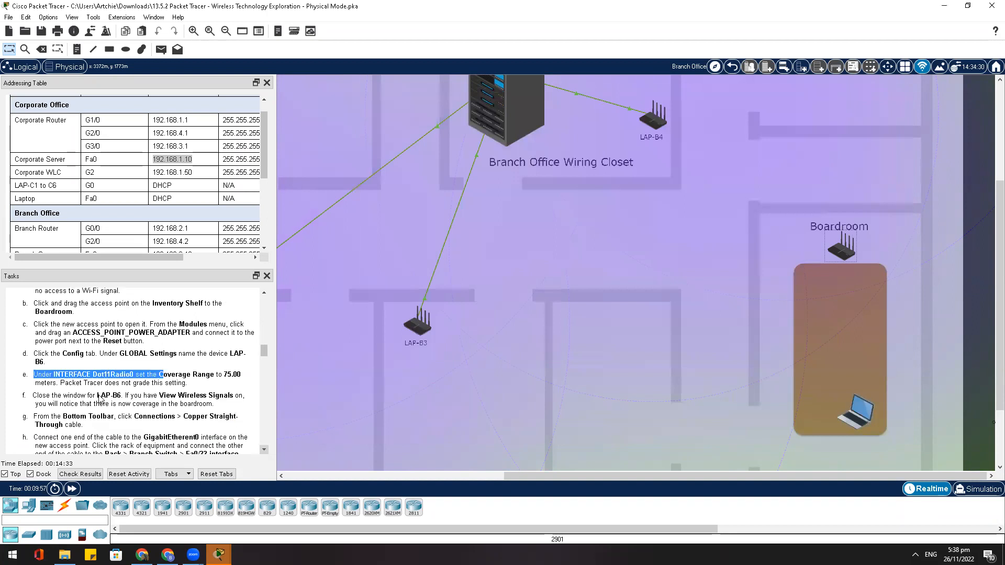
click(843, 246)
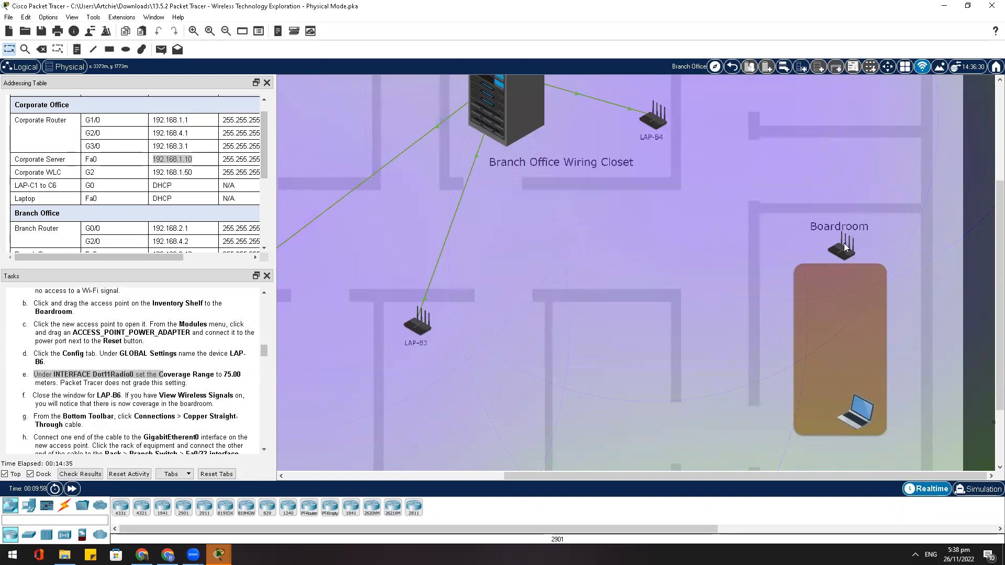
click(906, 91)
click(922, 67)
click(922, 67)
click(147, 429)
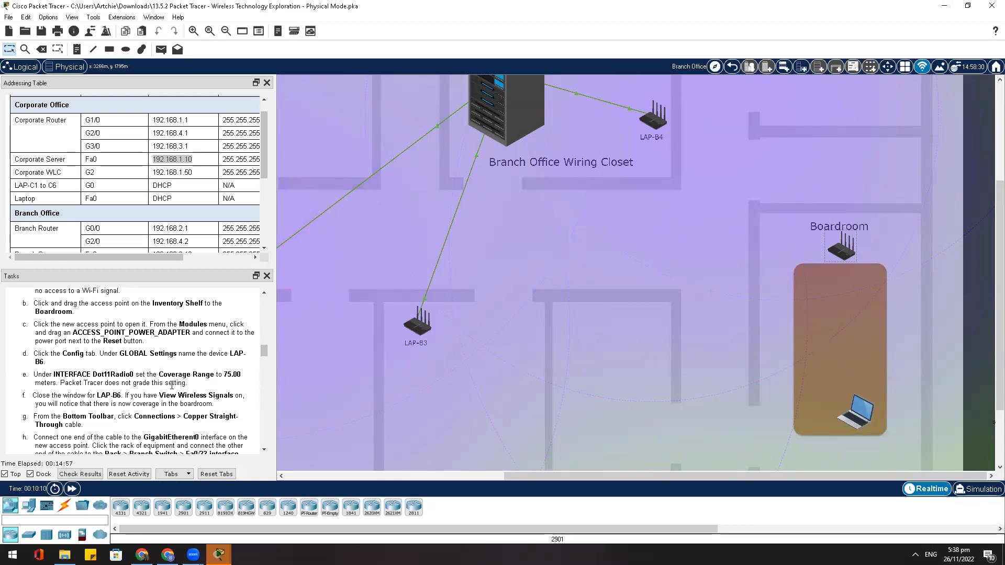
Connect LAP-B6's GigabitEthernet0 to FastEthernet0/22 on the Branch Switch in the wiring closet rack with a Copper Straight-Through cable
scroll(118, 397, down, 1)
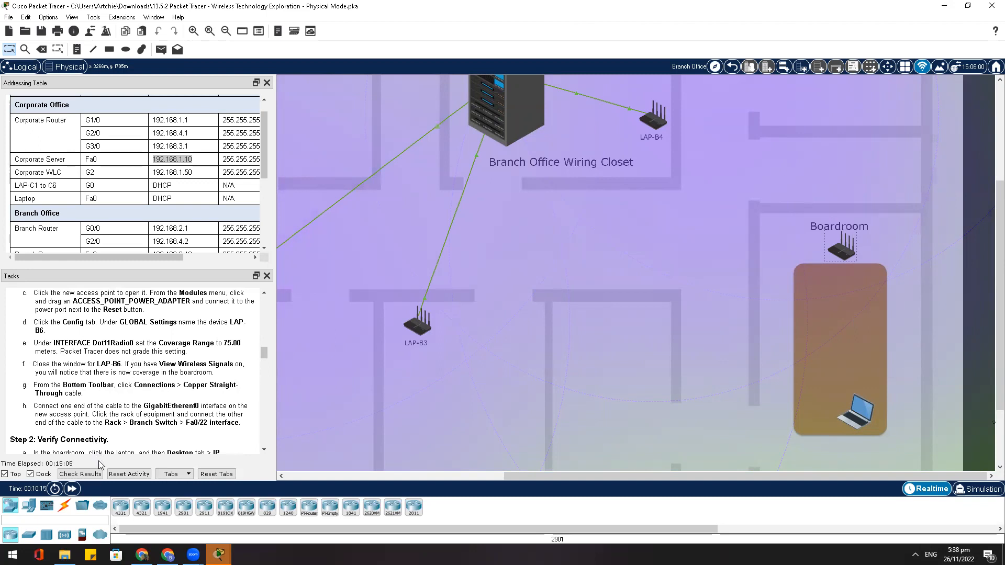
click(66, 506)
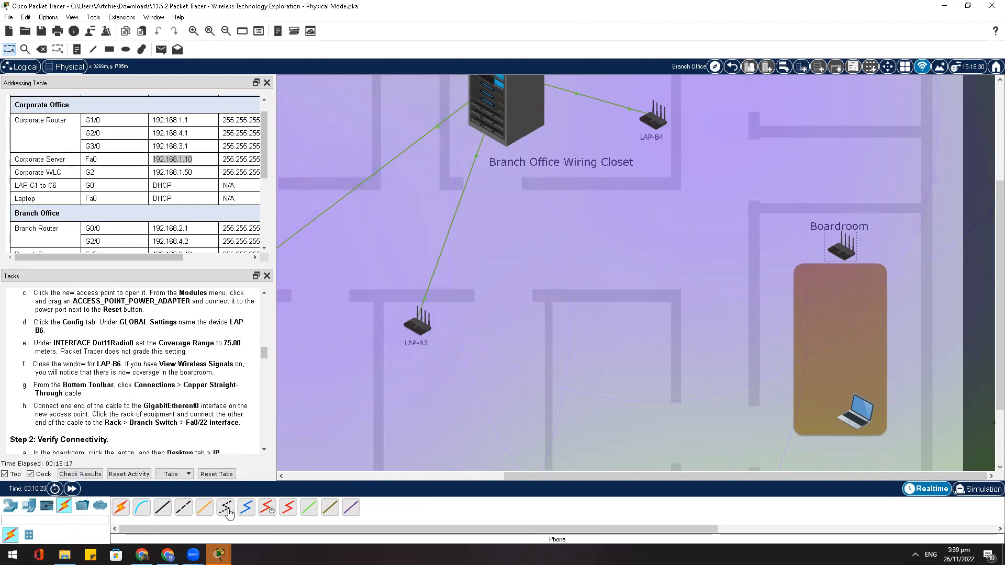
click(166, 509)
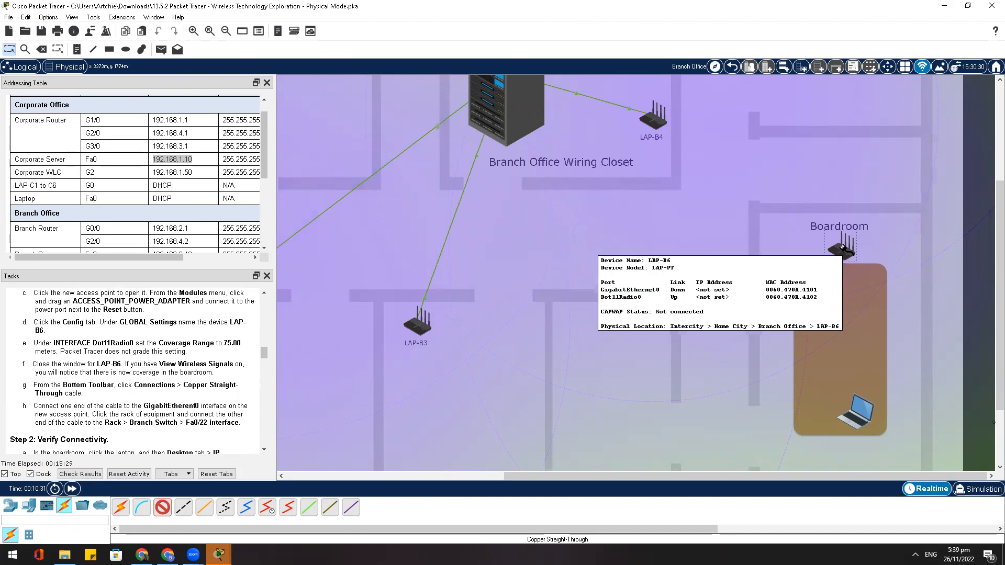
click(844, 249)
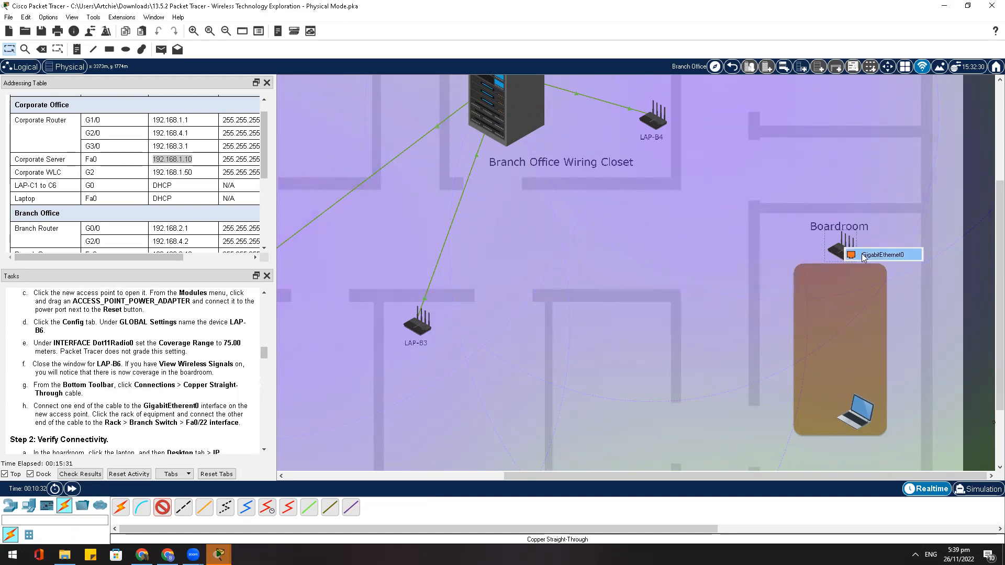
click(863, 255)
scroll(607, 170, up, 1)
scroll(609, 172, down, 1)
scroll(602, 173, up, 1)
scroll(555, 173, up, 1)
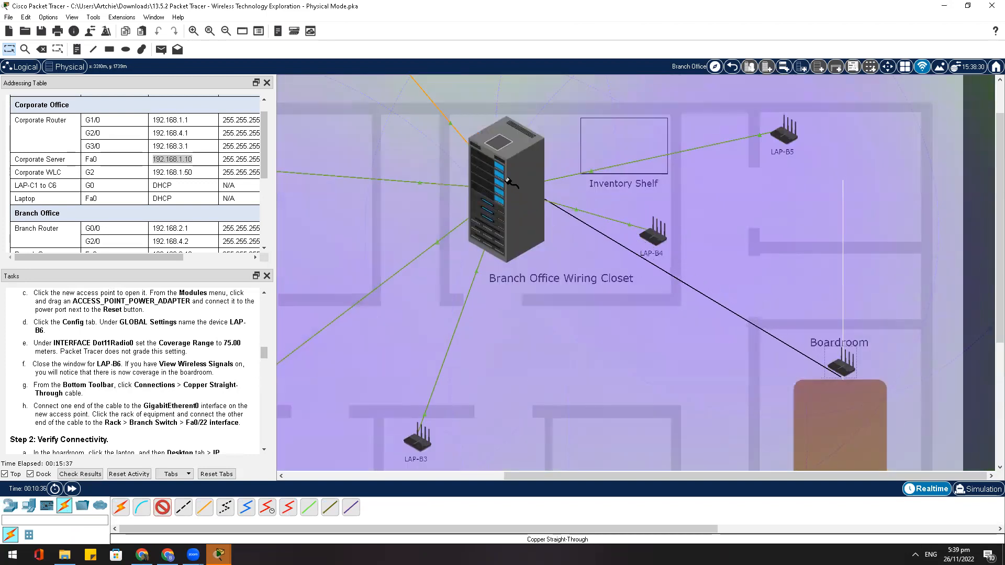
click(525, 194)
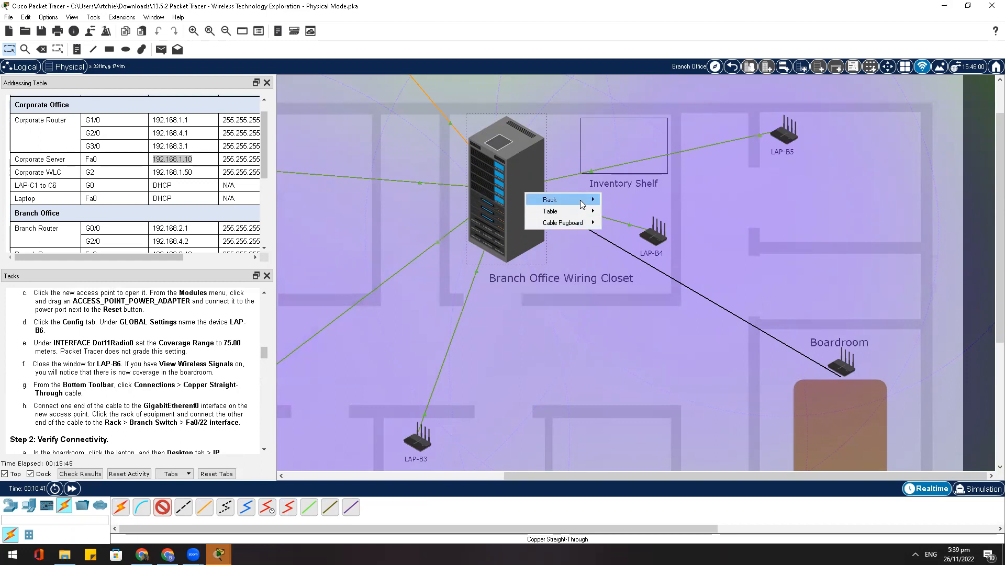
mouse_move(582, 204)
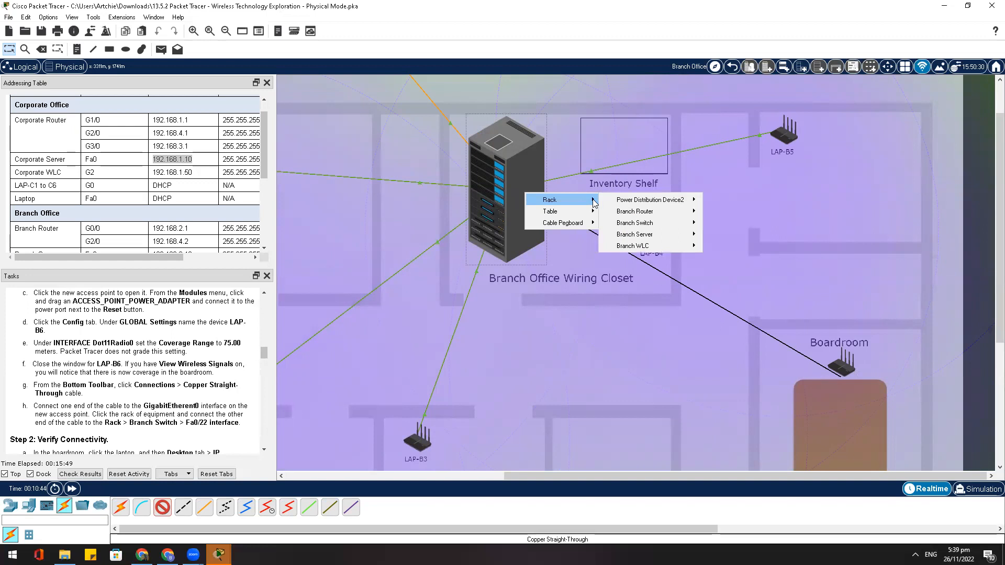
mouse_move(701, 226)
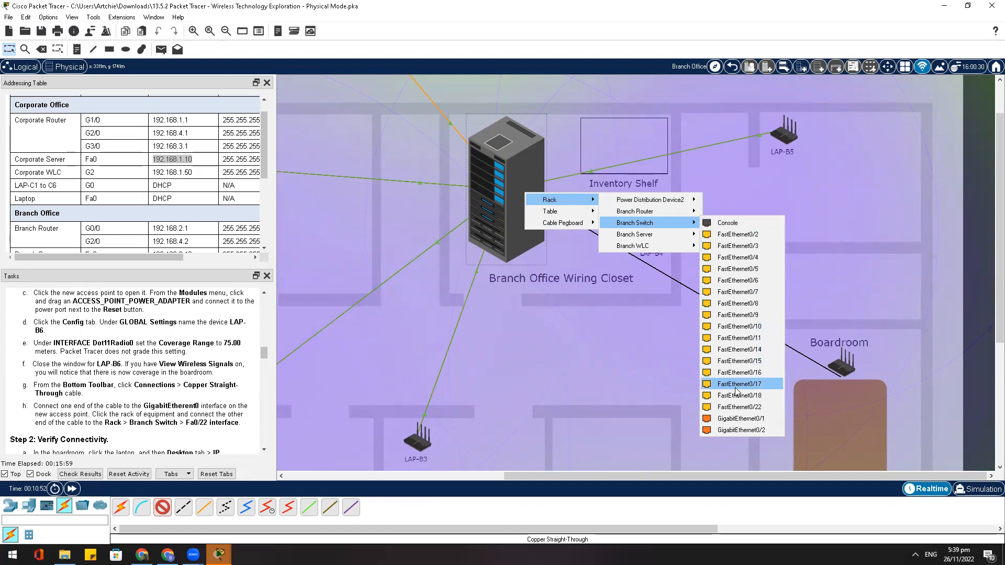
click(738, 407)
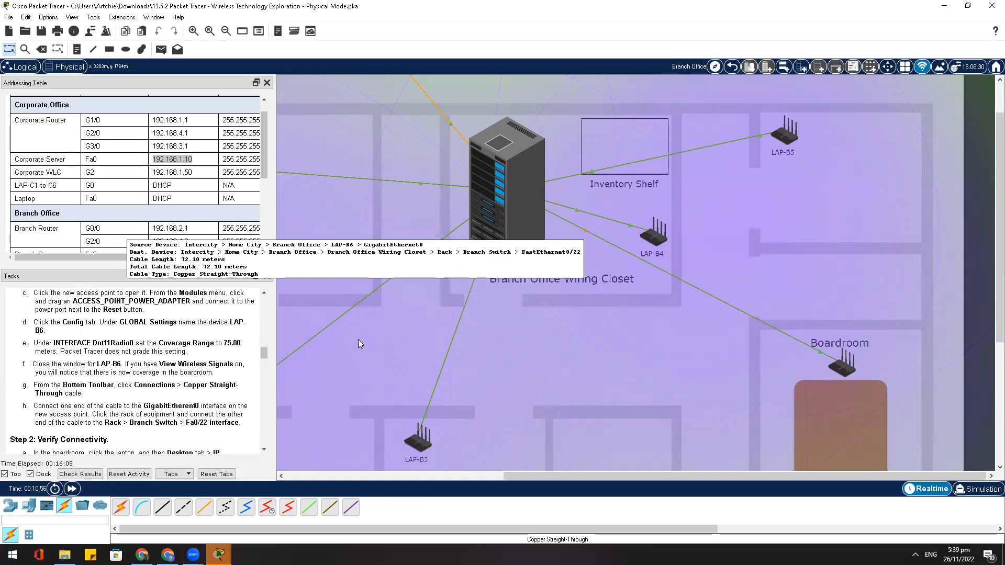
Open the IP Configuration of the Boardroom laptop and move its window clear of the instructions
scroll(201, 362, down, 1)
scroll(201, 363, down, 1)
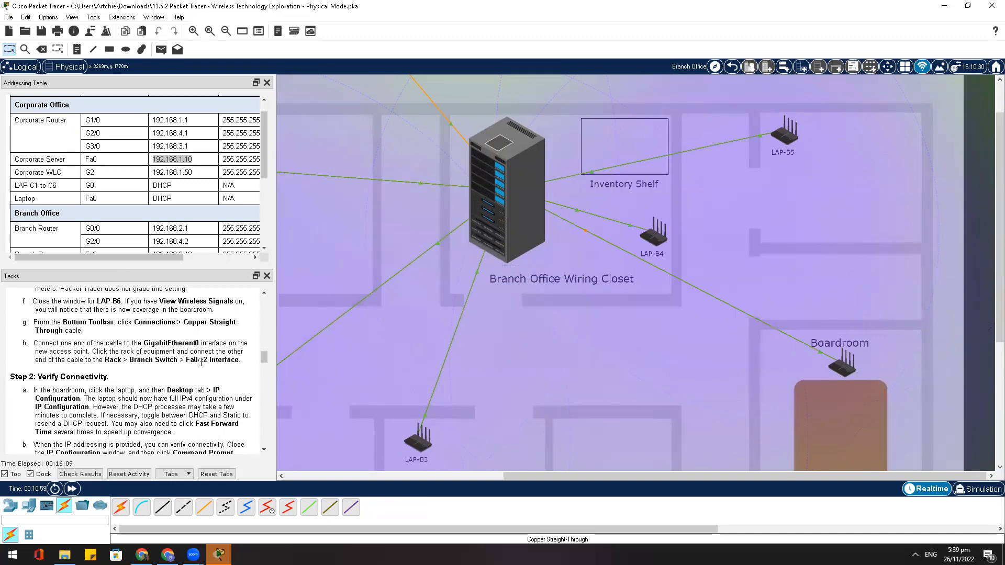
scroll(137, 379, down, 1)
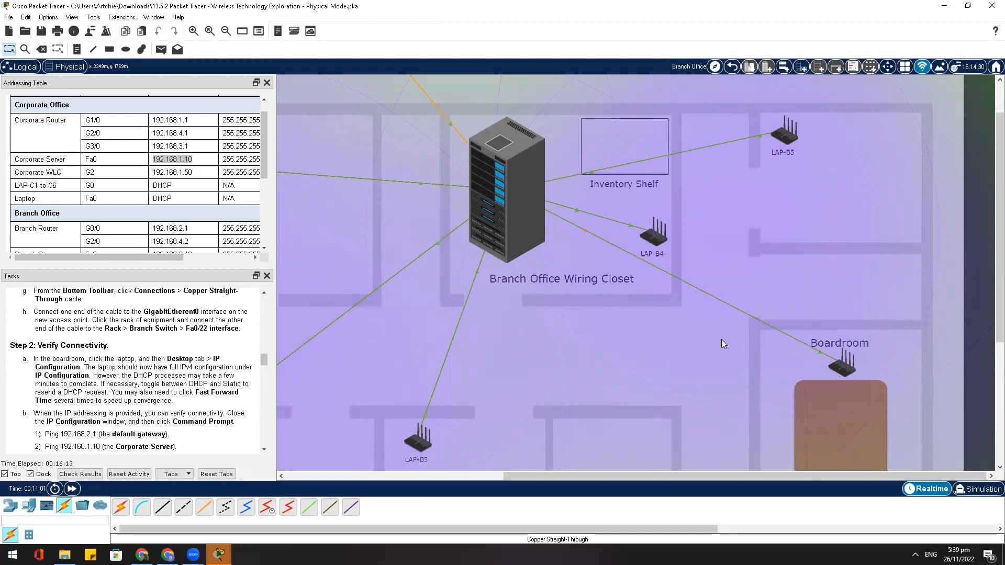
scroll(721, 339, down, 2)
click(862, 411)
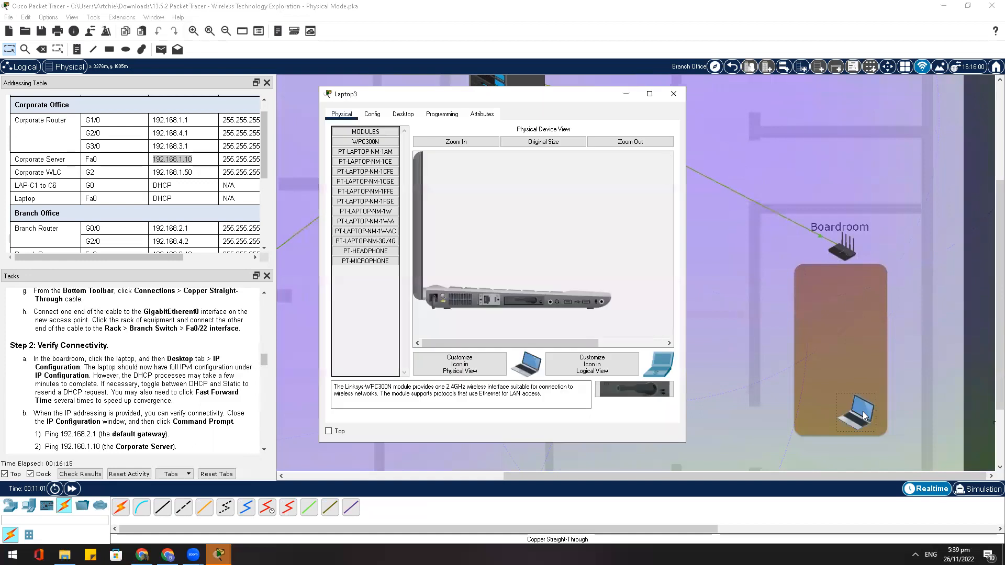
click(400, 114)
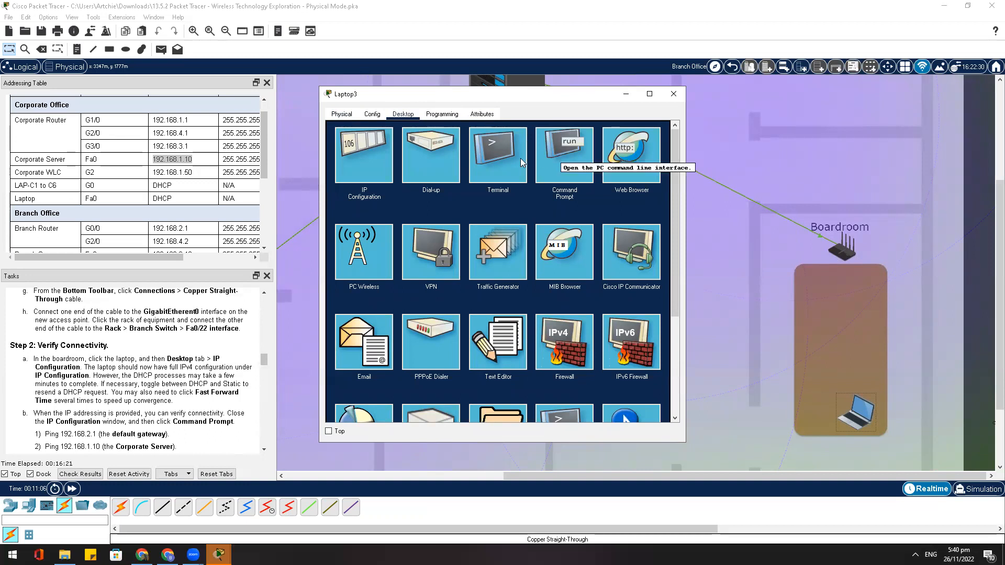
click(360, 161)
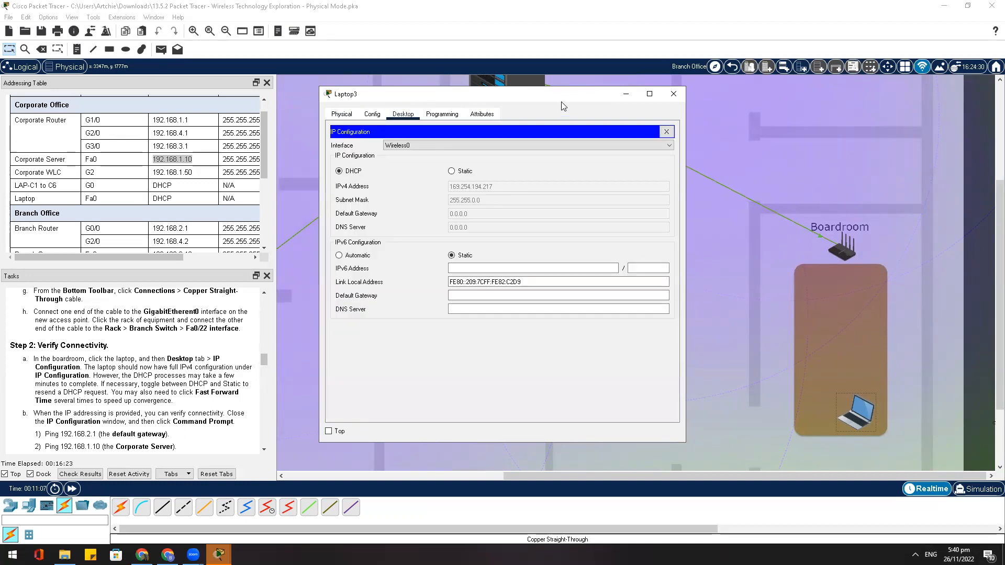
drag(563, 97, 687, 102)
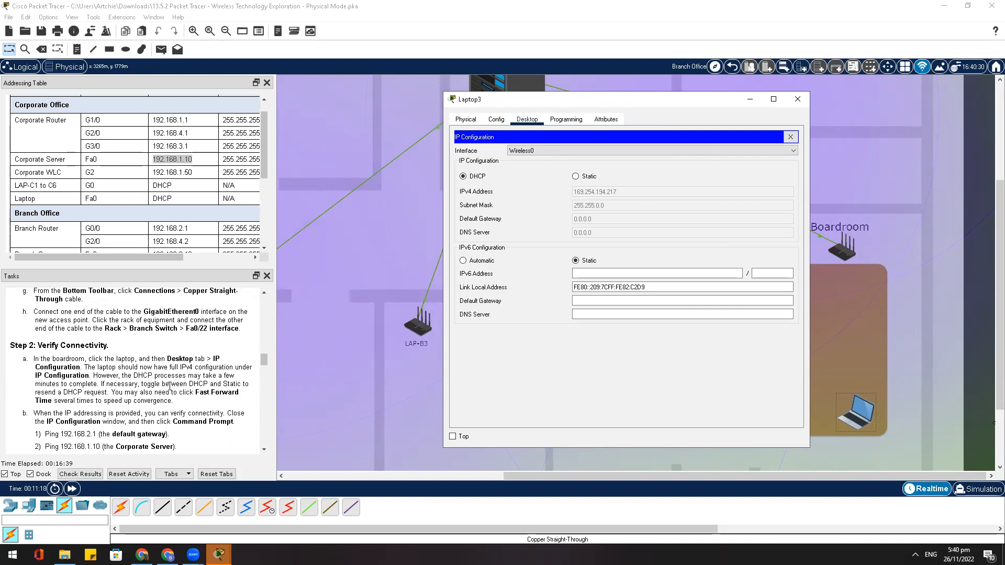
Resend the Boardroom laptop's DHCP request by switching to Static and back to DHCP, fast-forward the simulation time, and recheck its IP configuration
click(576, 178)
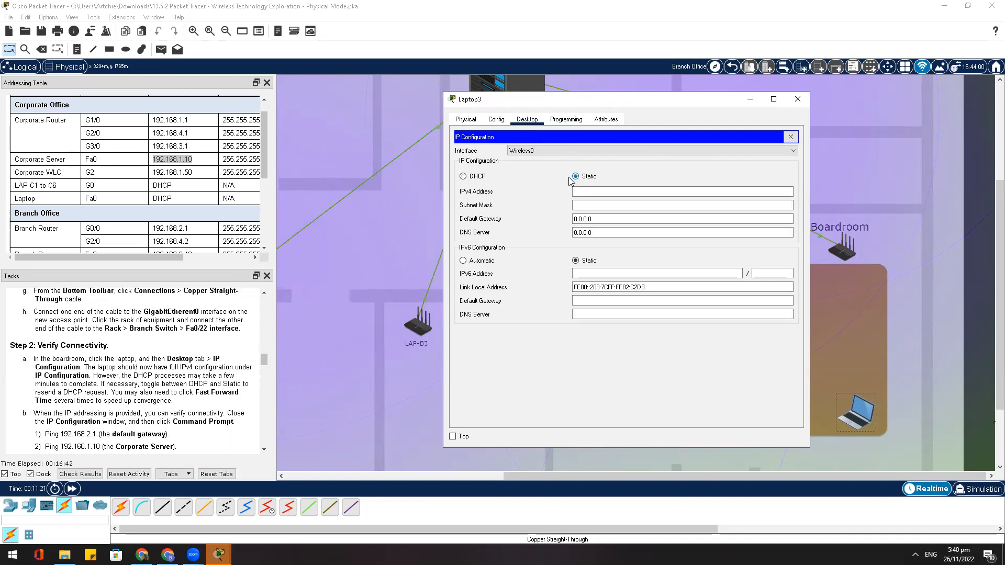
click(463, 177)
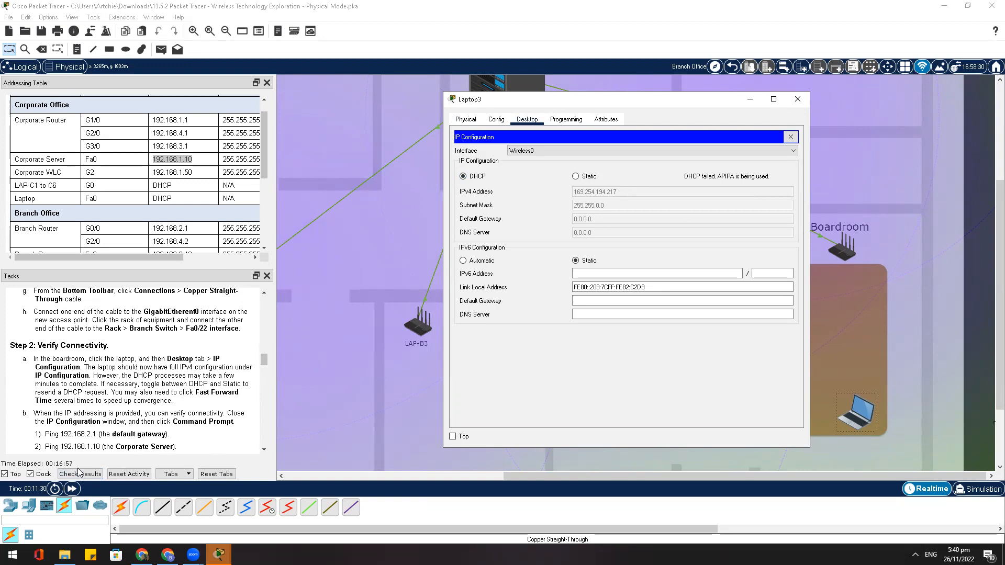
click(72, 489)
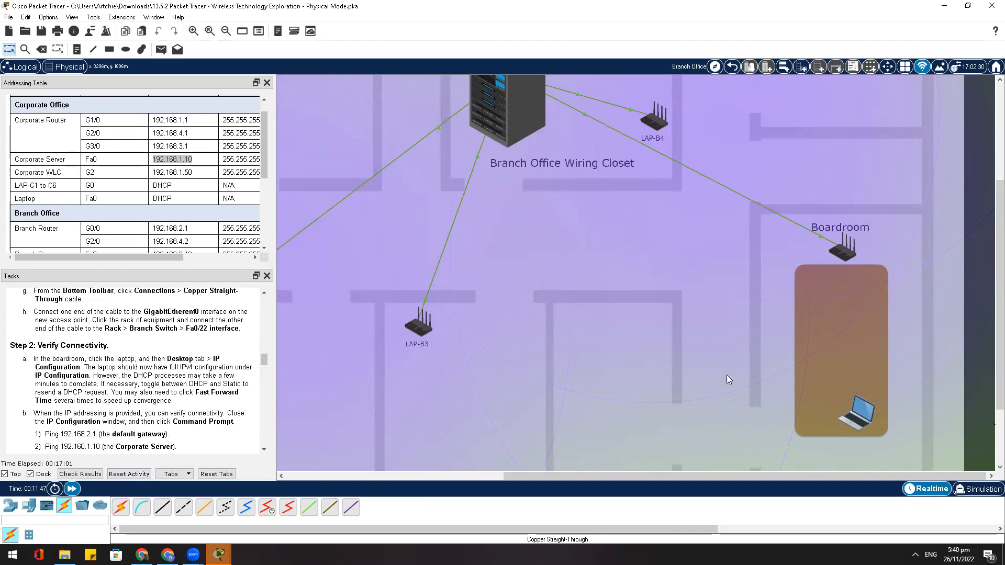
click(849, 411)
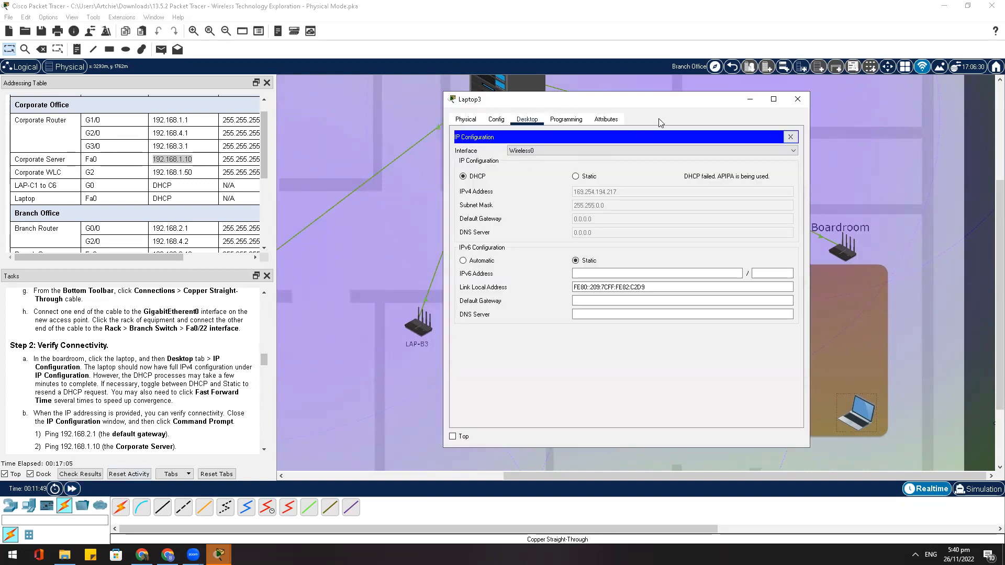
Inspect the LAP-B6 cable's connection to the Branch Switch in the Branch Office Wiring Closet rack, and return to the Branch Office
click(750, 99)
scroll(526, 204, down, 2)
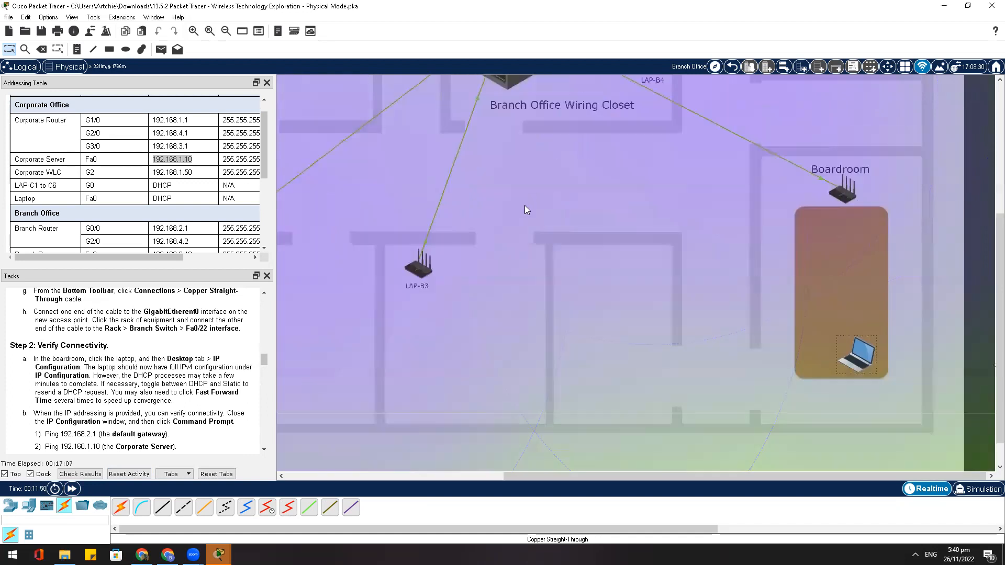
scroll(524, 206, up, 3)
click(514, 215)
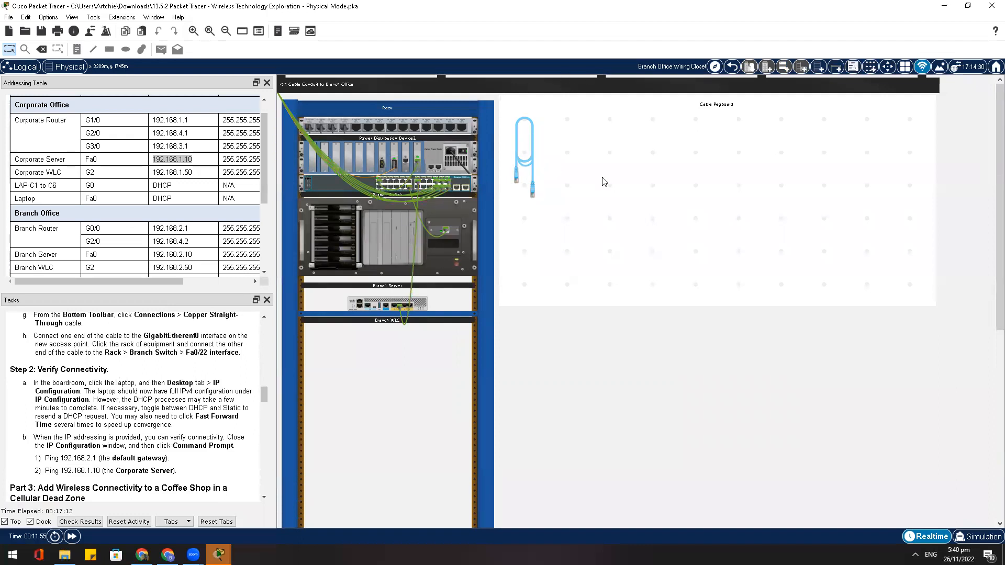
scroll(438, 226, up, 2)
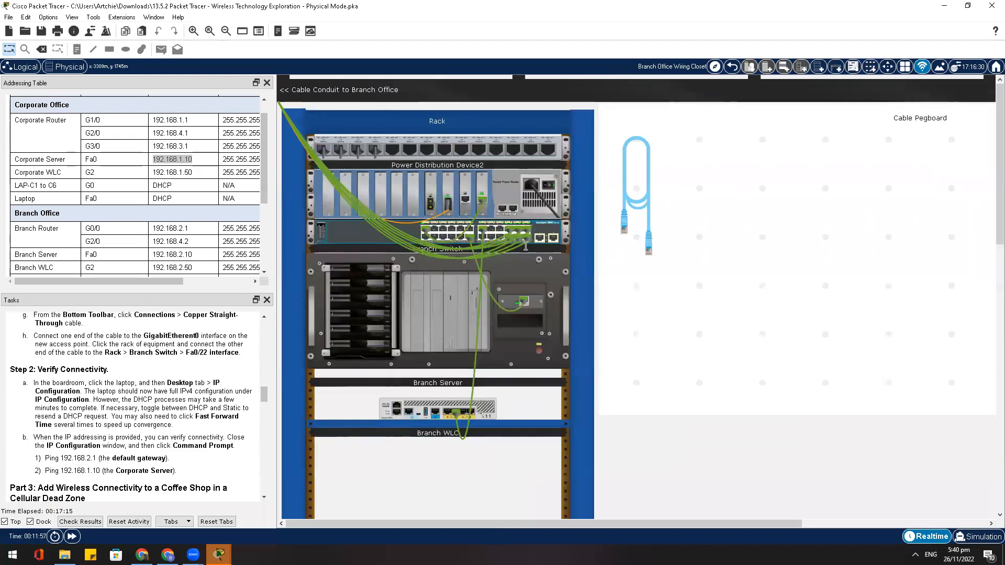
scroll(525, 246, up, 1)
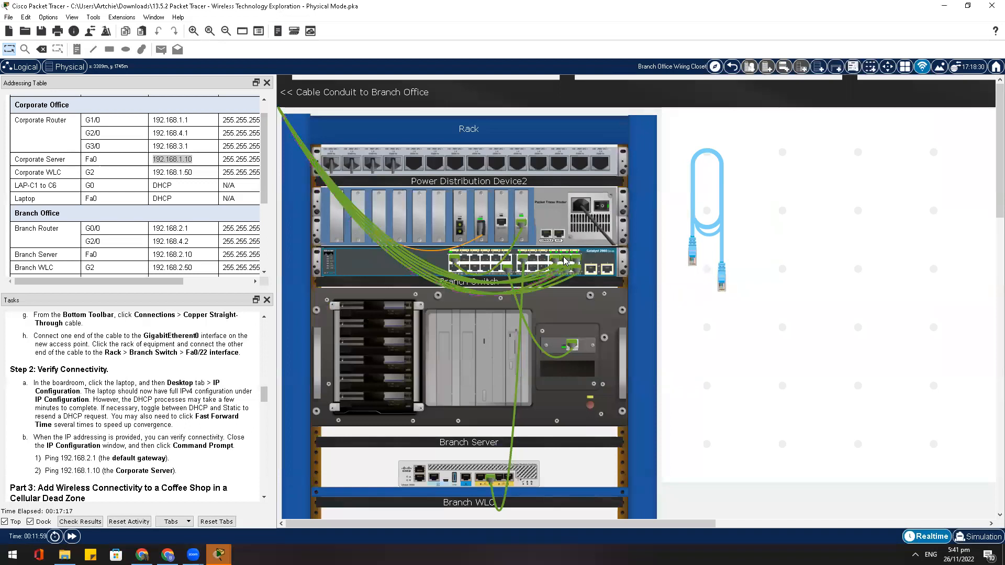
mouse_move(566, 264)
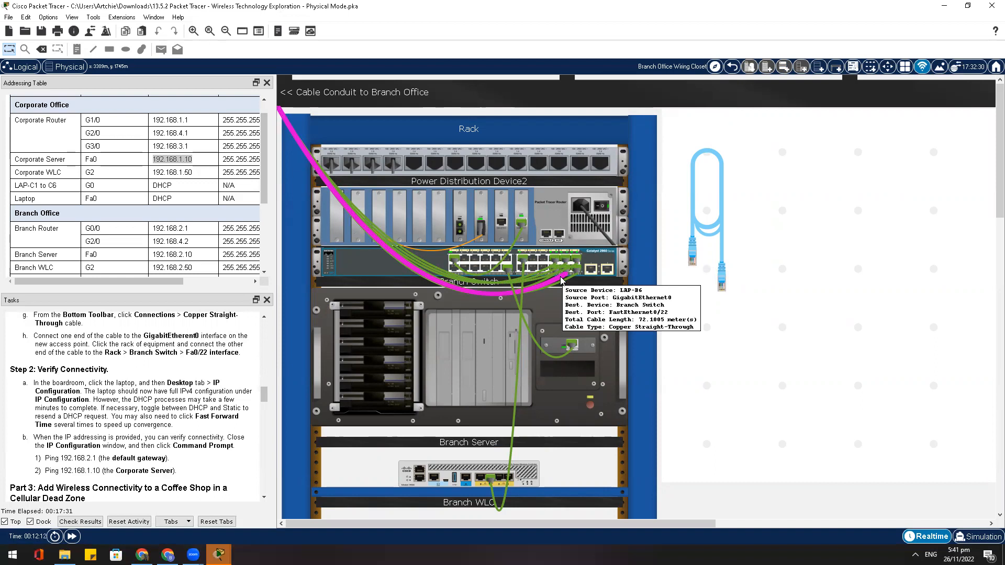
click(733, 66)
Recheck the Boardroom laptop's DHCP addressing and read the Step 2 connectivity verification instructions
scroll(755, 277, down, 3)
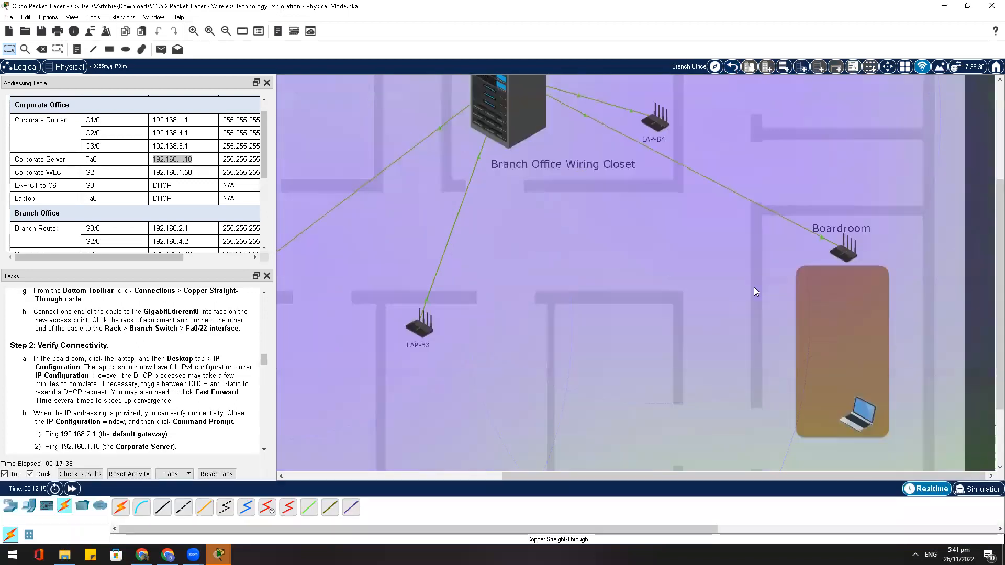
click(861, 361)
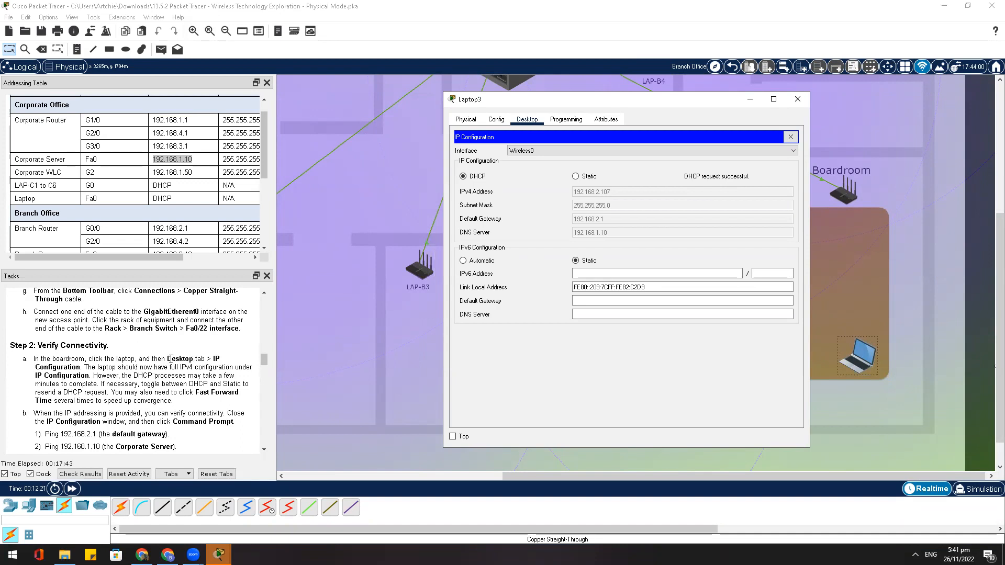
drag(10, 345, 113, 348)
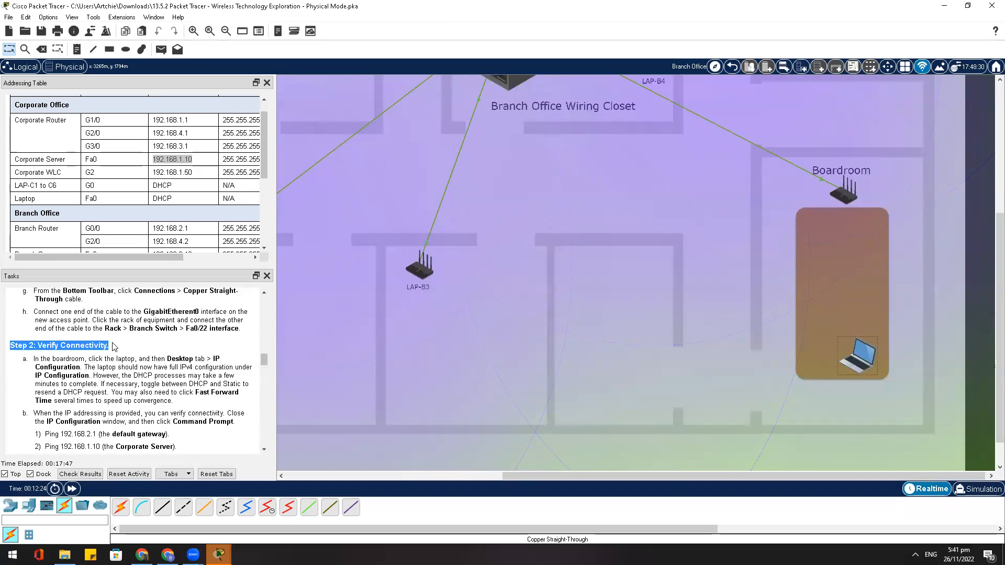
click(118, 339)
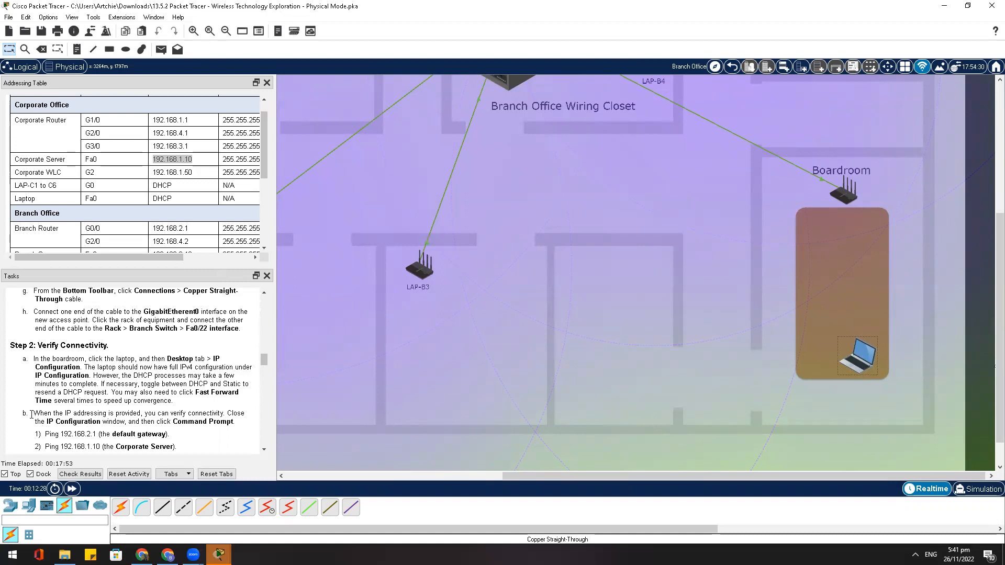
drag(31, 414, 242, 413)
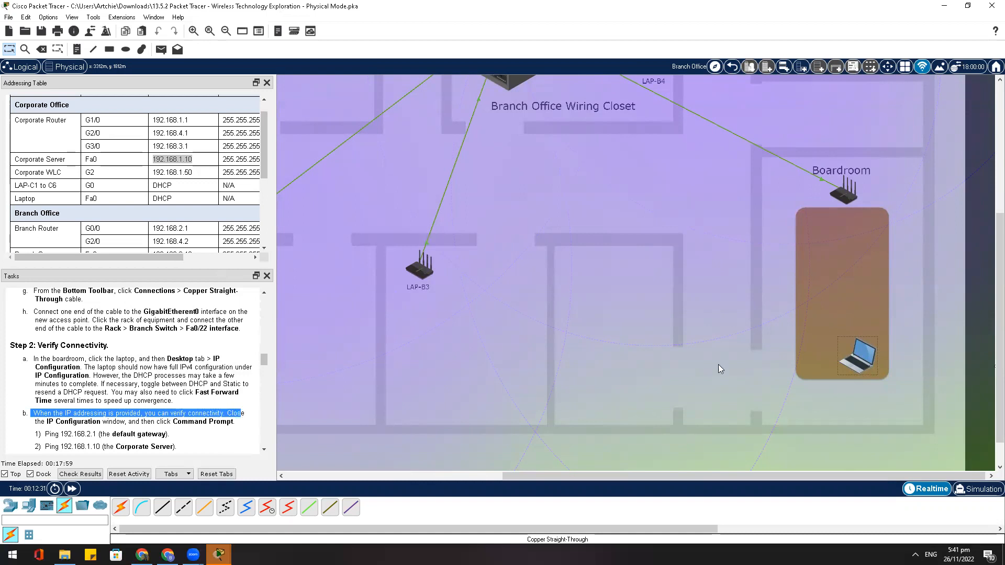
Close the Boardroom laptop's IP Configuration and open its Command Prompt
click(856, 353)
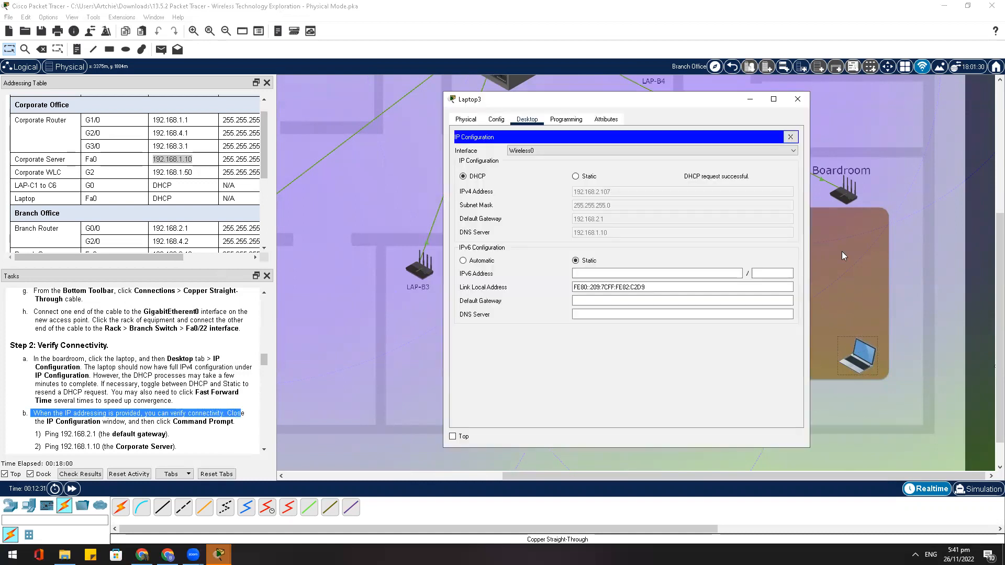
click(790, 137)
click(683, 161)
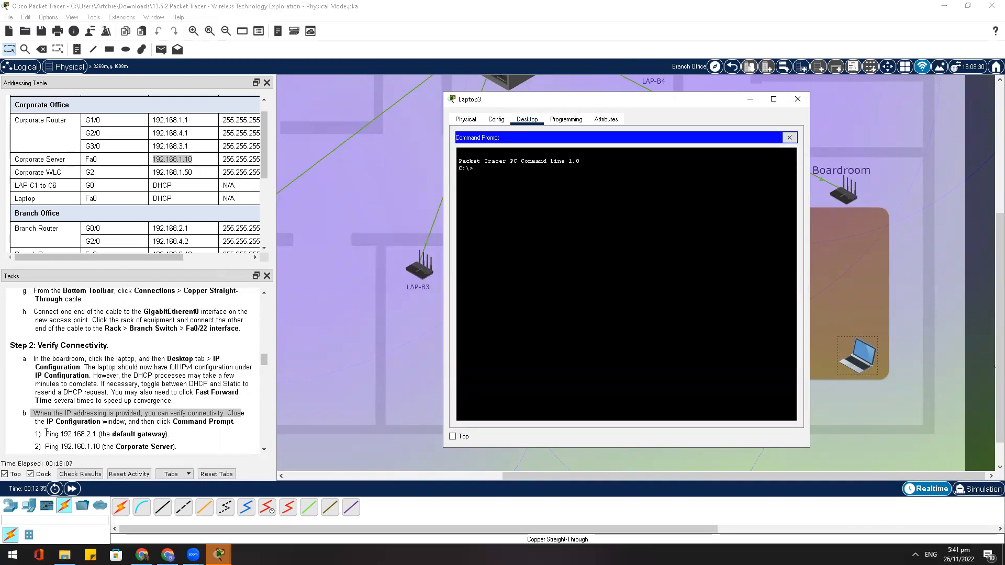
Ping the default gateway 192.168.2.1 from the Boardroom laptop's Command Prompt and review the replies
scroll(160, 197, up, 1)
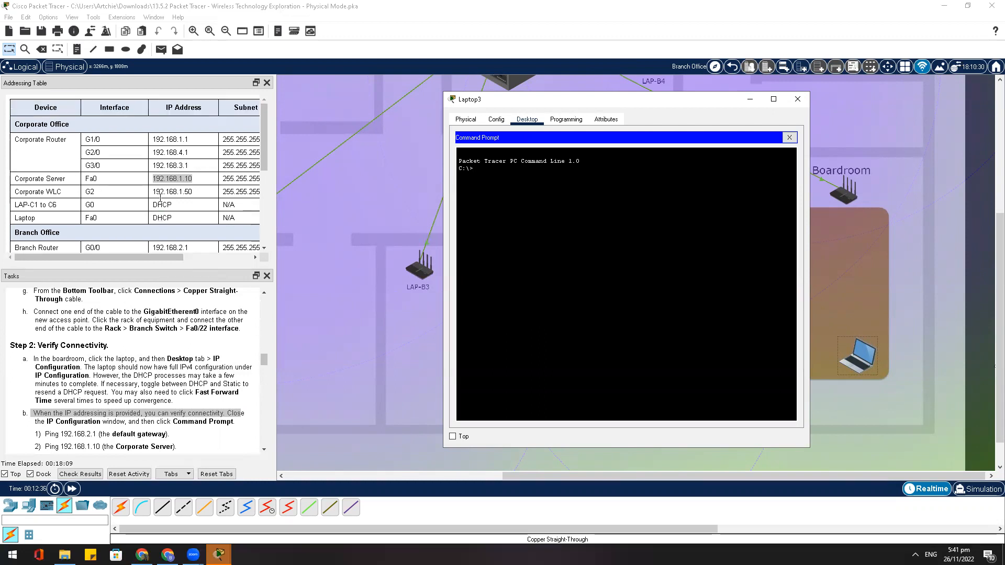
scroll(103, 424, down, 1)
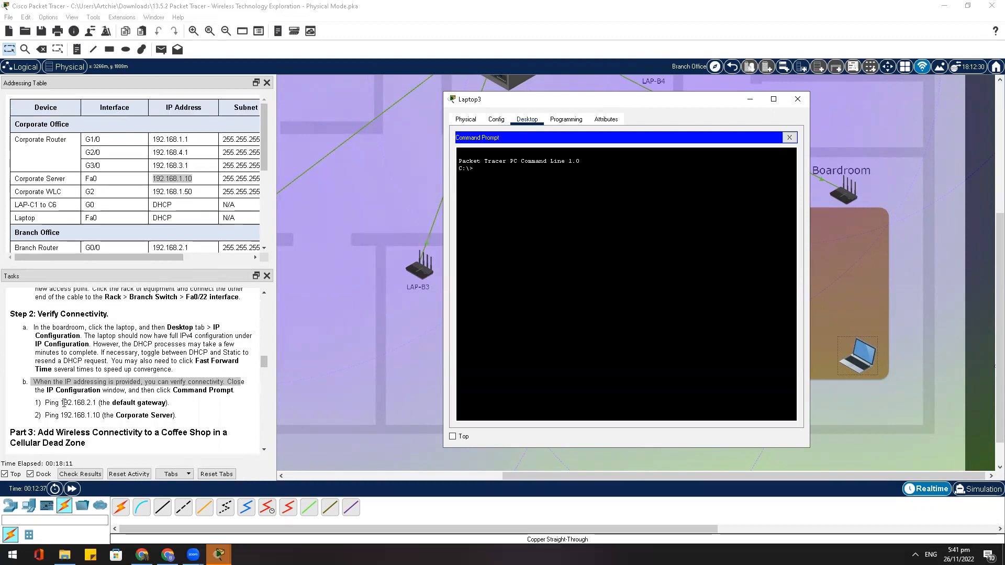
drag(64, 402, 97, 403)
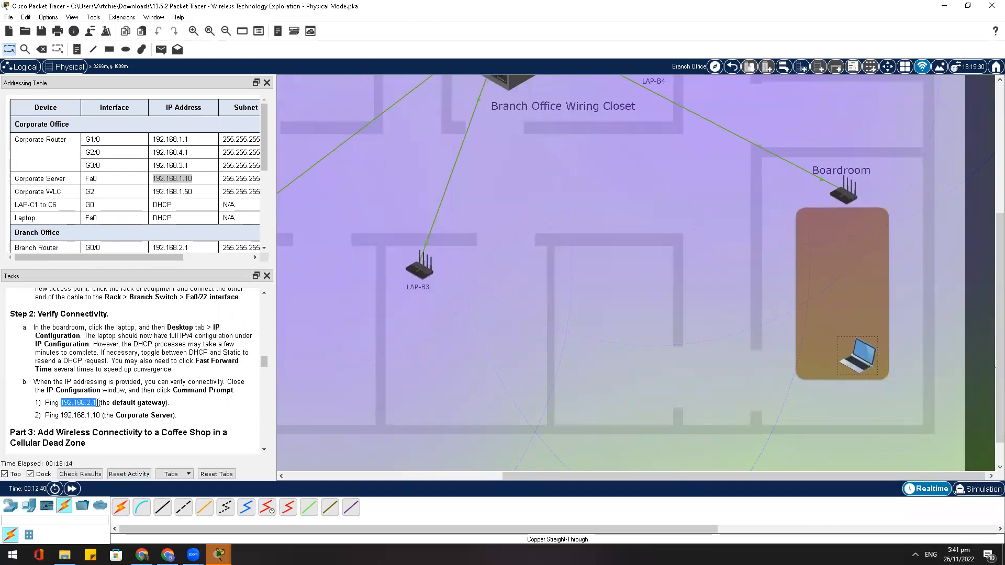
click(856, 352)
text(pi)
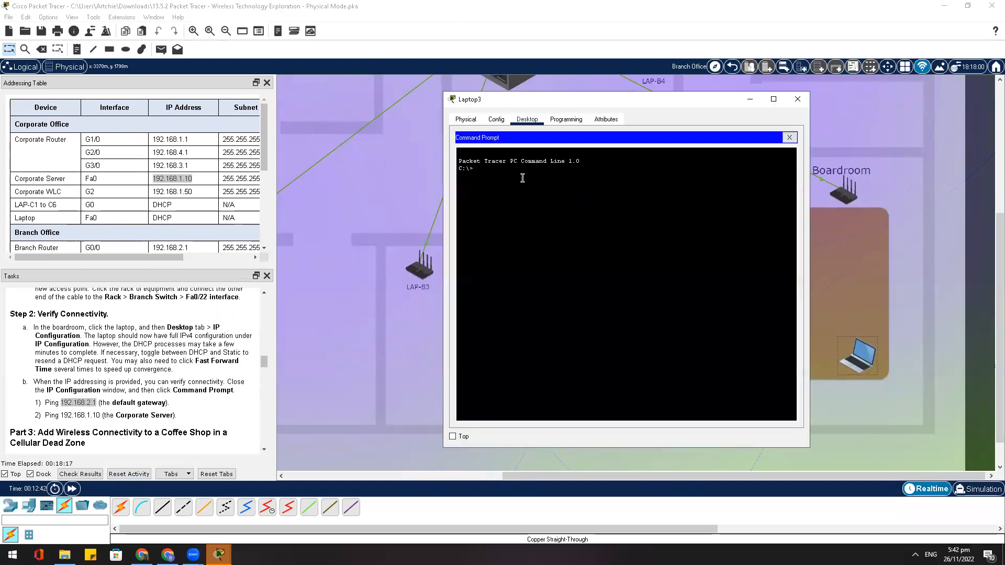
text(ng 192.168.2.1)
key(Return)
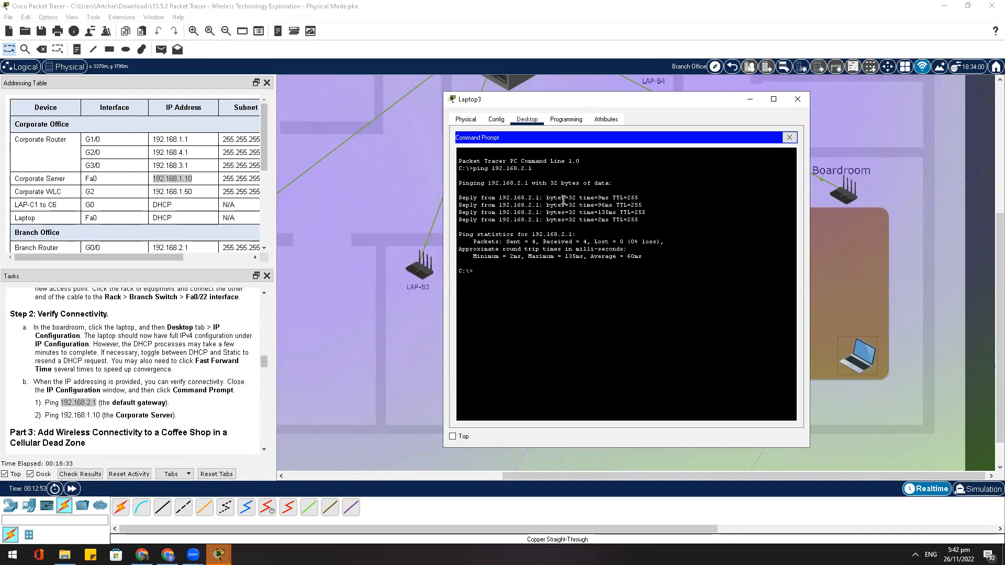
drag(546, 200, 649, 255)
click(565, 277)
Ping the Corporate Server at 192.168.1.10 from the Boardroom laptop and review the replies
drag(61, 415, 100, 416)
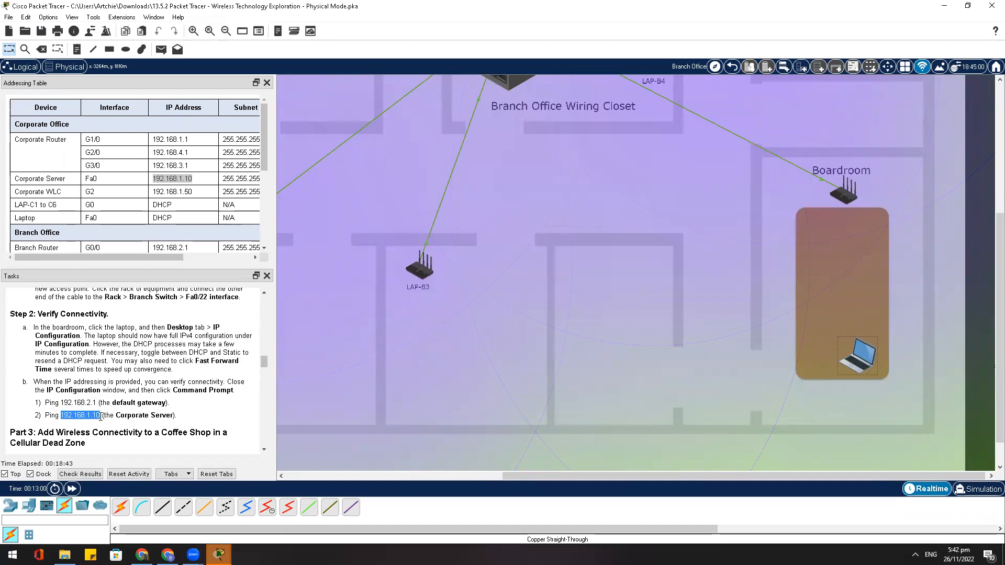
click(867, 356)
click(543, 286)
key(Up)
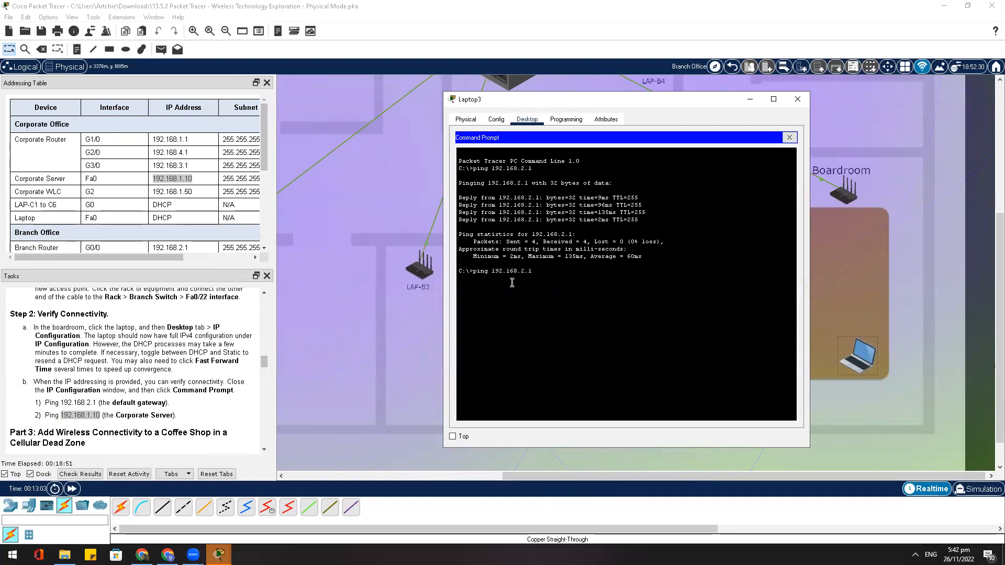
key(Left)
key(Left)
key(Left)
key(Return)
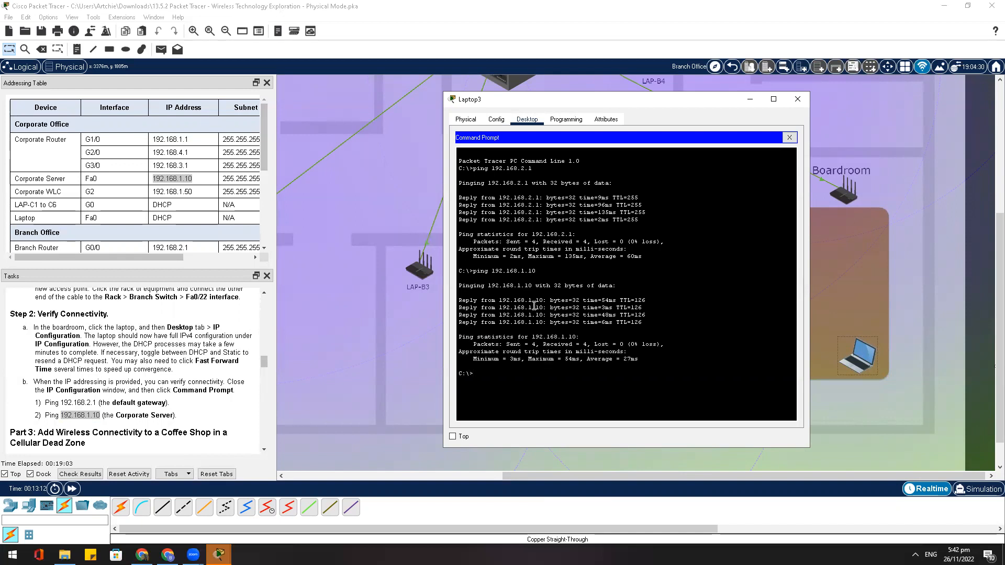
drag(549, 300, 647, 367)
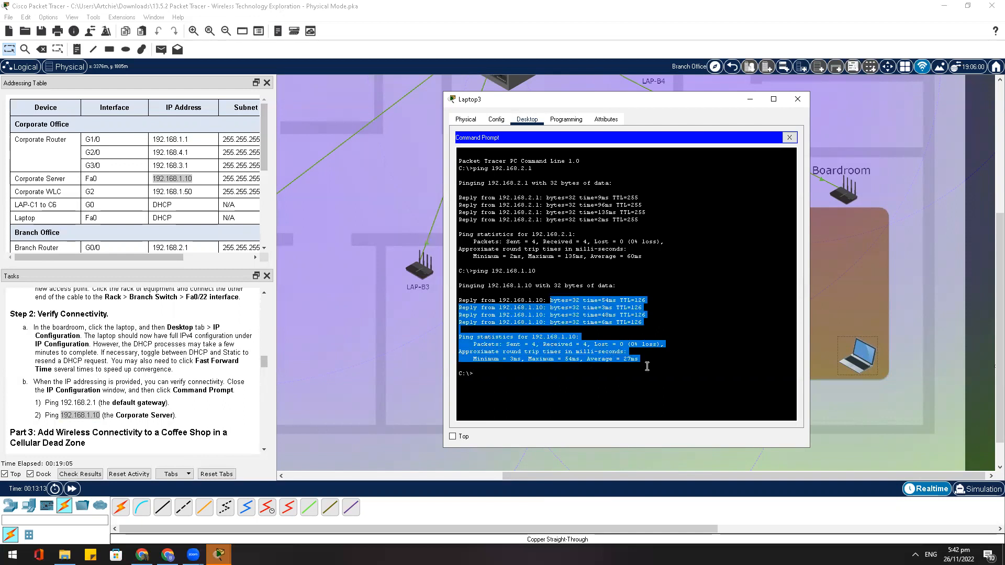
click(698, 359)
Read the Part 3 instructions for connecting a new cell tower and close the laptop window
scroll(213, 393, down, 2)
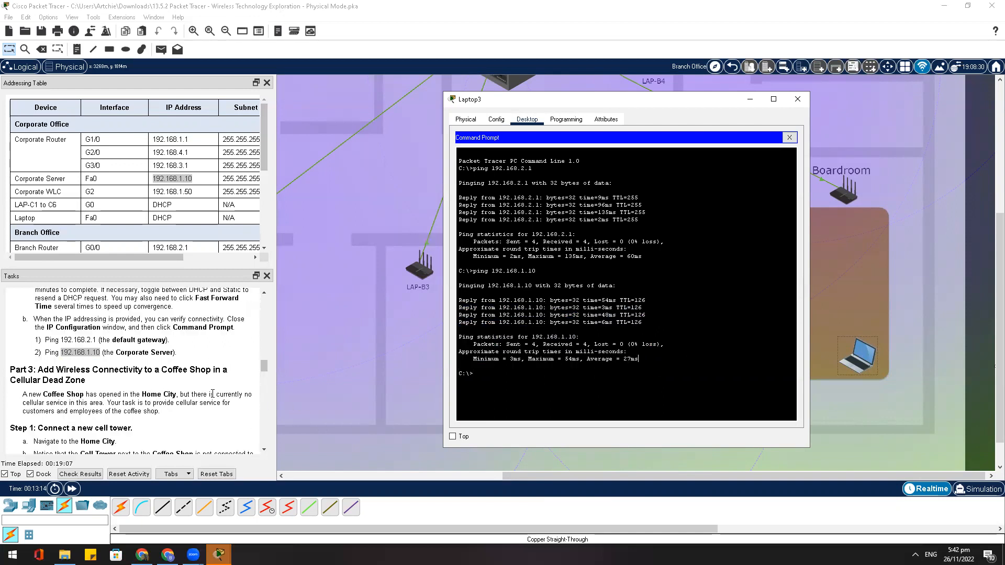
scroll(212, 393, down, 1)
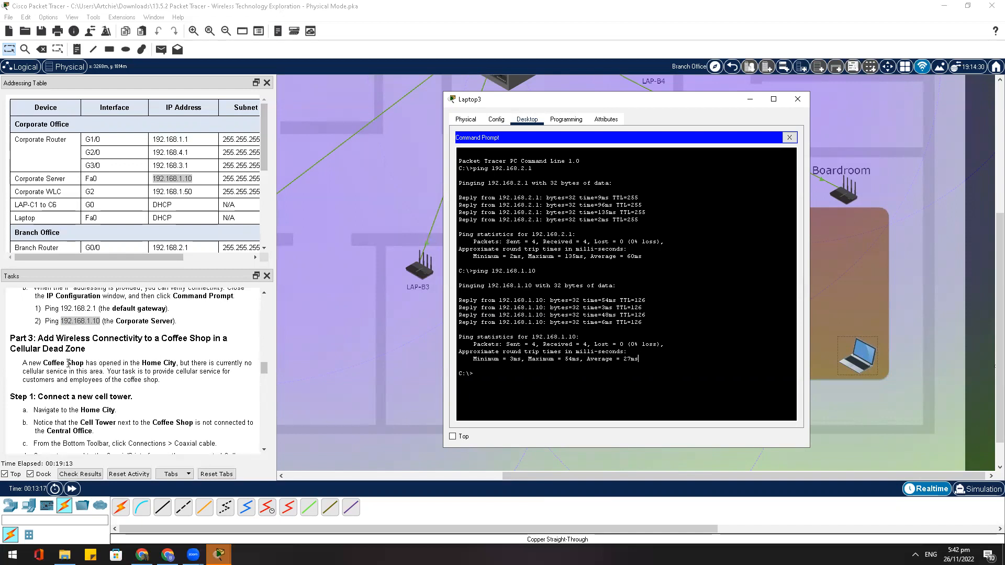
scroll(112, 371, down, 1)
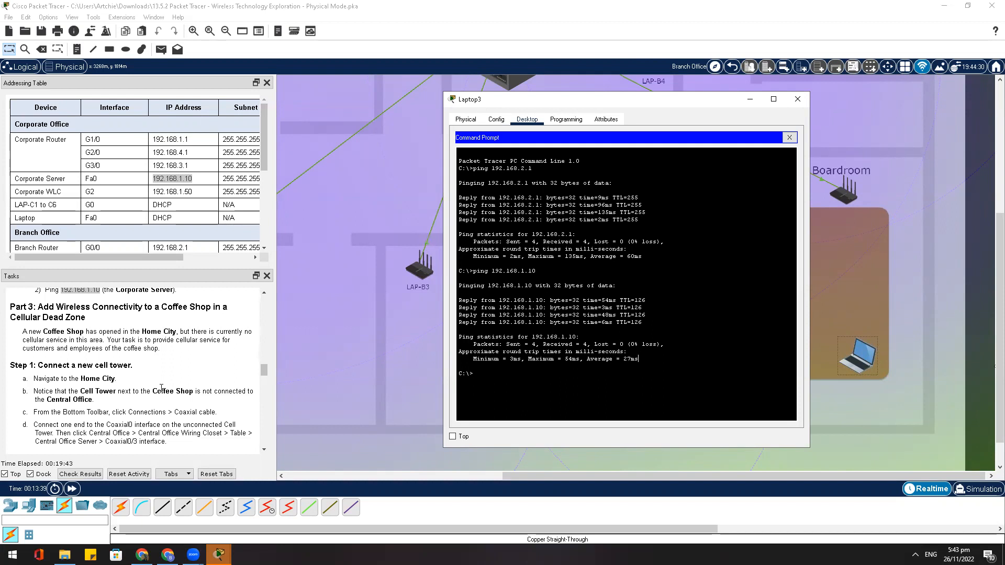
click(797, 99)
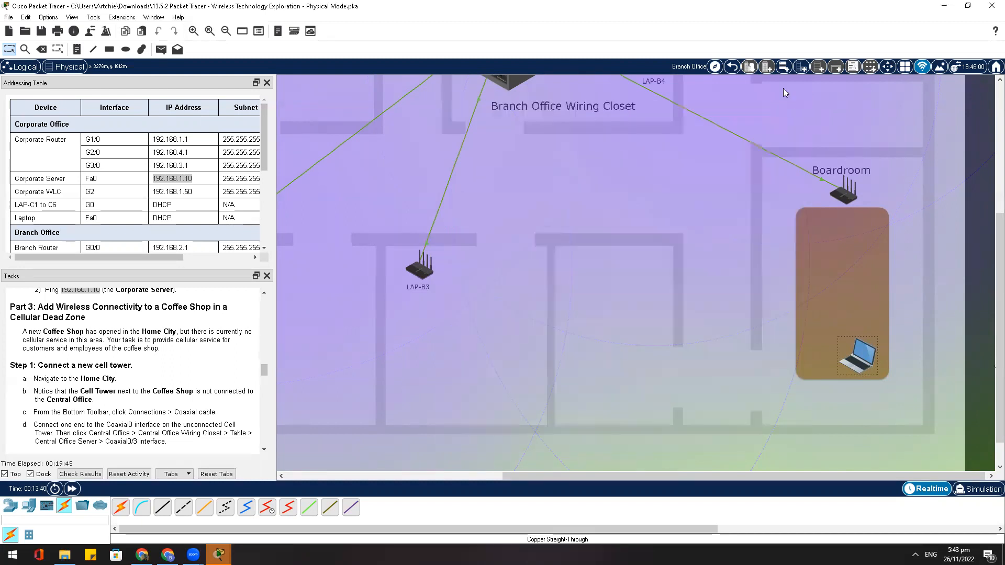
Return to the Home City view and locate the unconnected cell tower next to the Coffee Shop
click(732, 66)
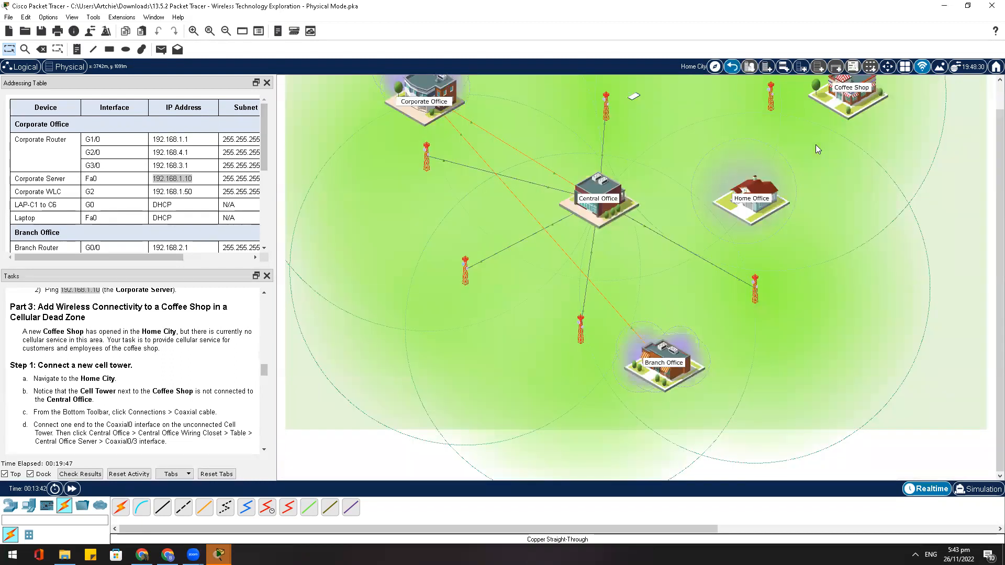
scroll(806, 229, up, 1)
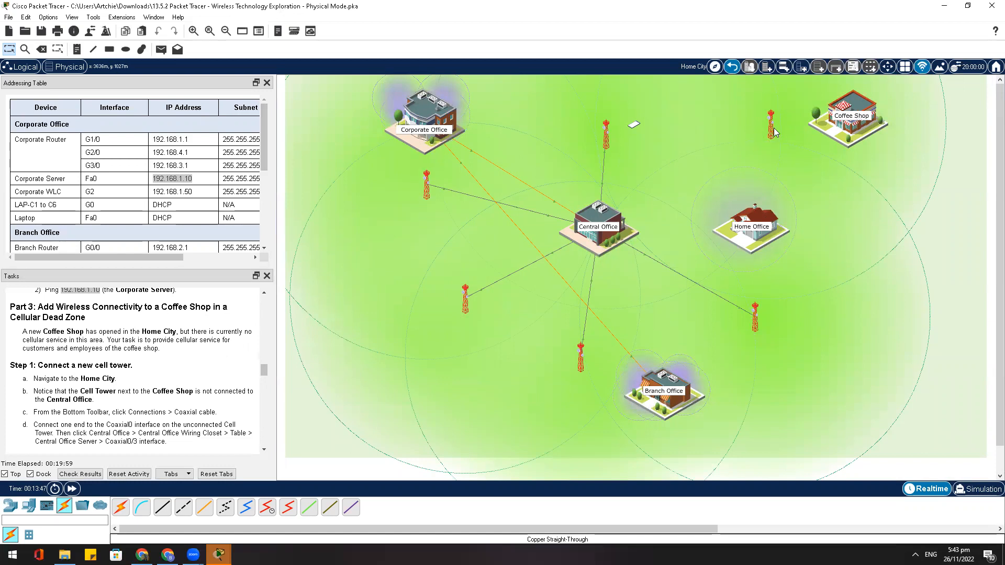
mouse_move(770, 132)
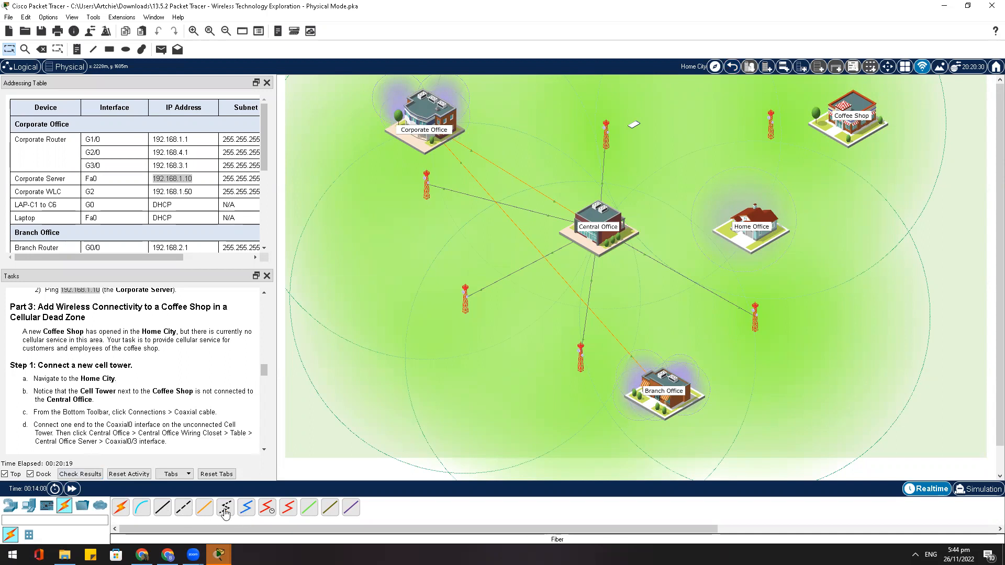
Connect a coaxial cable from Coaxial0 on the cell tower beside the Coffee Shop to Coaxial0/3 on the Central Office Server in the wiring closet
click(247, 508)
click(771, 129)
click(778, 135)
click(601, 220)
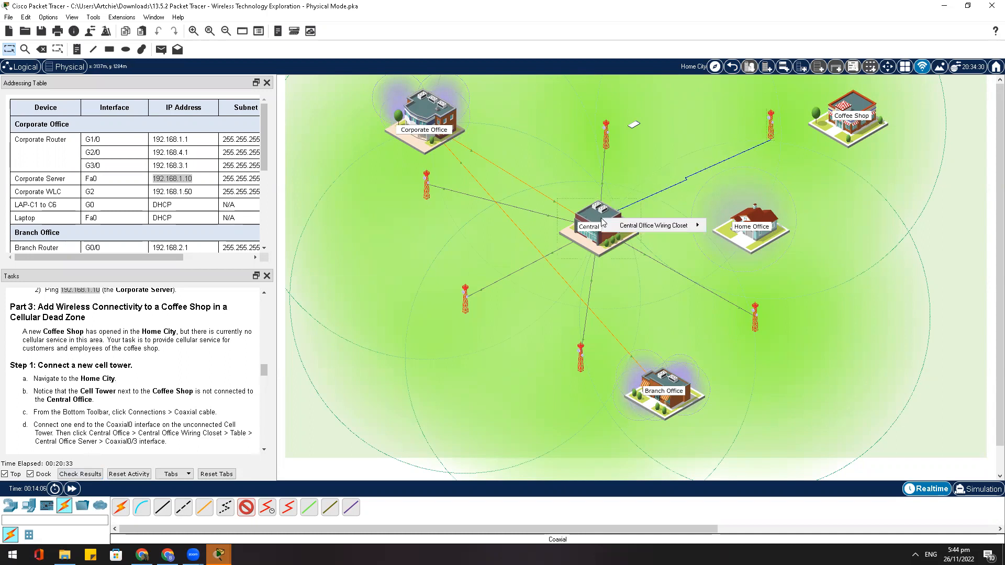
mouse_move(655, 227)
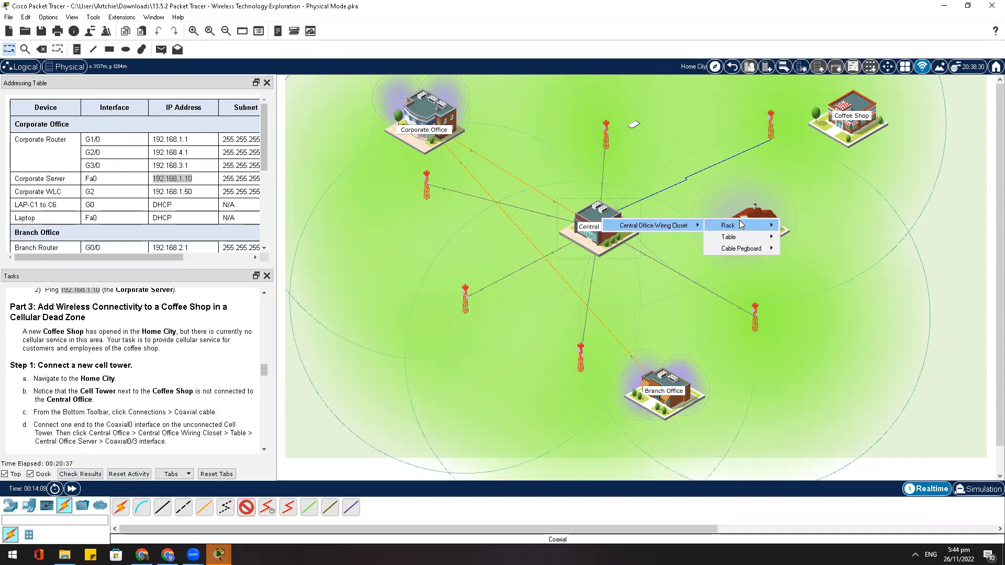
mouse_move(741, 225)
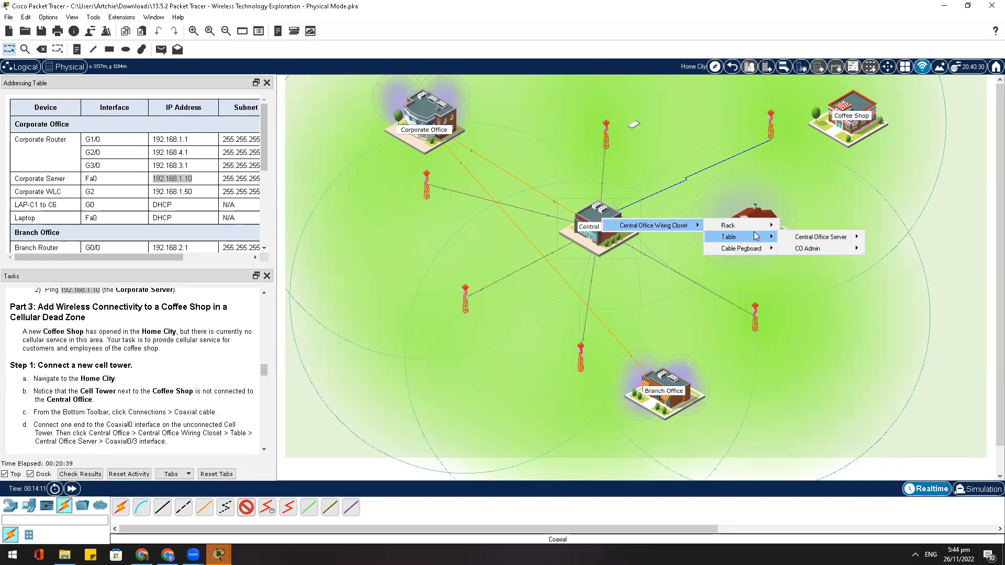
mouse_move(856, 239)
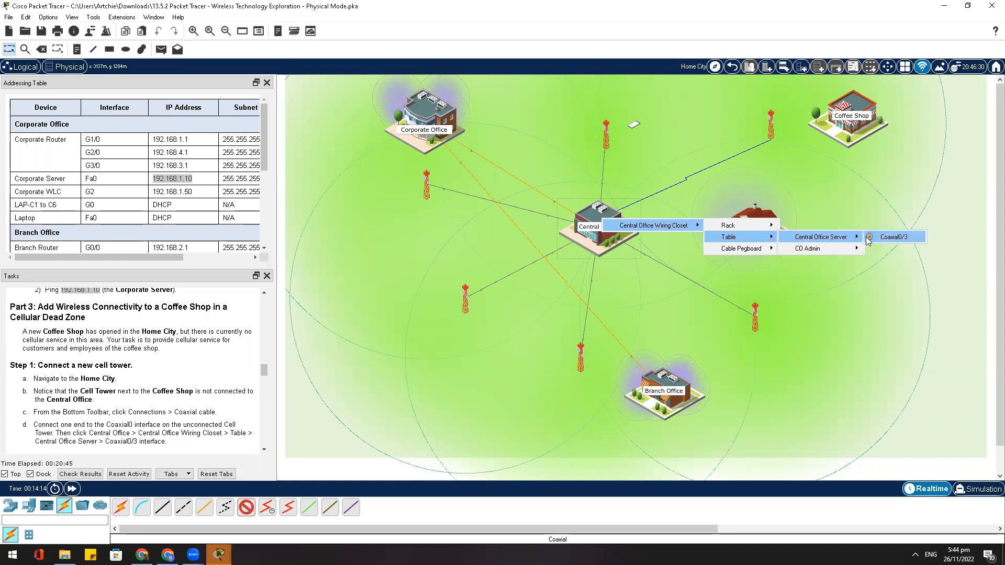
click(882, 239)
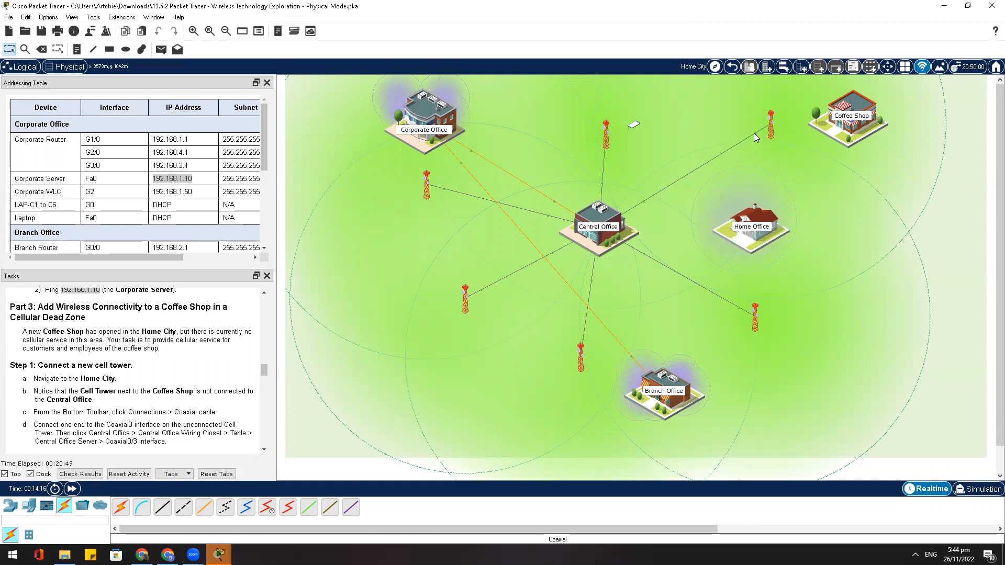
mouse_move(754, 134)
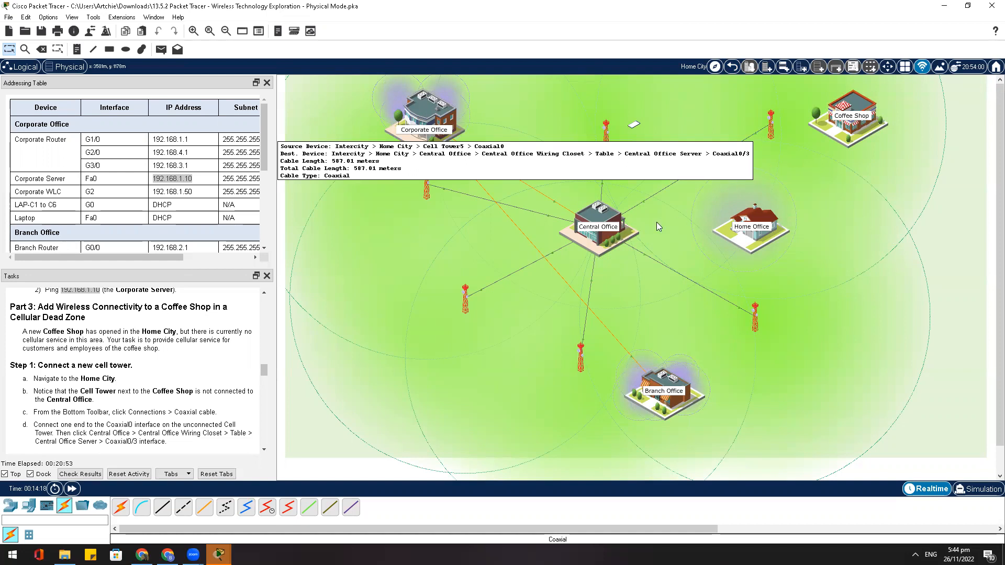
Read the Step 2 instructions for tethering a laptop to the smartphone
scroll(178, 387, down, 1)
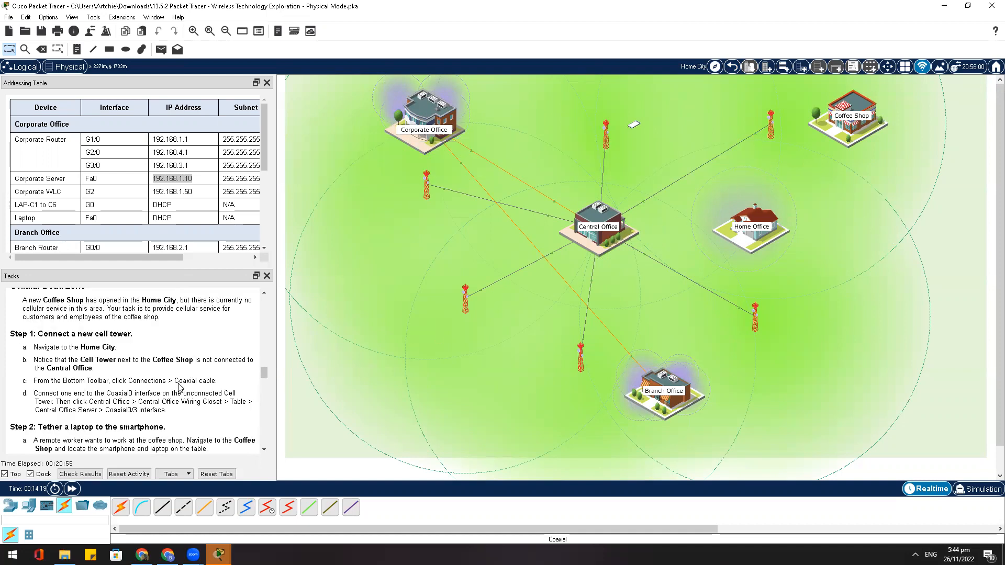
scroll(179, 387, down, 1)
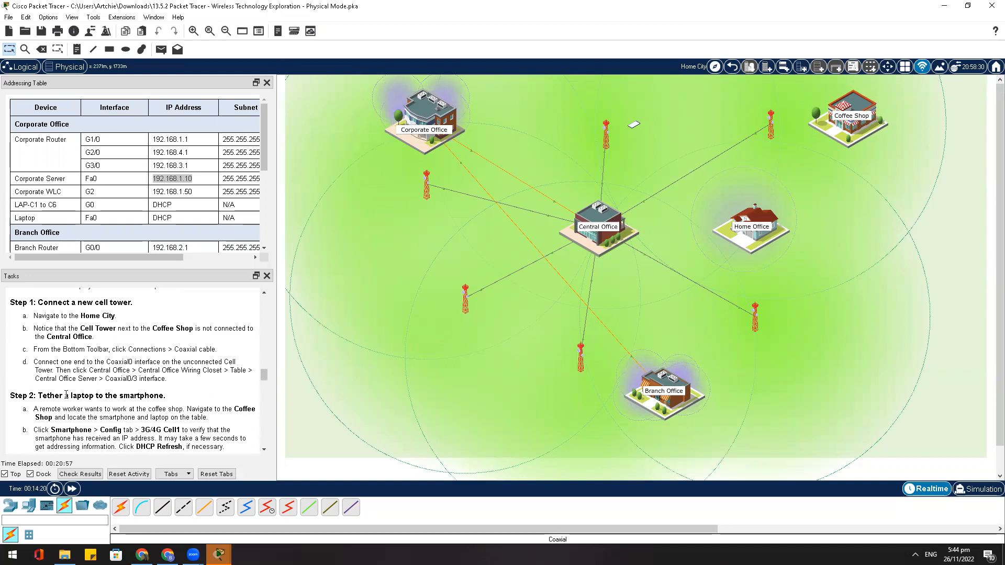
scroll(73, 390, down, 1)
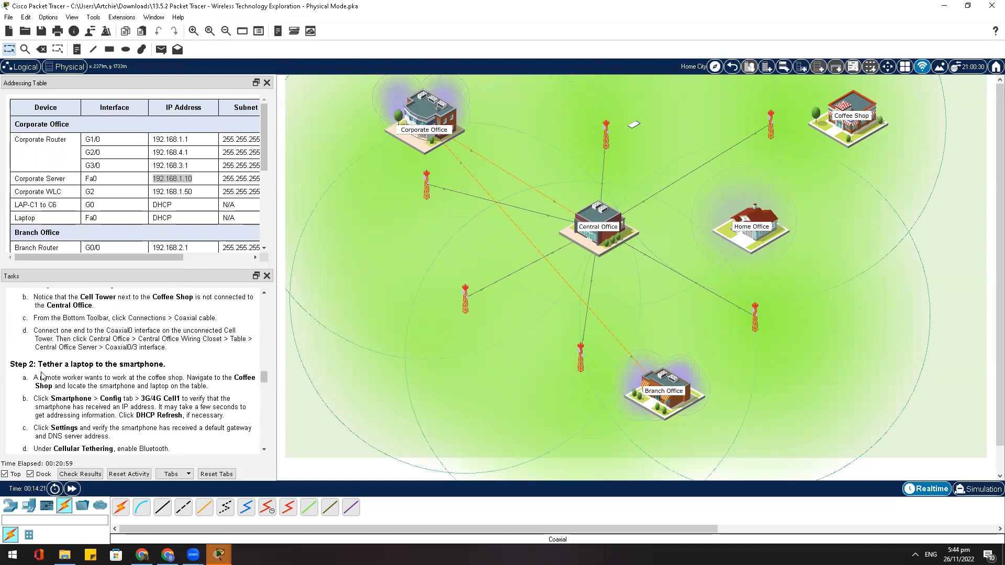
scroll(54, 366, down, 1)
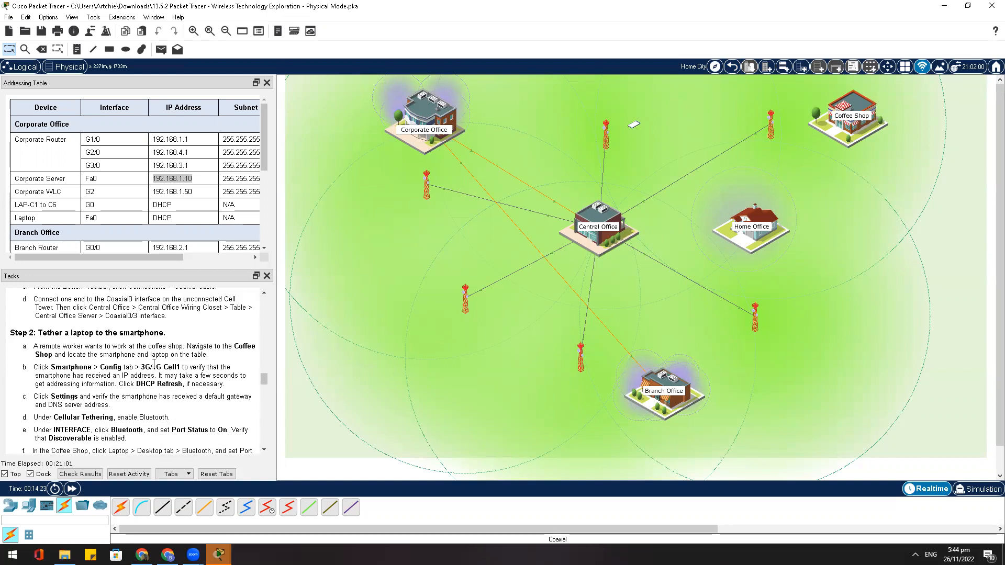
drag(83, 347, 249, 356)
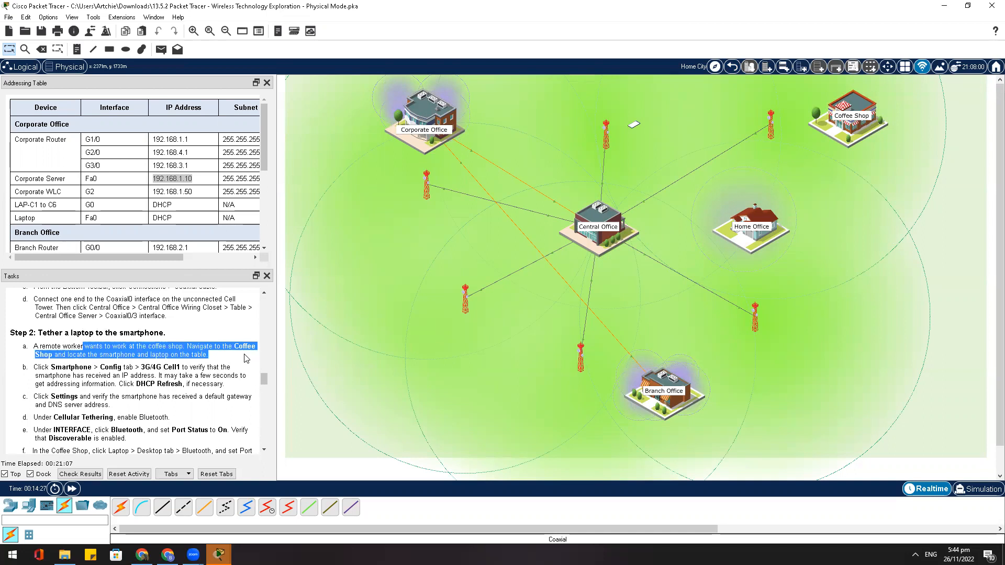
click(245, 355)
Enter the Coffee Shop and locate the smartphone and laptop on its table
drag(839, 118, 842, 115)
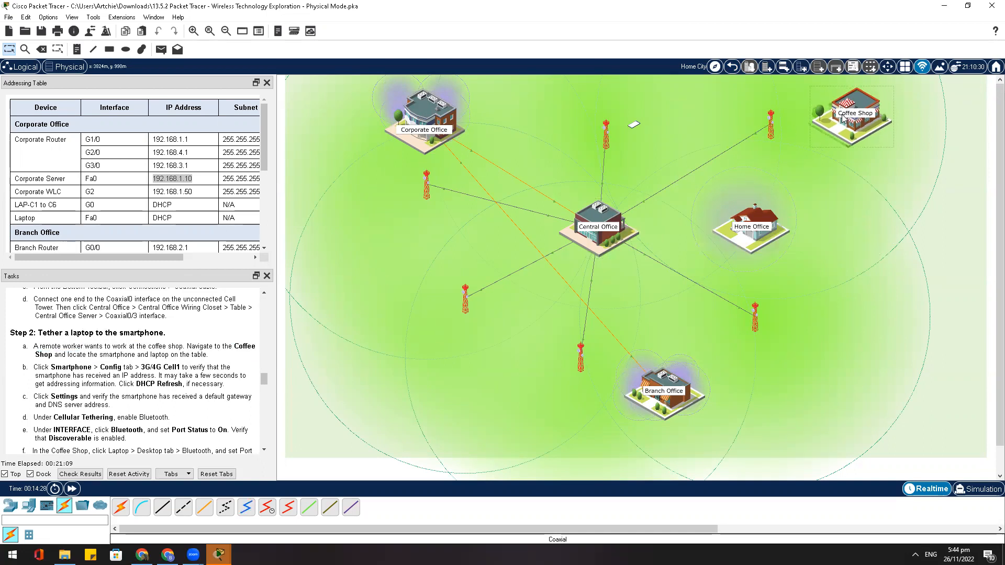
double_click(844, 117)
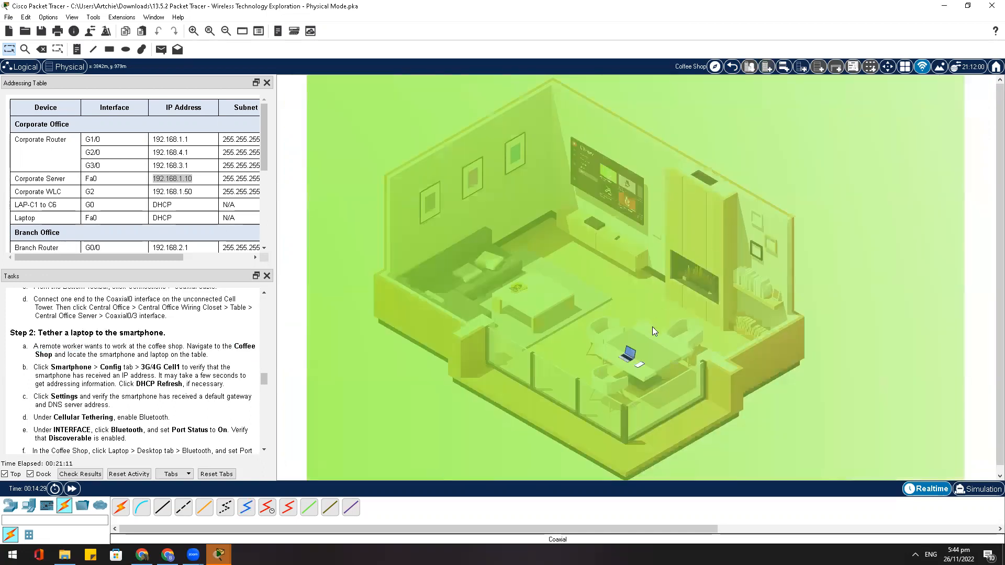
scroll(645, 340, up, 1)
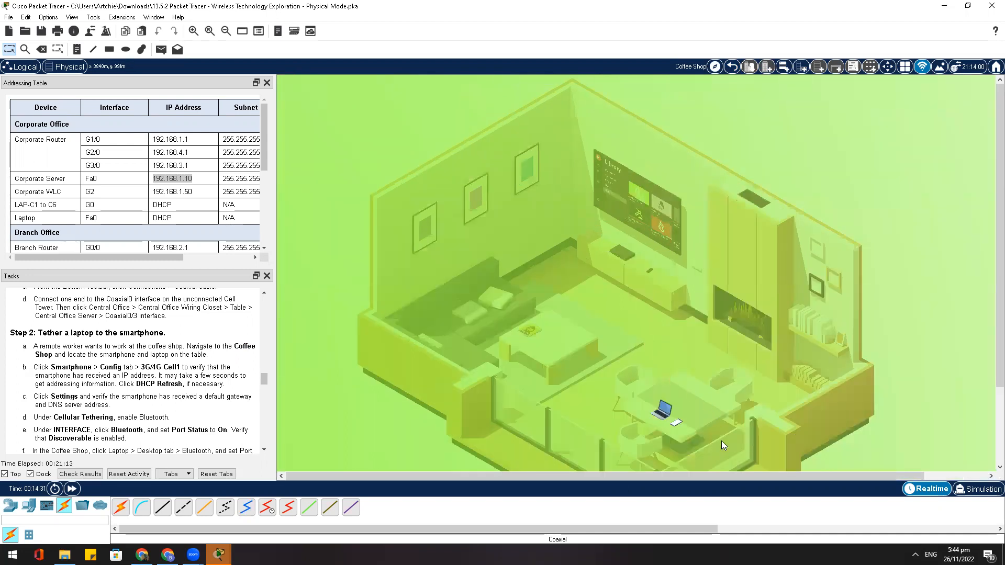
drag(732, 475, 785, 467)
scroll(707, 367, down, 1)
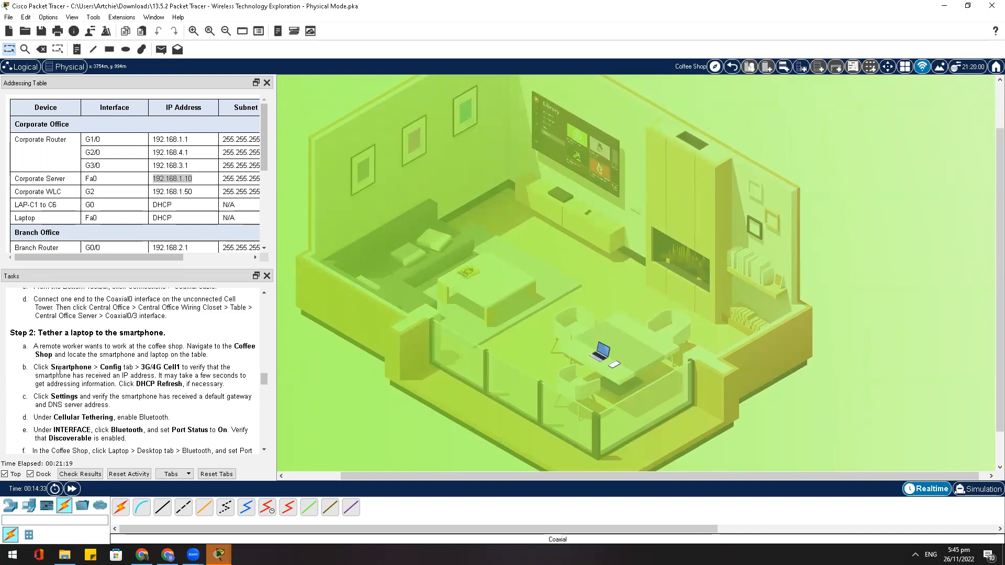
Open the Coffee Shop smartphone's 3G/4G Cell1 configuration, check its IP address, and refresh its DHCP addressing
drag(35, 370, 188, 388)
click(614, 363)
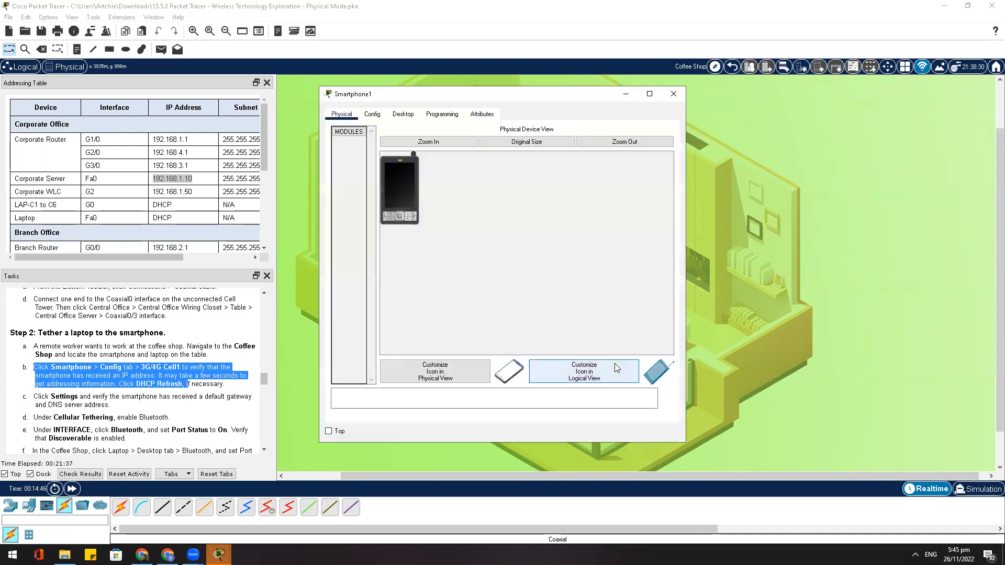
click(372, 114)
click(372, 142)
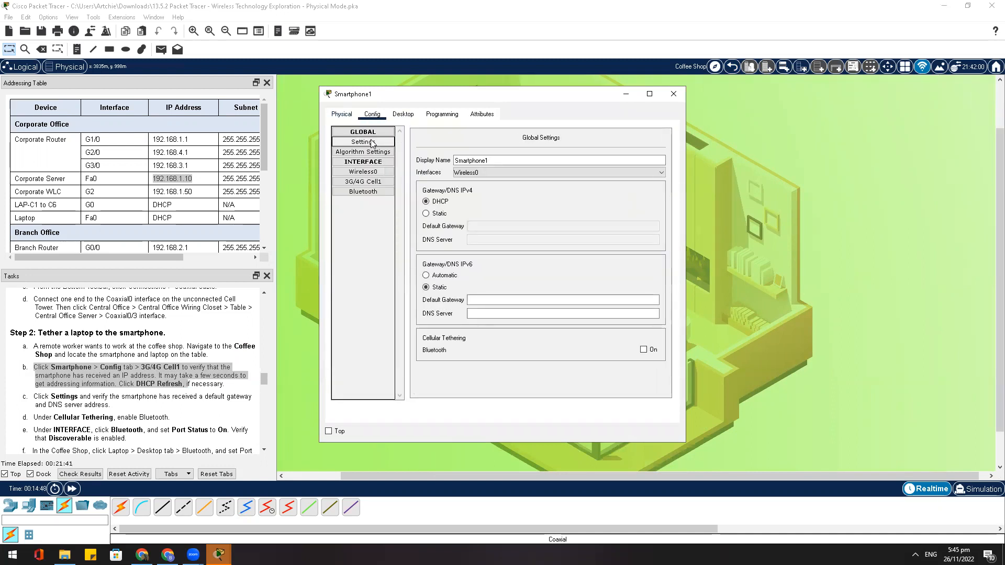
click(378, 183)
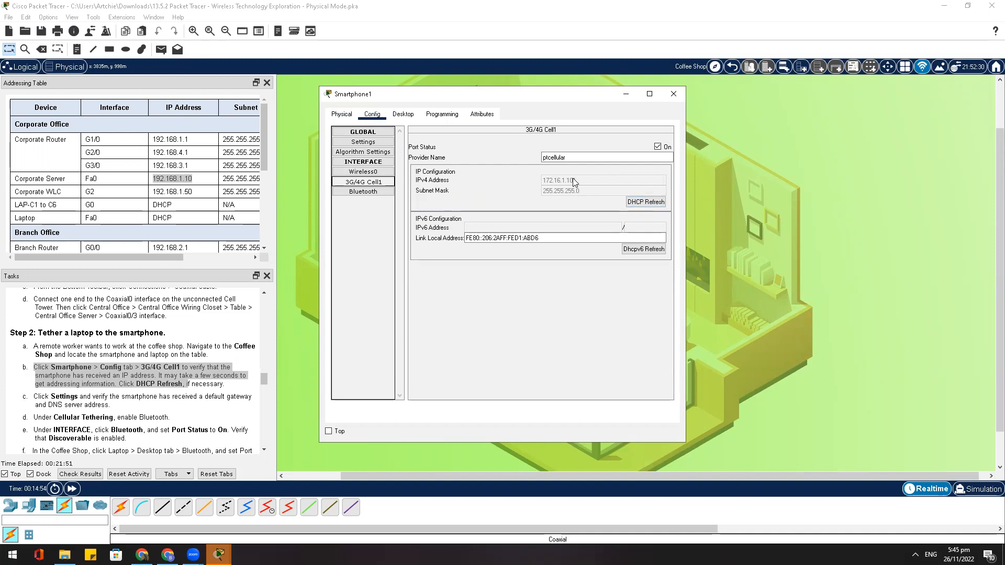
click(643, 202)
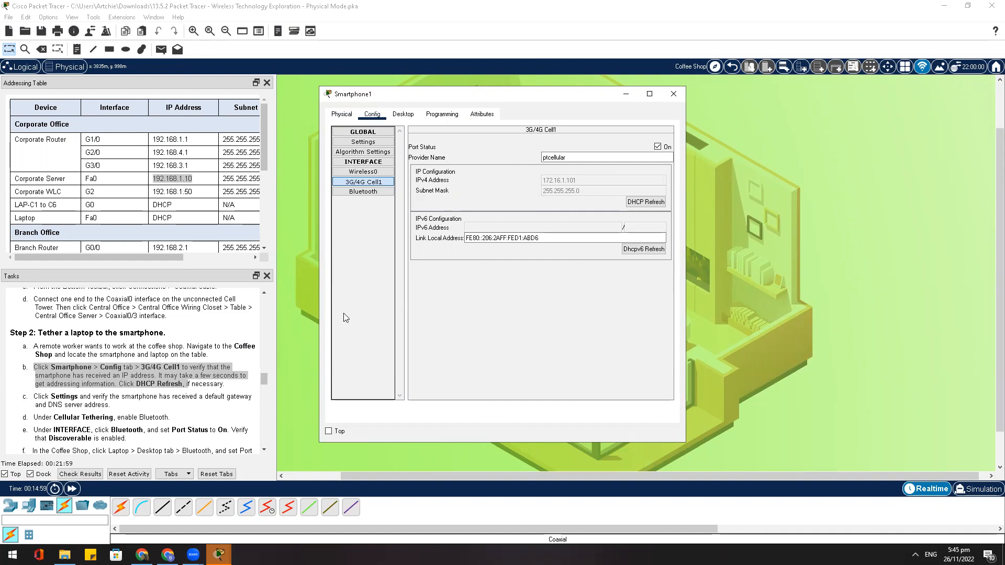
Check the default gateway and DNS server in the smartphone's global settings against the task instructions
scroll(204, 382, down, 1)
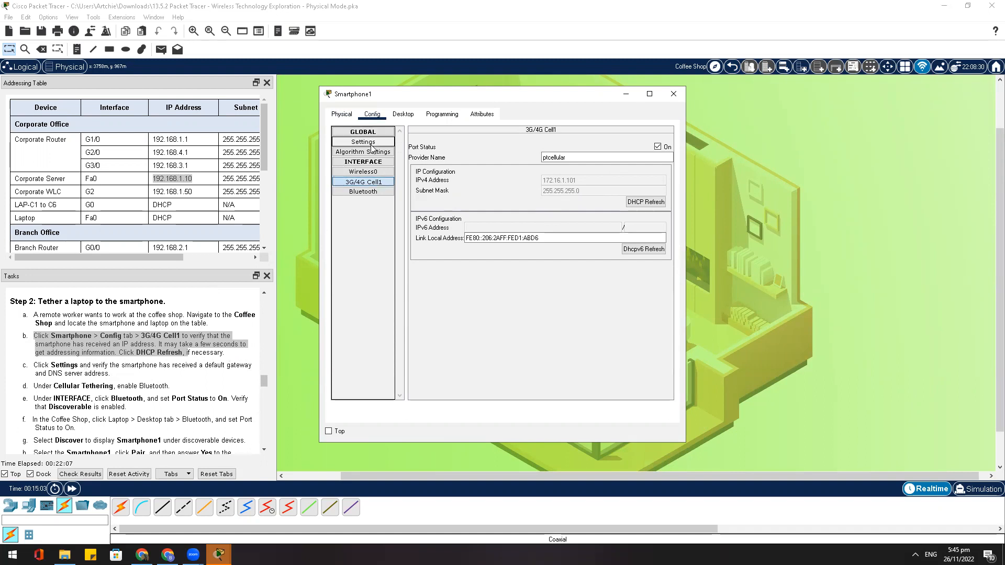
click(372, 145)
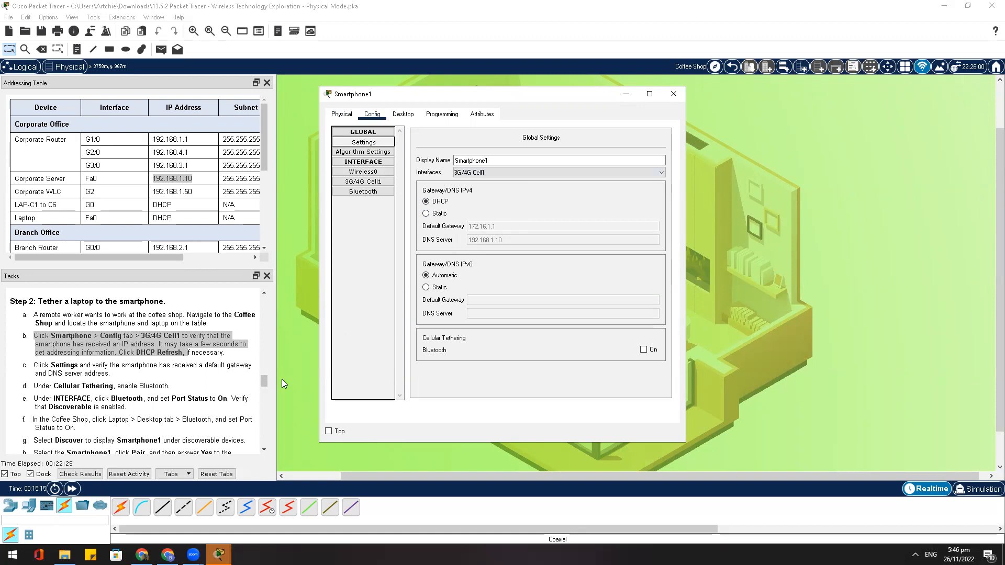
click(206, 378)
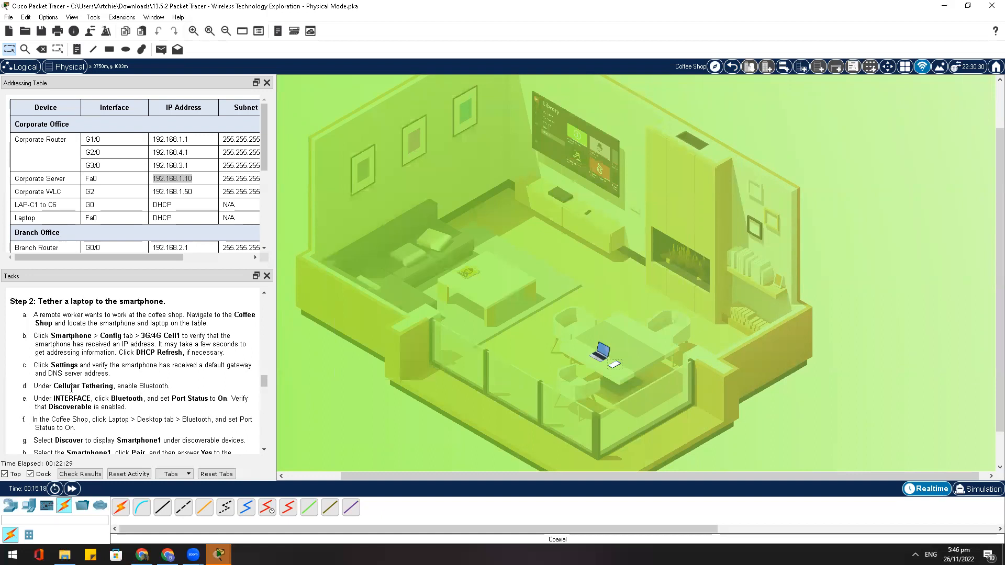
Reopen the smartphone's global settings and enable Bluetooth under Cellular Tethering
click(611, 364)
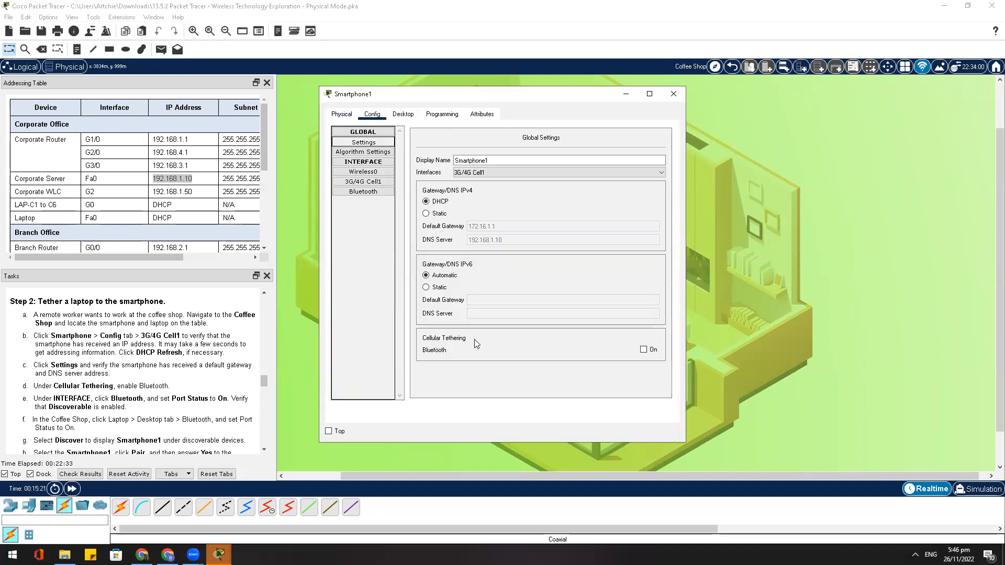
click(644, 350)
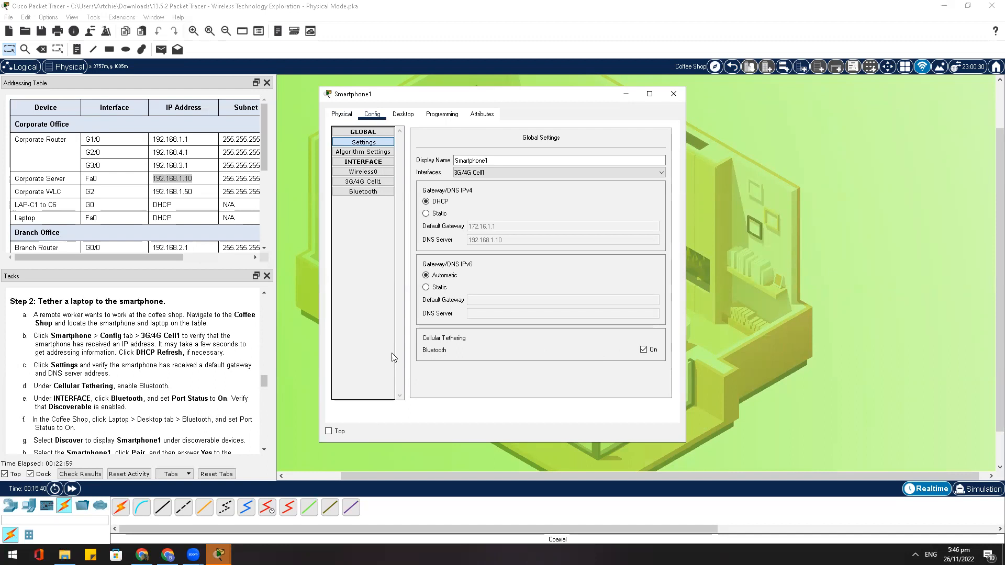
click(609, 49)
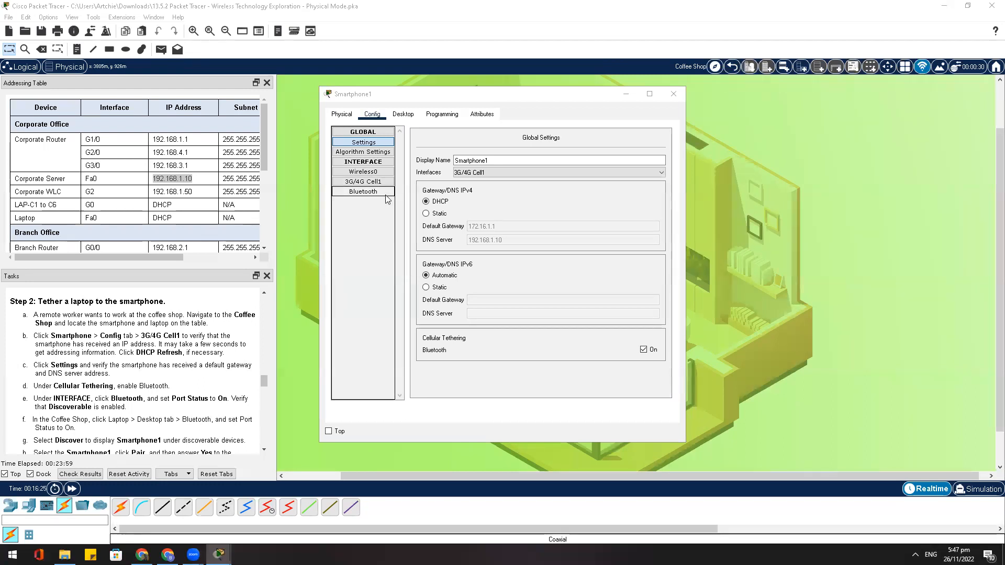
Set the smartphone's Bluetooth interface Port Status to On and check its Discoverable option
click(386, 195)
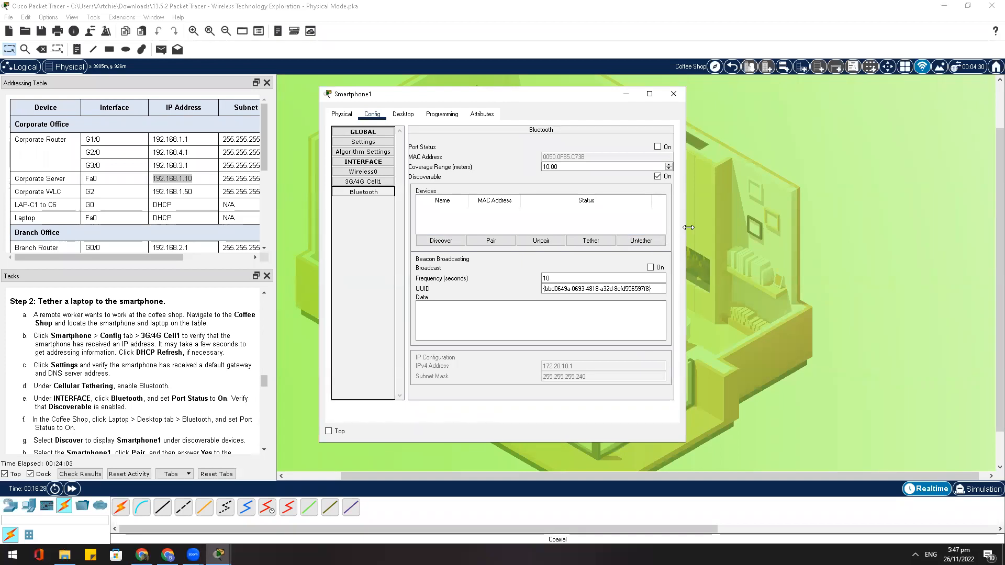
drag(689, 228, 842, 227)
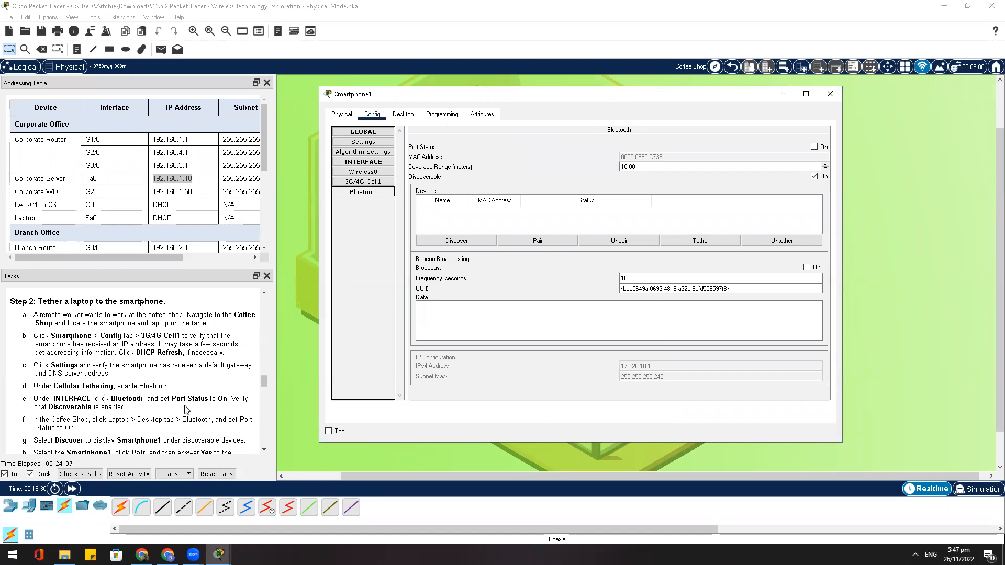
click(814, 147)
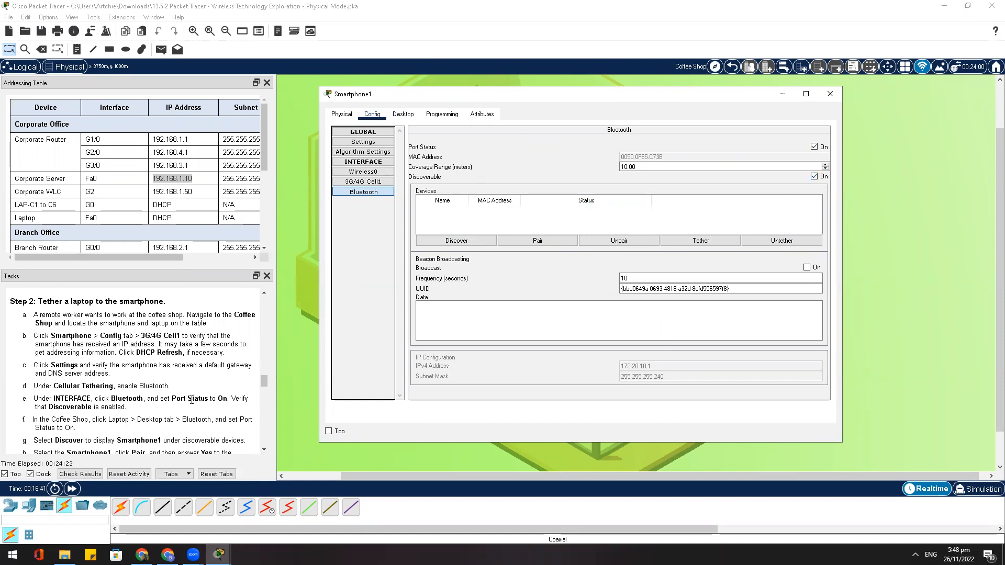
Open the Coffee Shop laptop's Bluetooth configuration and set its Port Status to On
scroll(191, 400, down, 1)
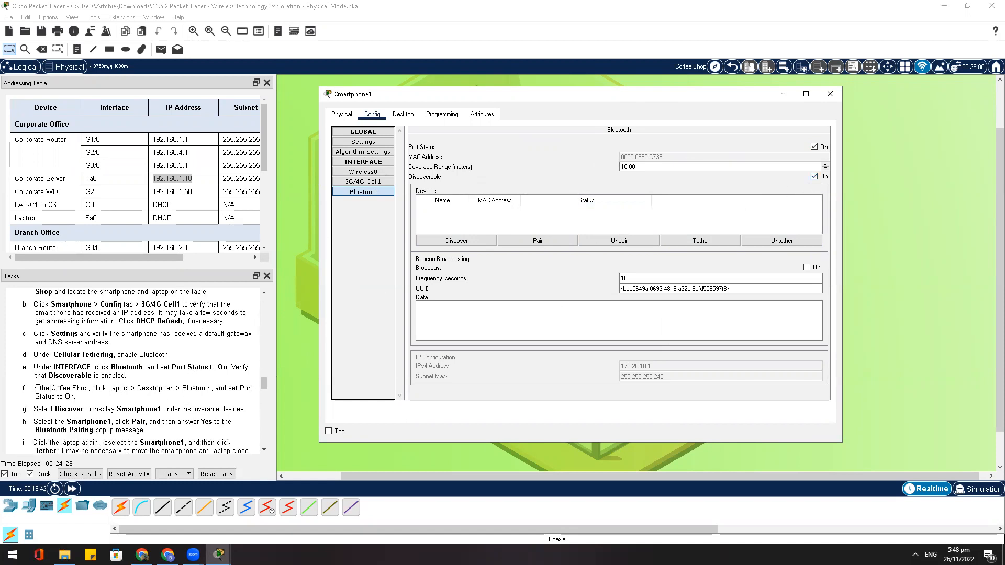
drag(37, 388, 209, 403)
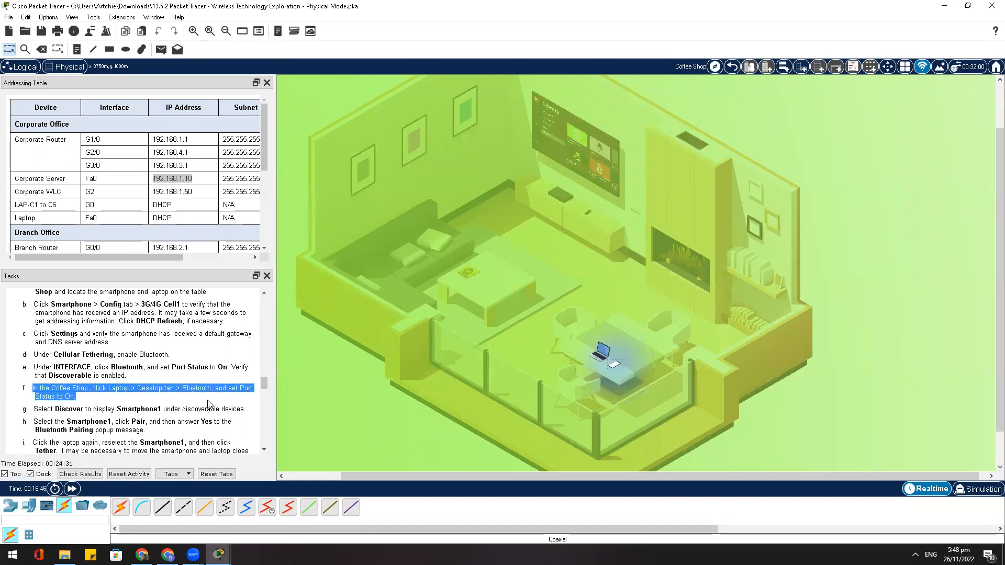
click(602, 351)
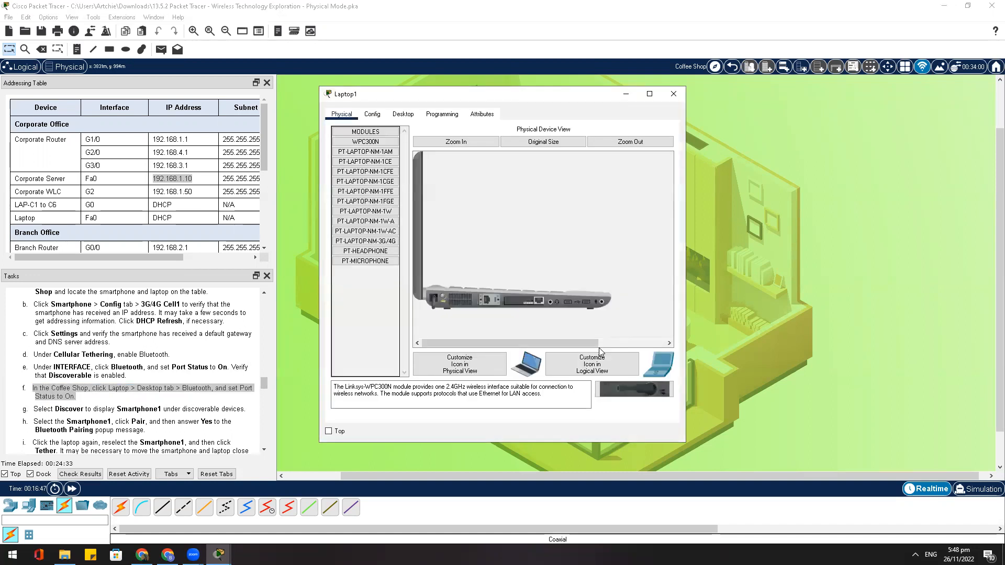
click(409, 115)
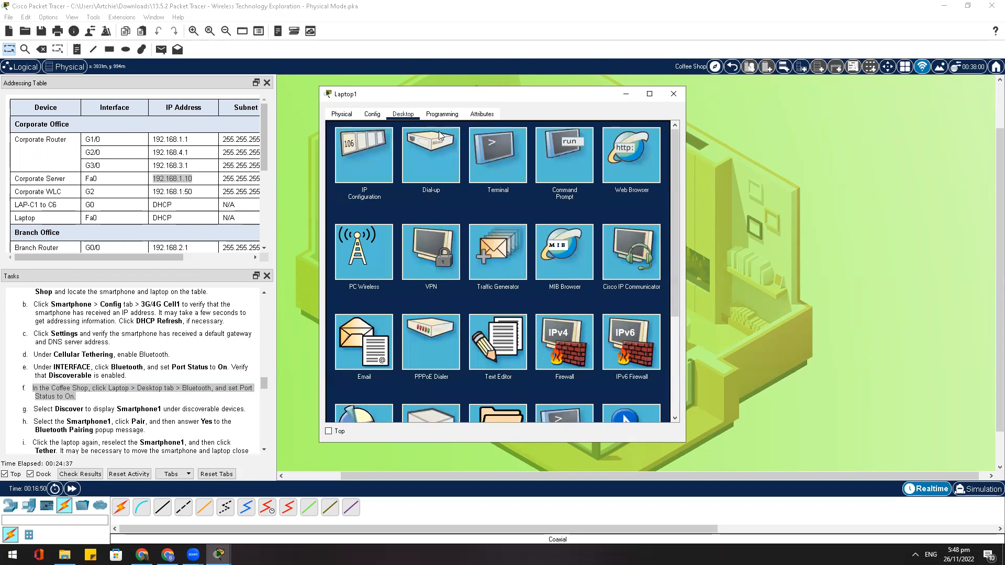
scroll(474, 293, down, 3)
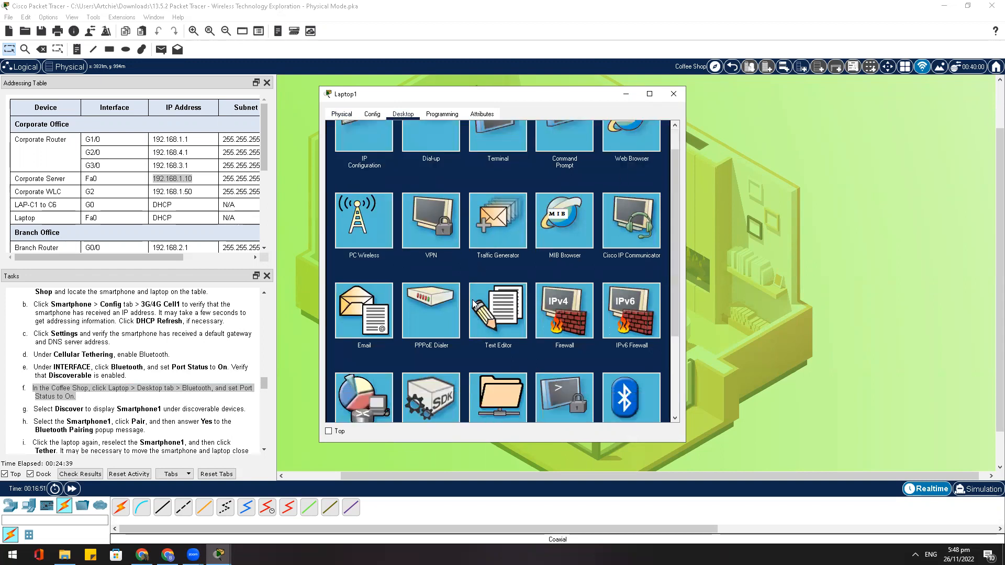
click(628, 356)
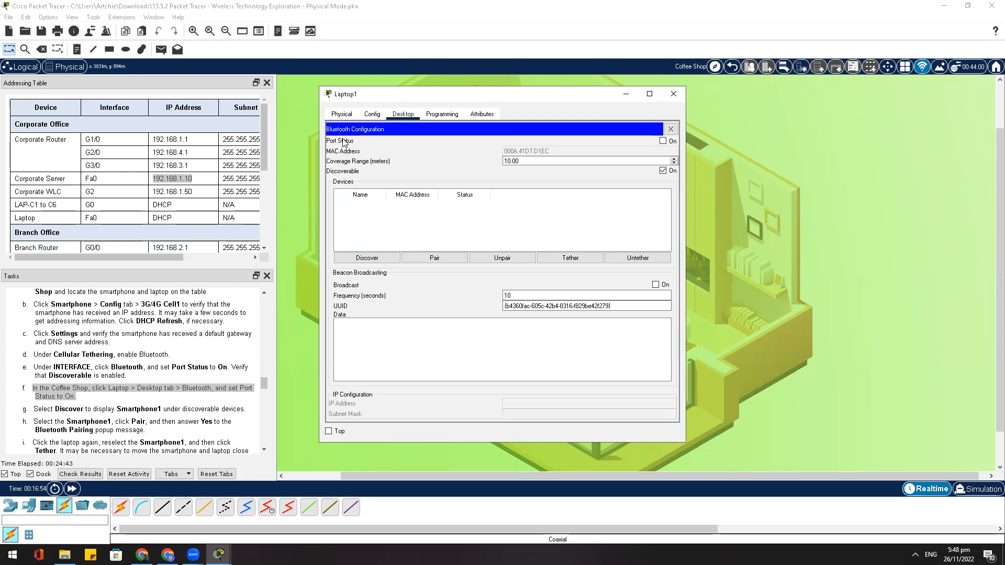
click(663, 141)
Discover nearby Bluetooth devices from the Coffee Shop laptop, following task step g
scroll(209, 420, down, 1)
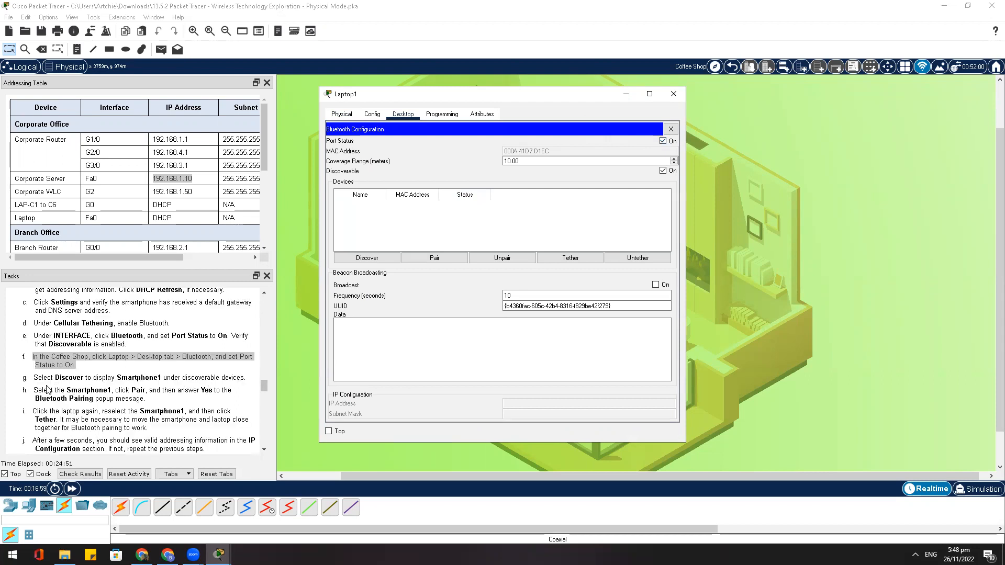
drag(35, 377, 474, 375)
click(602, 355)
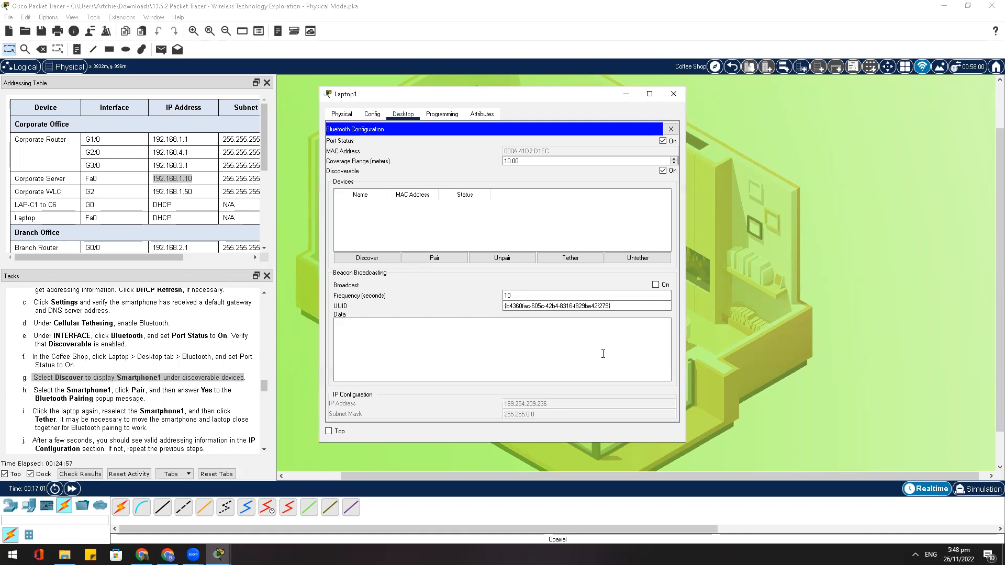
click(368, 260)
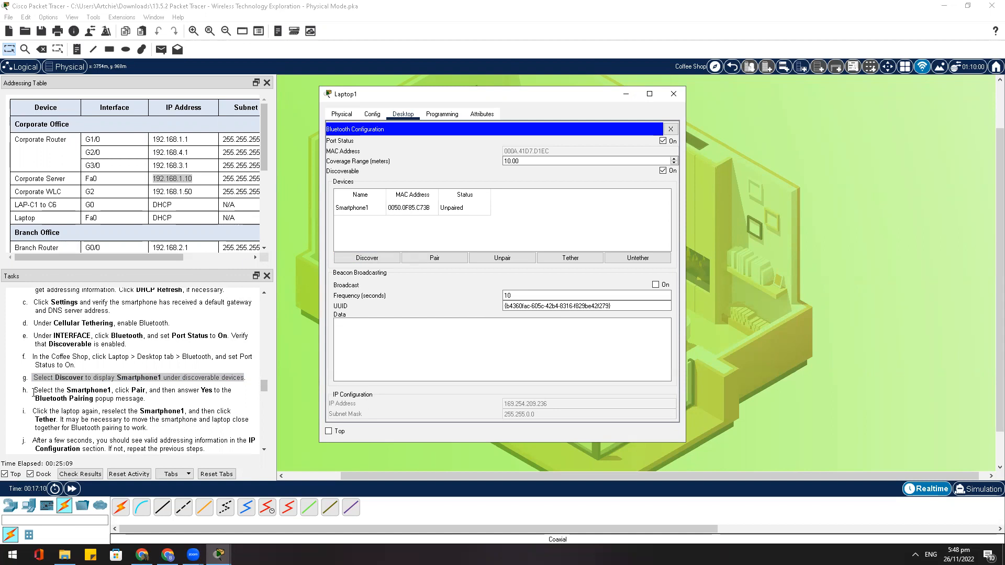
Discover Laptop1 from the smartphone's Bluetooth interface, pair with it, and accept the pairing request
drag(32, 391, 176, 400)
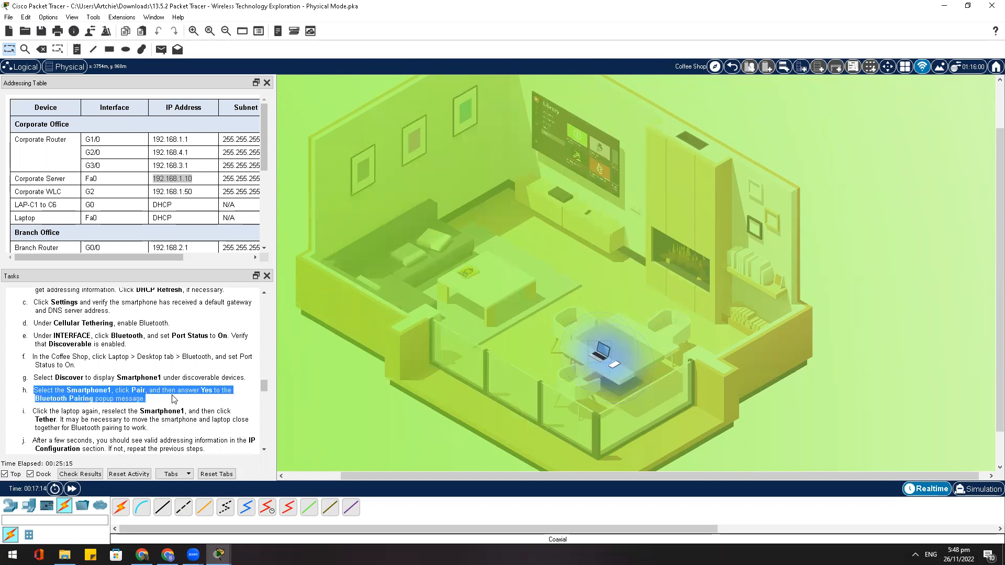
click(615, 365)
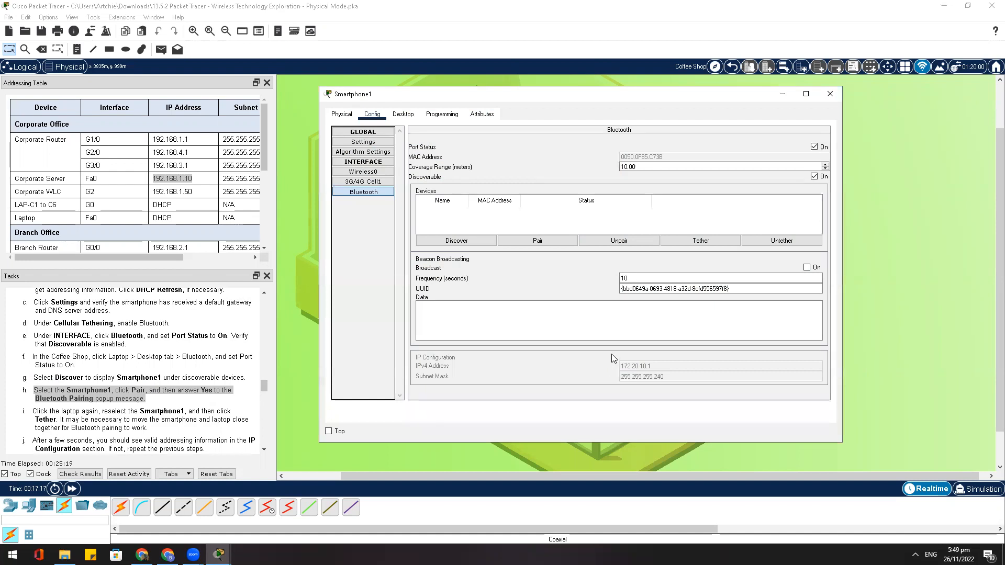
click(537, 241)
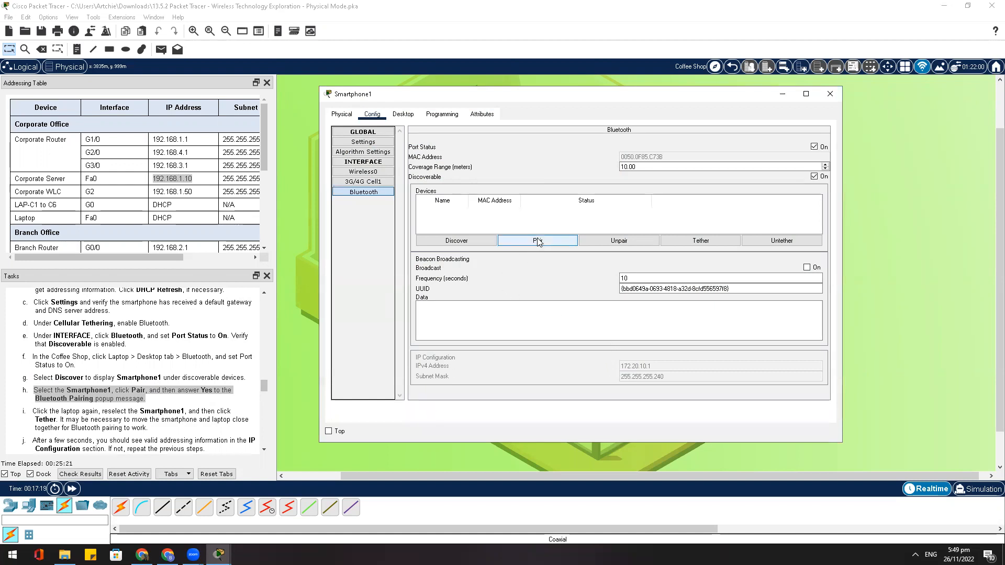
click(476, 240)
click(524, 217)
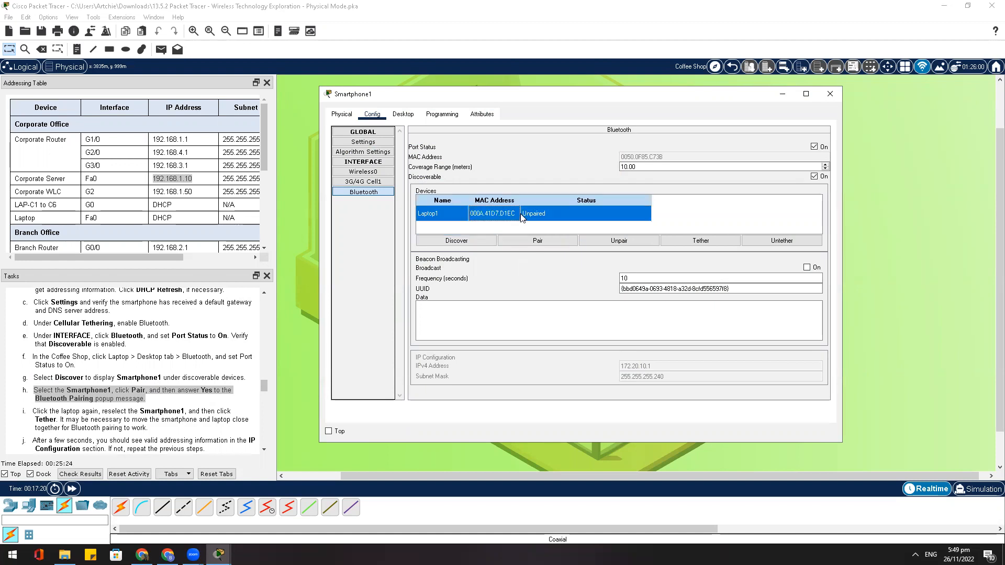
click(540, 243)
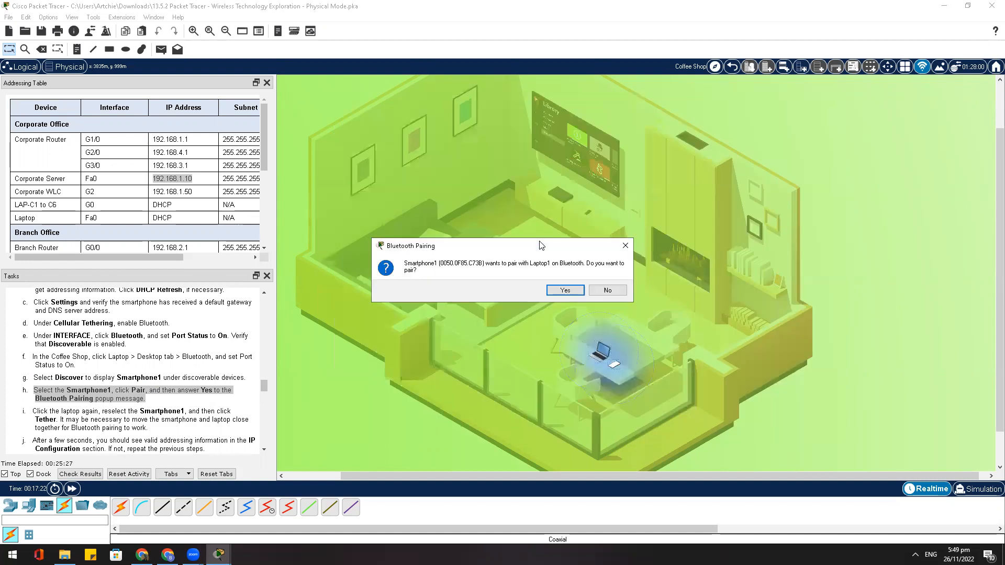
click(565, 291)
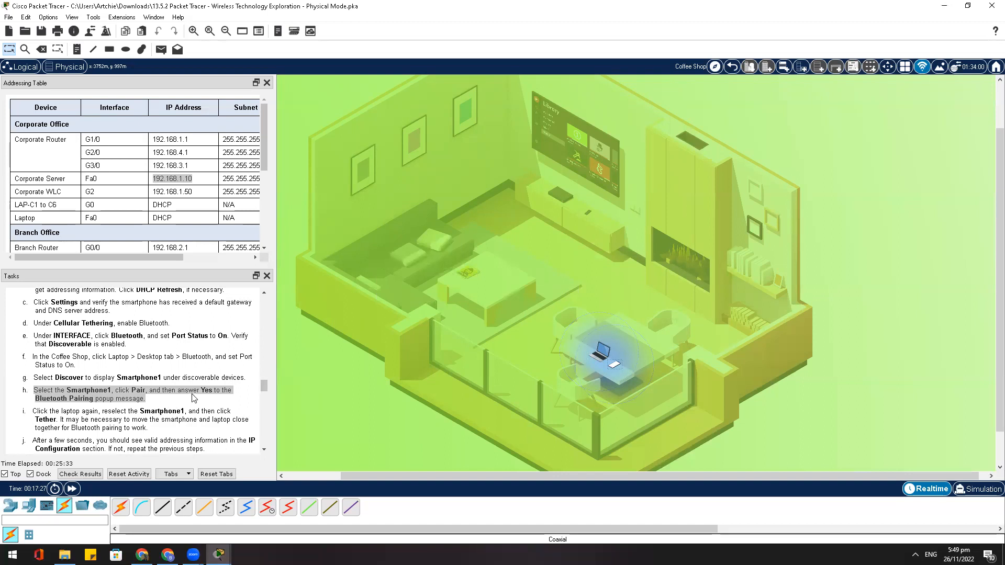
Reopen the laptop's Bluetooth configuration, select Smartphone1 in the device list, and tether the laptop to it
drag(35, 411, 164, 433)
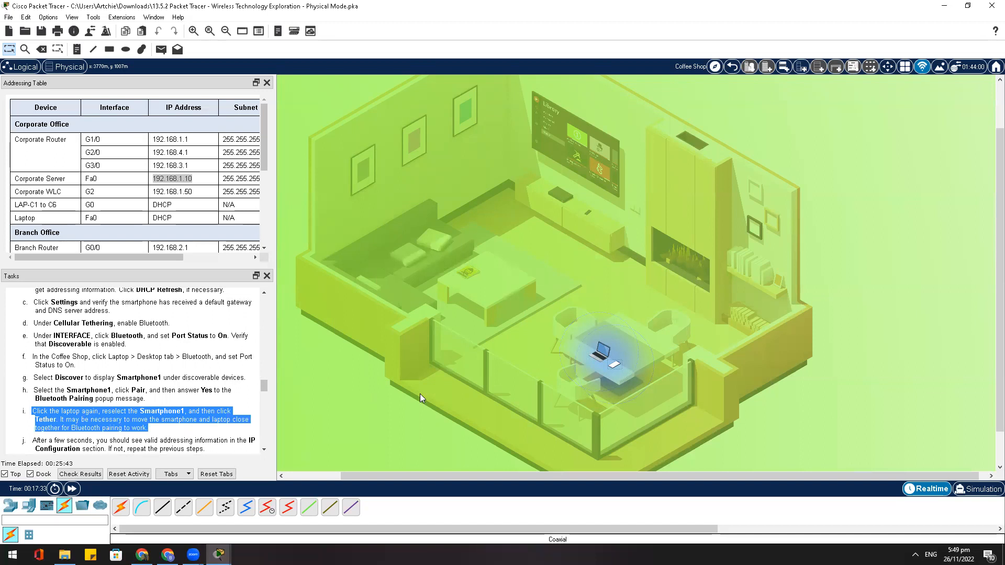
click(597, 352)
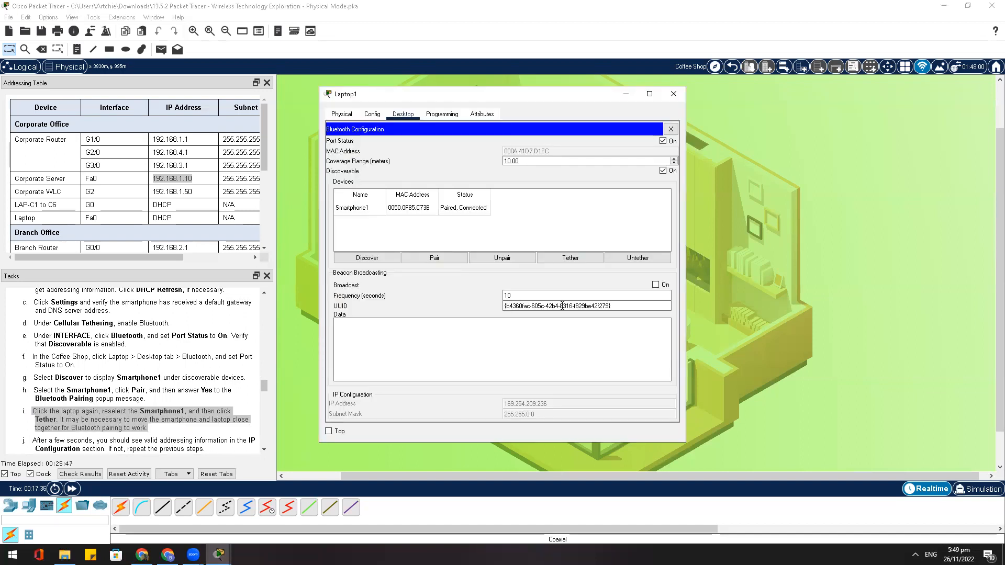
click(571, 261)
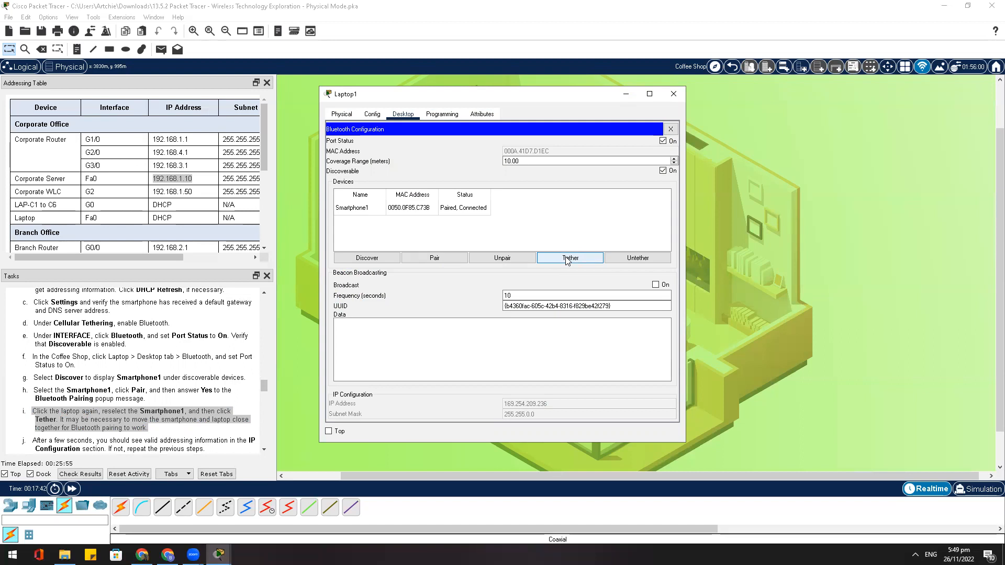
click(366, 209)
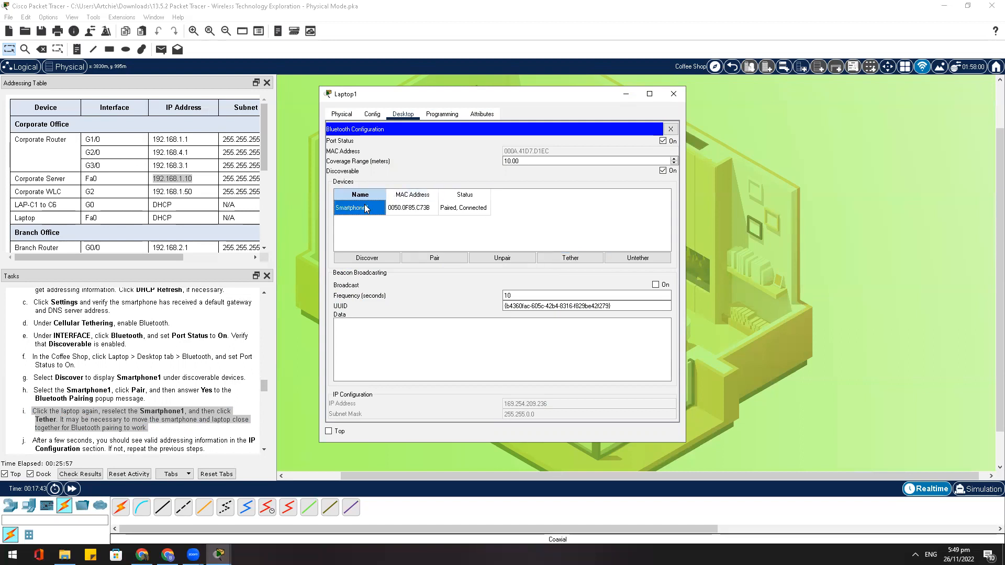
click(405, 211)
click(382, 211)
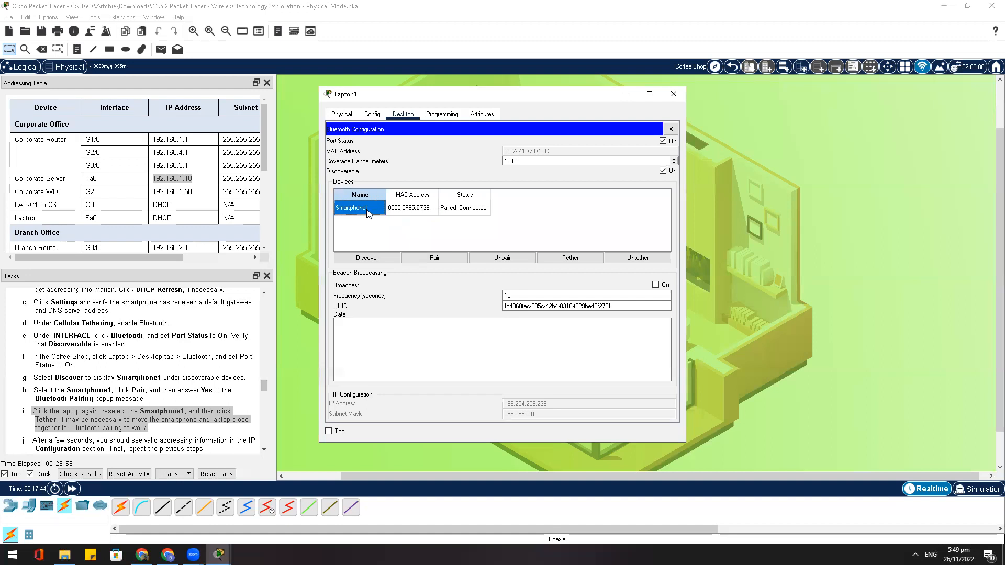
click(568, 264)
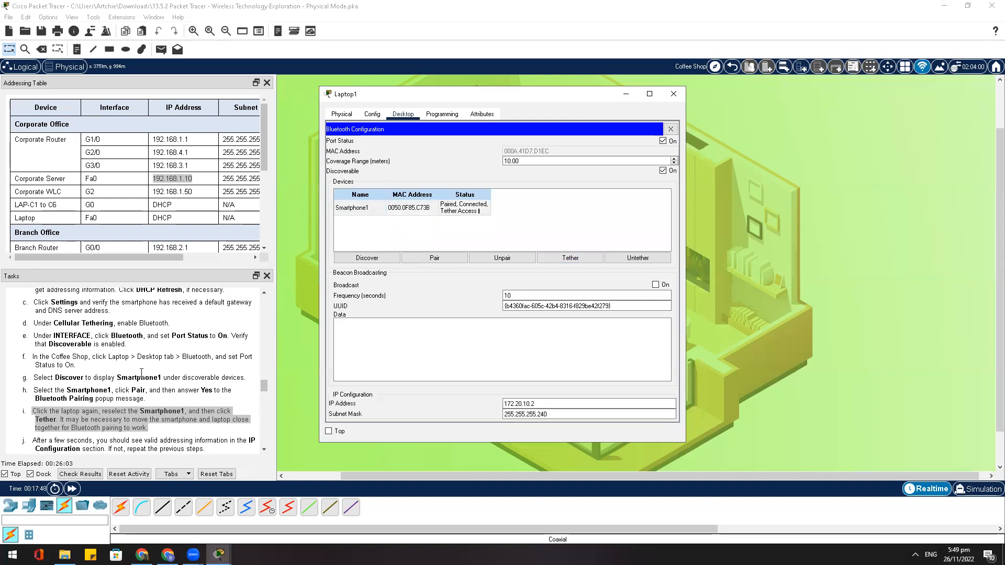
Check the IP address and subnet mask in the laptop's Bluetooth configuration against the task instructions
scroll(141, 372, down, 1)
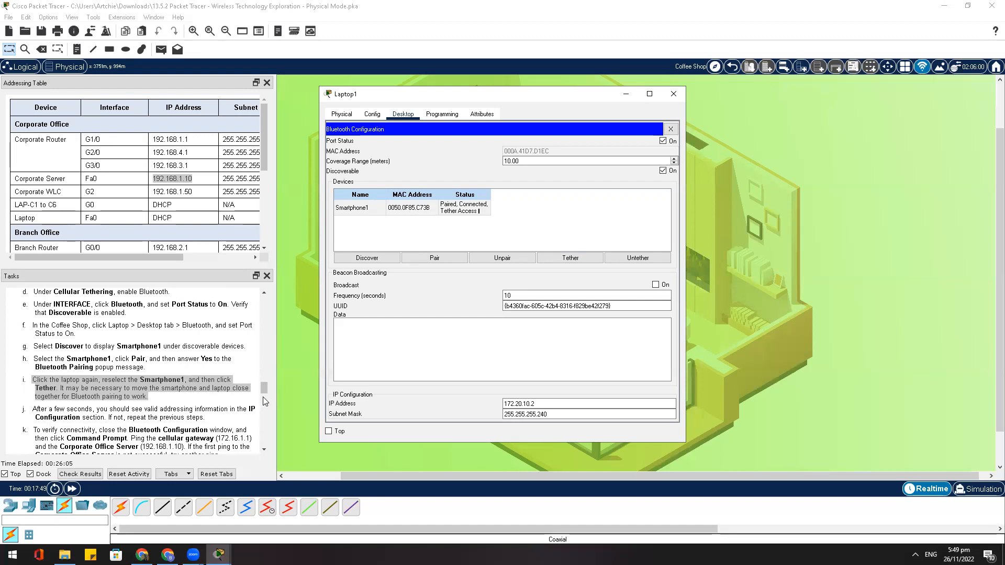
click(263, 449)
click(264, 449)
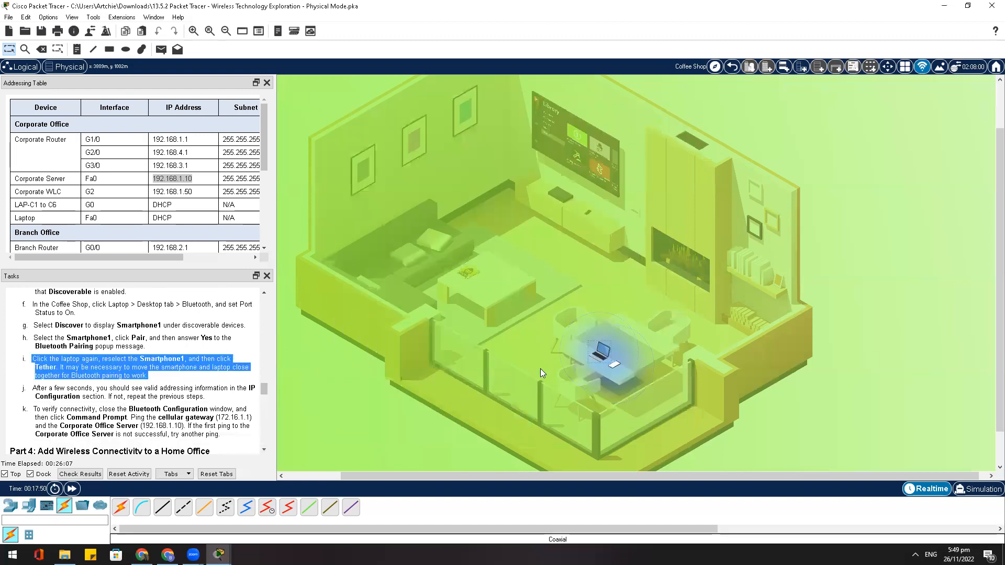
click(601, 359)
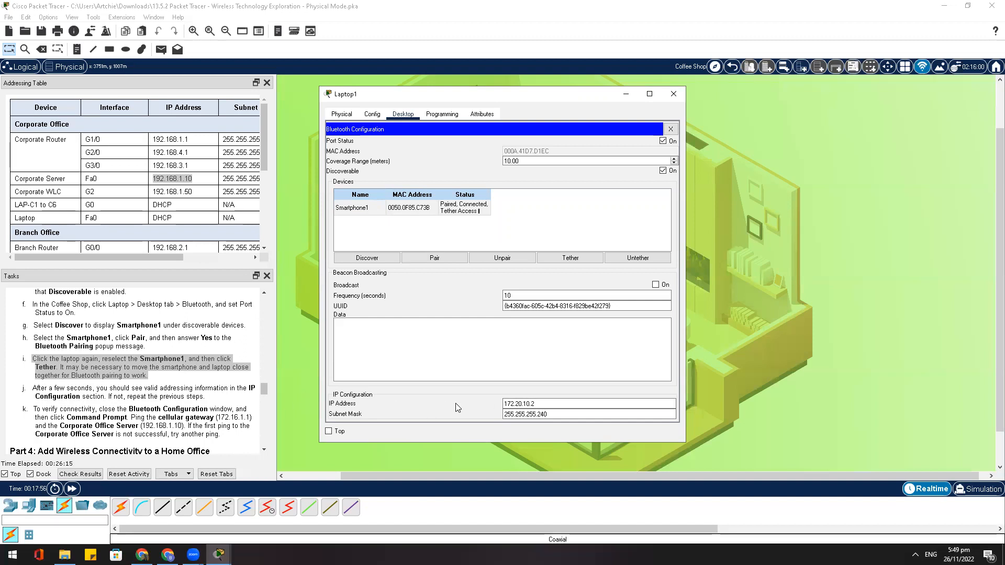
drag(503, 404, 550, 414)
Close the laptop's Bluetooth configuration and open its Command Prompt
drag(34, 409, 237, 410)
click(601, 353)
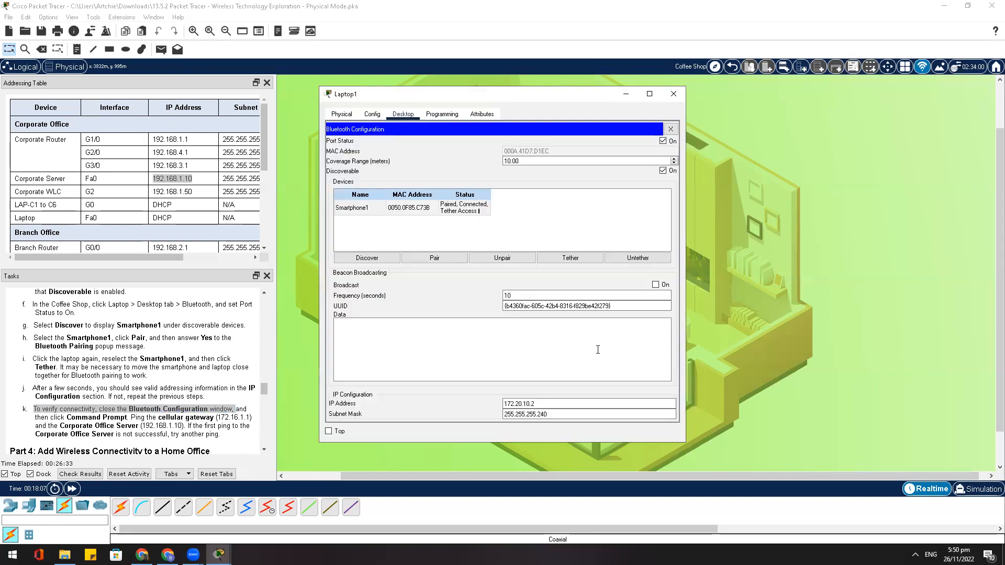
click(670, 129)
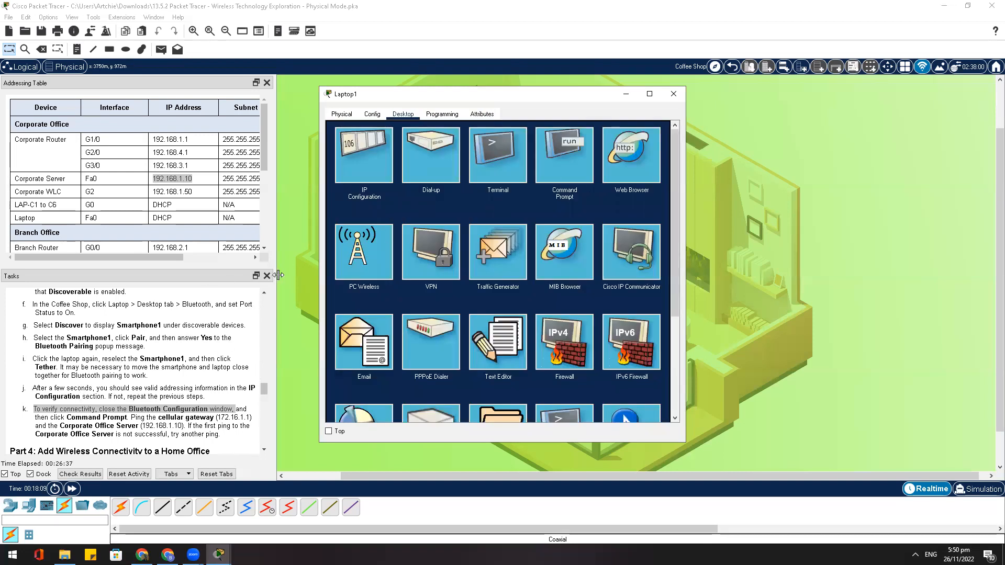
click(561, 160)
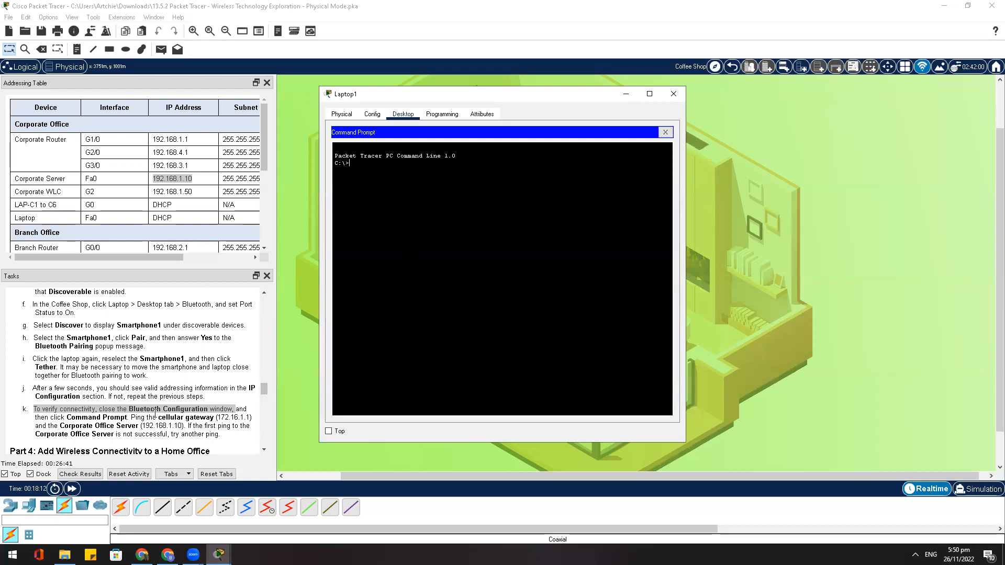
Ping the cellular gateway at 172.16.1.1 from the laptop's Command Prompt and review the replies
click(220, 419)
drag(217, 418, 244, 419)
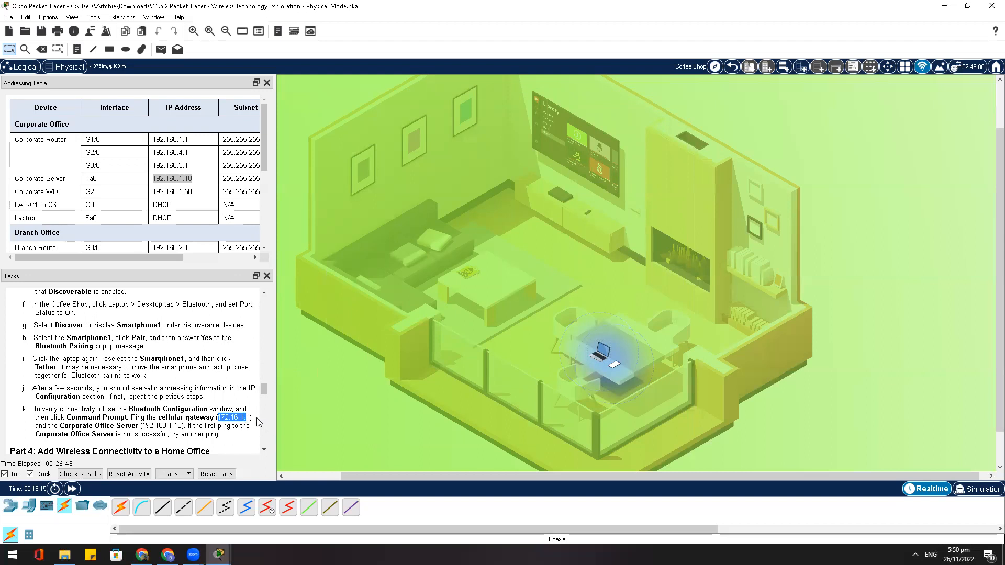
drag(220, 418, 238, 420)
drag(216, 419, 252, 419)
click(609, 346)
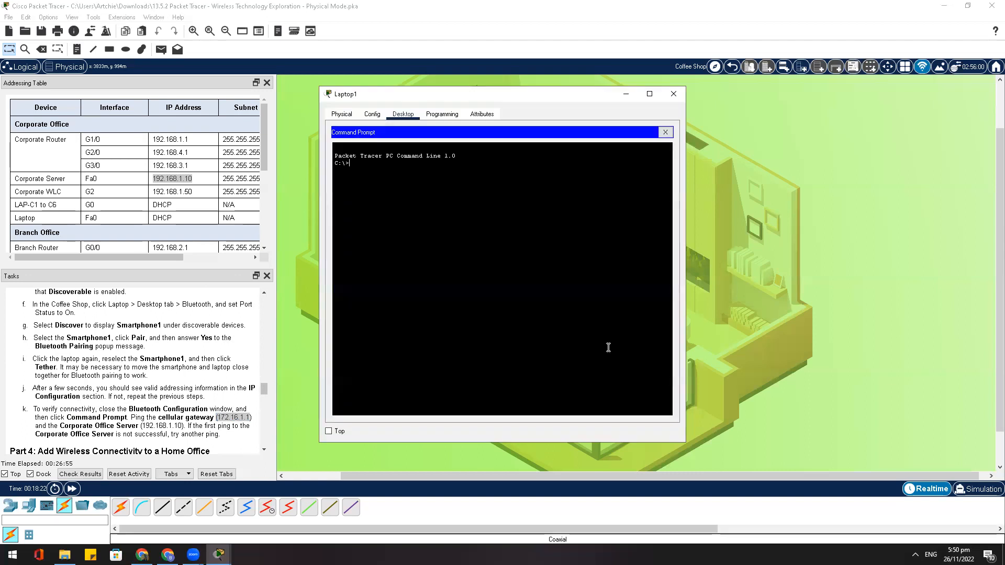
text(ping)
text(172.16.1.1)
key(Return)
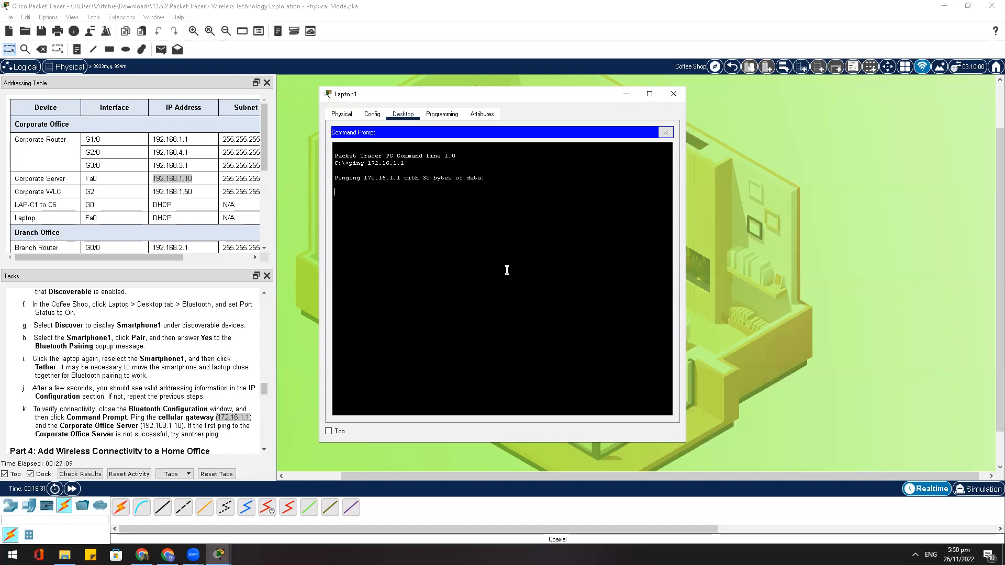
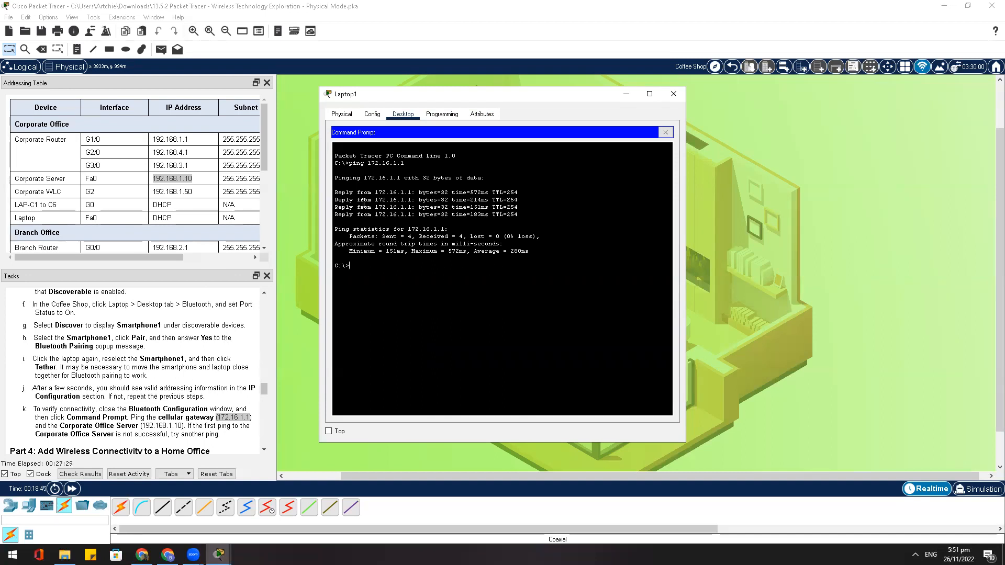
drag(387, 192, 397, 271)
click(396, 272)
Ping the Corporate Office Server at 192.168.1.10 from the laptop and review the replies and statistics
drag(53, 427, 182, 427)
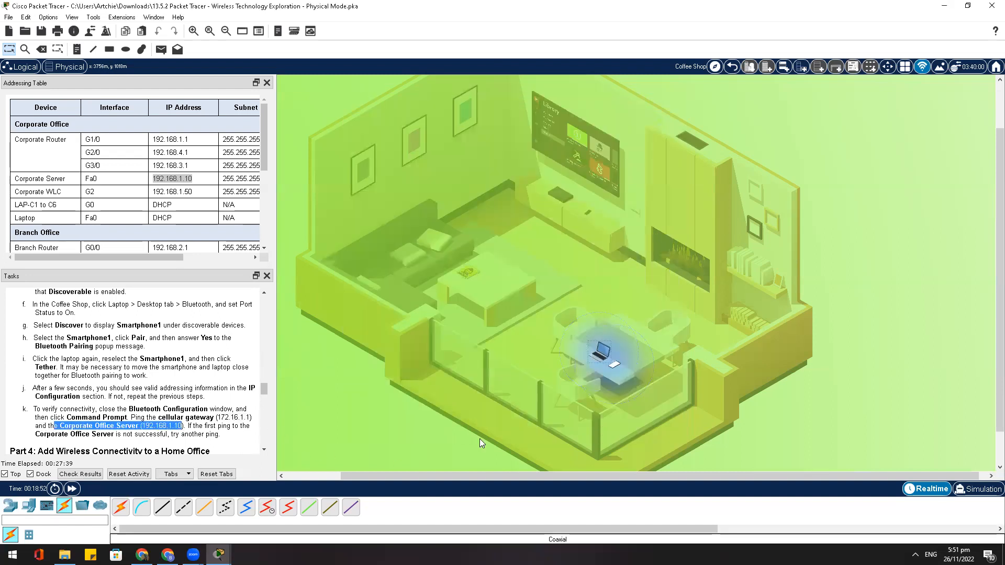
click(602, 356)
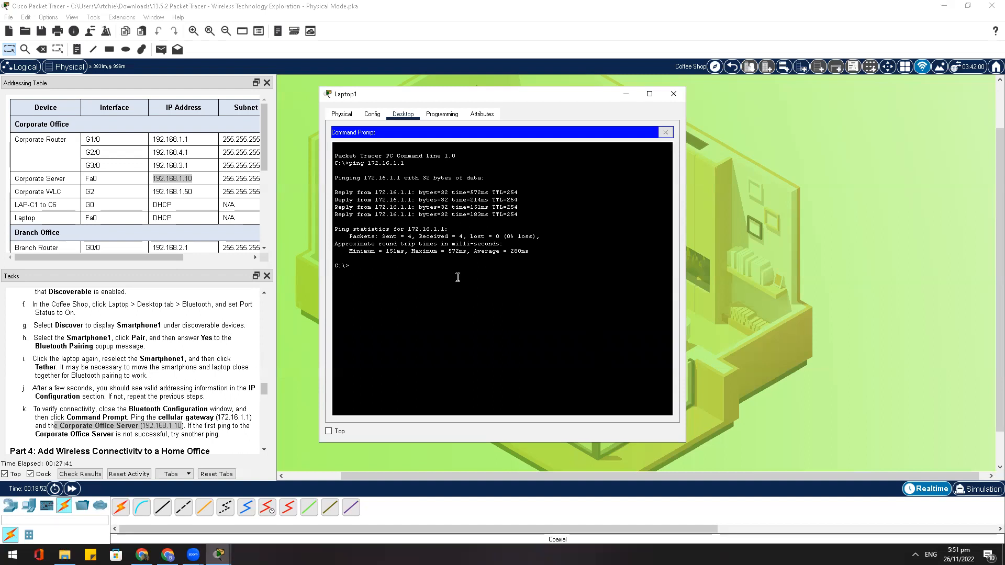
text(ping 192.168.1.10)
key(Return)
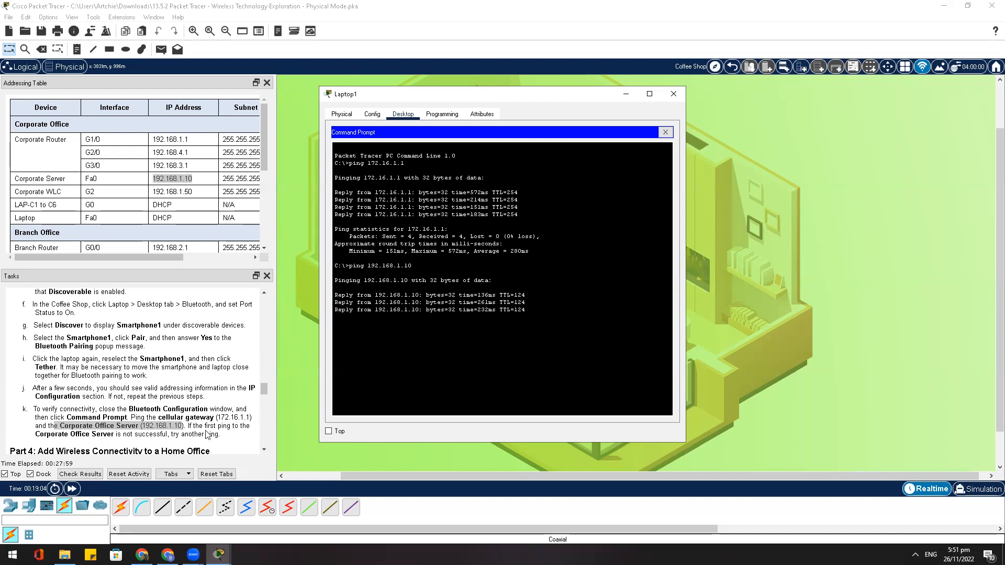
drag(426, 295, 543, 353)
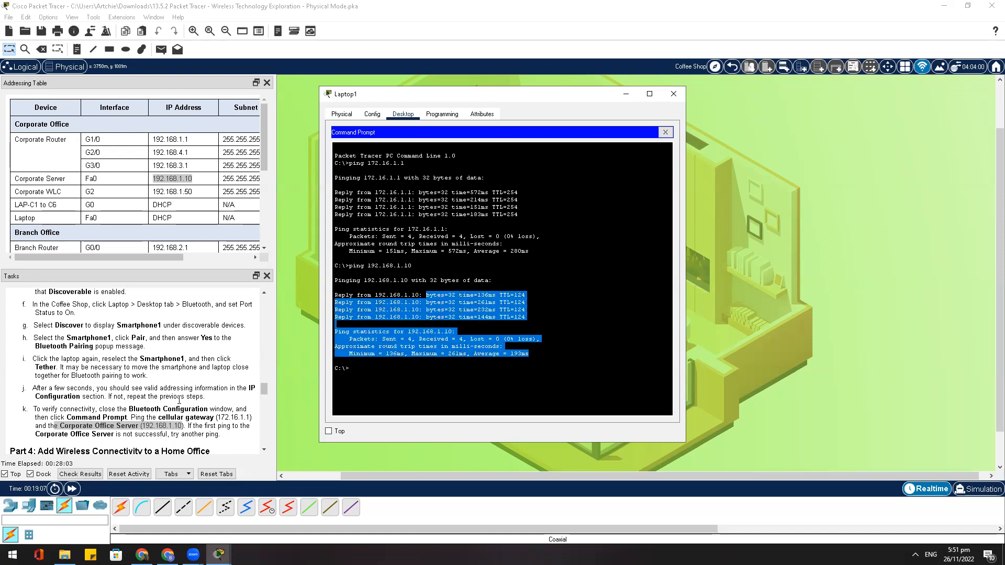
Close the laptop's window and read the Part 4 introduction about adding wireless connectivity to a home office
click(674, 94)
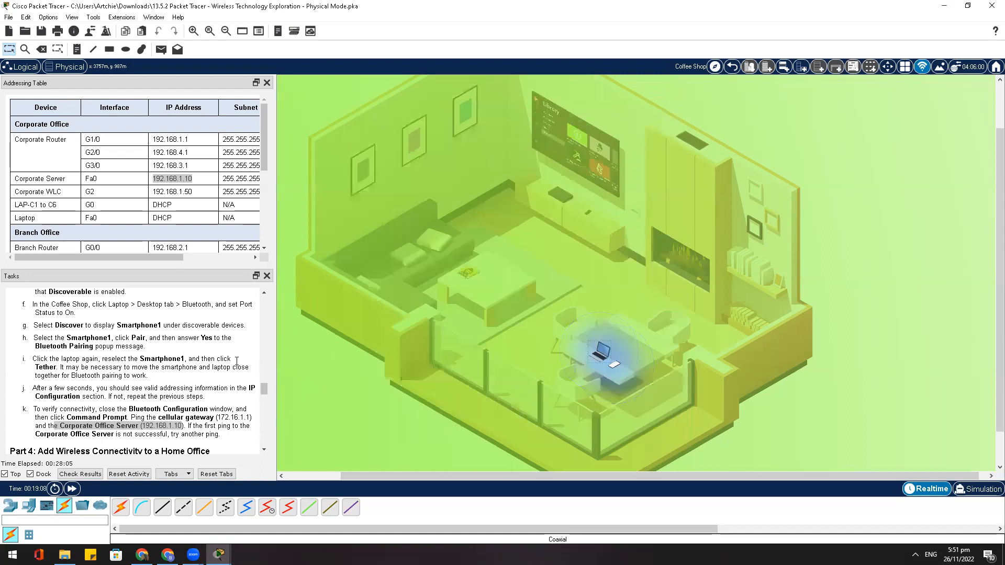
scroll(192, 409, down, 3)
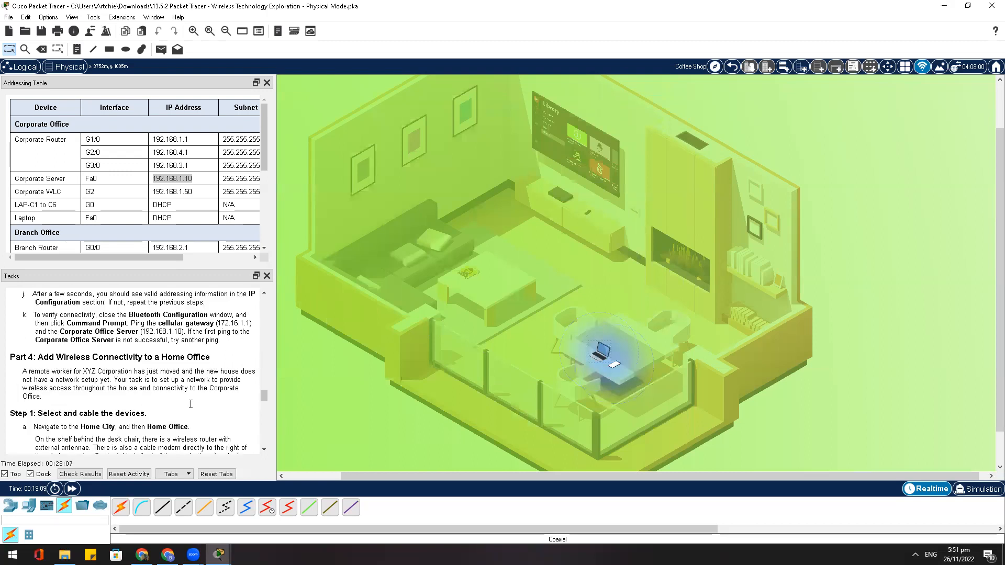
scroll(192, 409, down, 2)
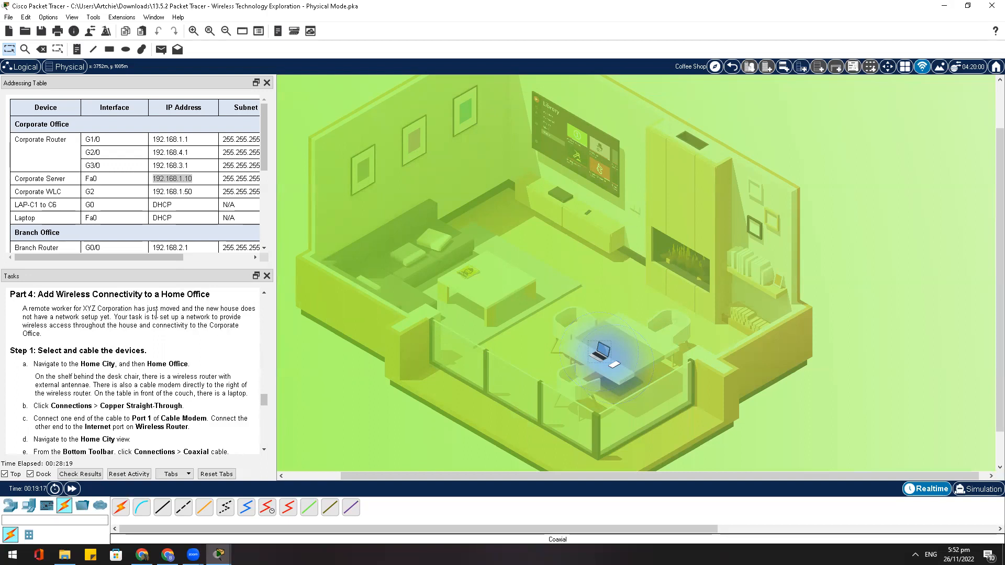
drag(128, 317, 60, 337)
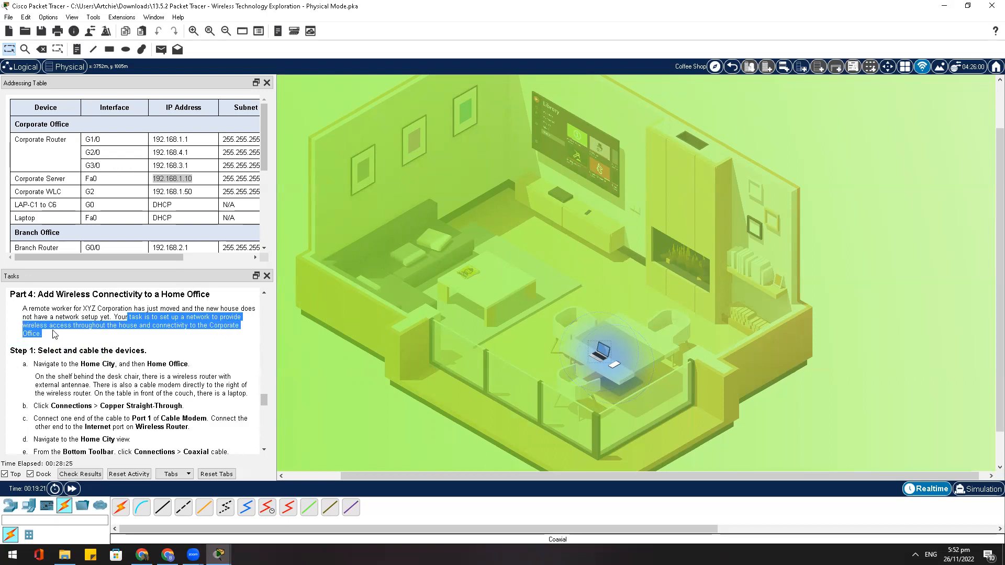
click(71, 329)
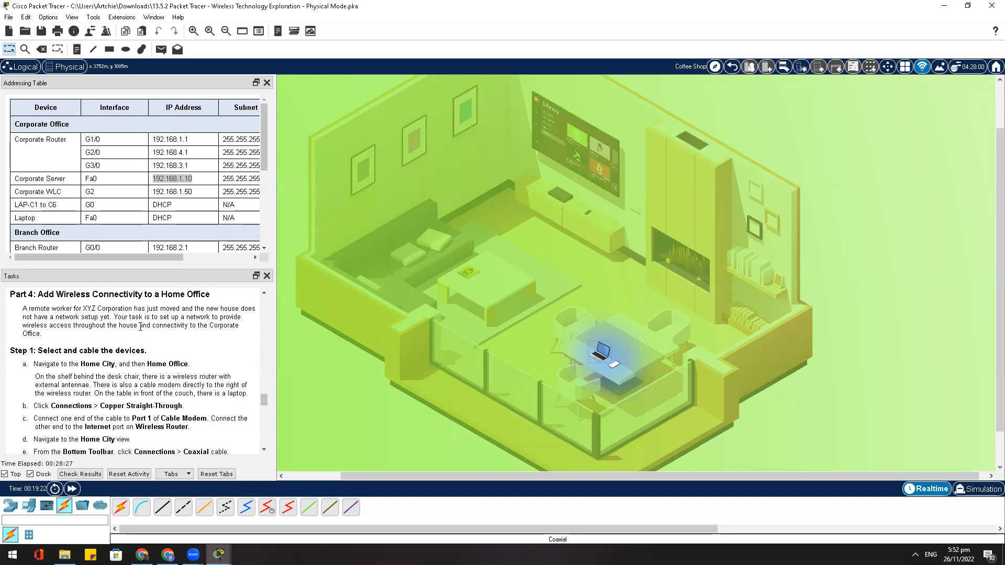
Go back to Home City, enter the Home Office, and locate its wireless router, cable modem and laptop
drag(62, 364, 199, 365)
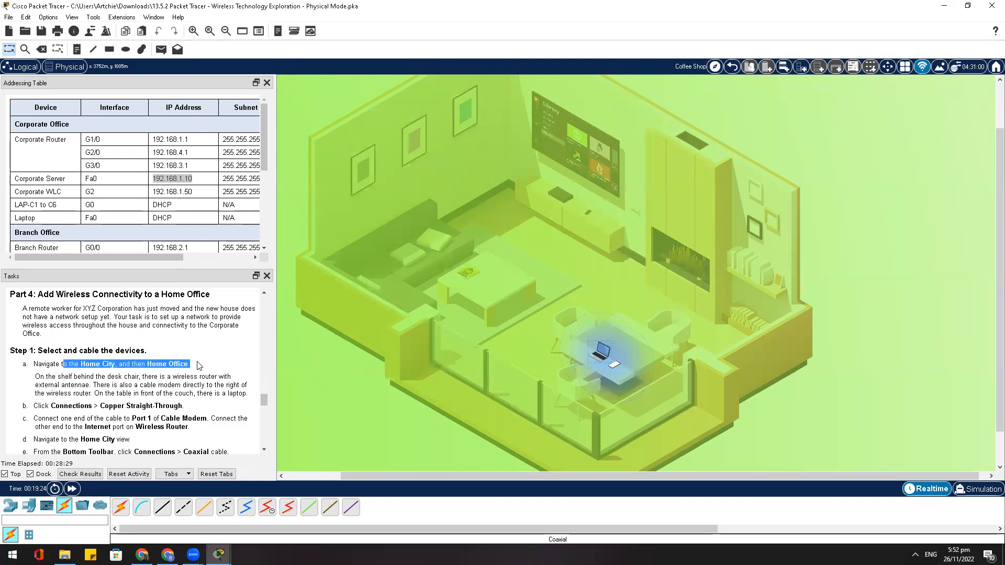
click(732, 67)
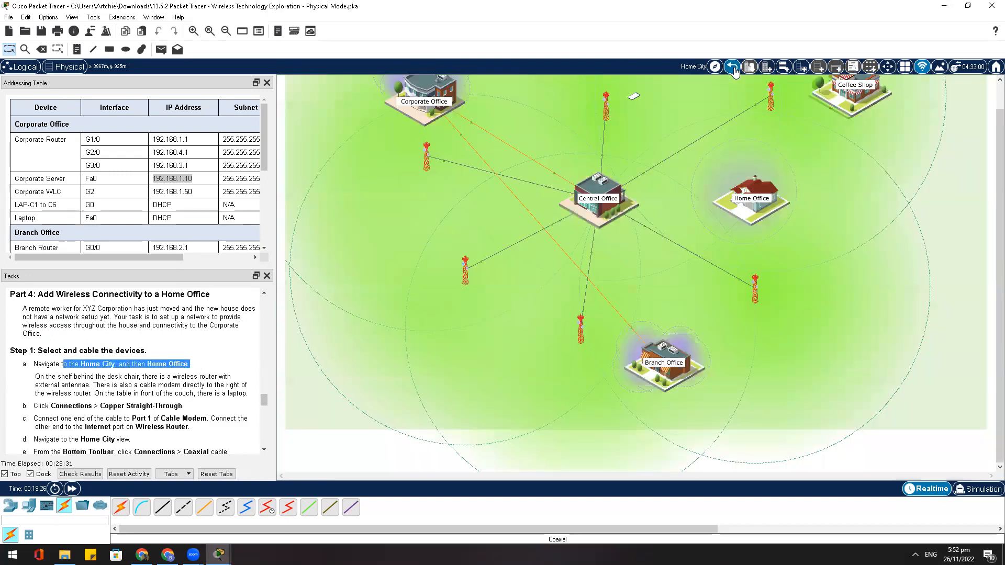
click(752, 195)
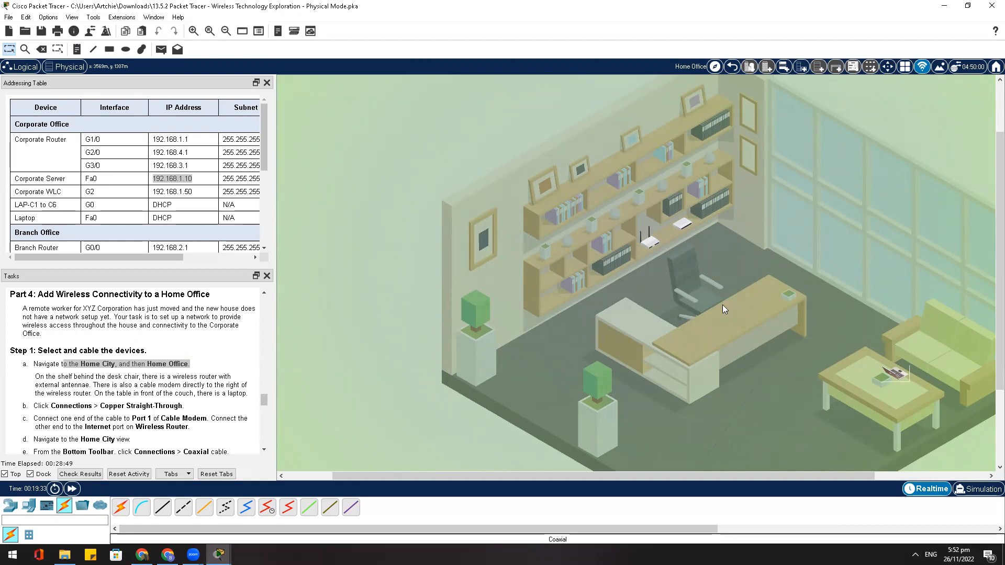
mouse_move(648, 244)
mouse_move(687, 225)
mouse_move(895, 373)
Connect Port 1 of the Cable Modem to the Wireless Router's Internet port with a Copper Straight-Through cable
drag(34, 406, 194, 402)
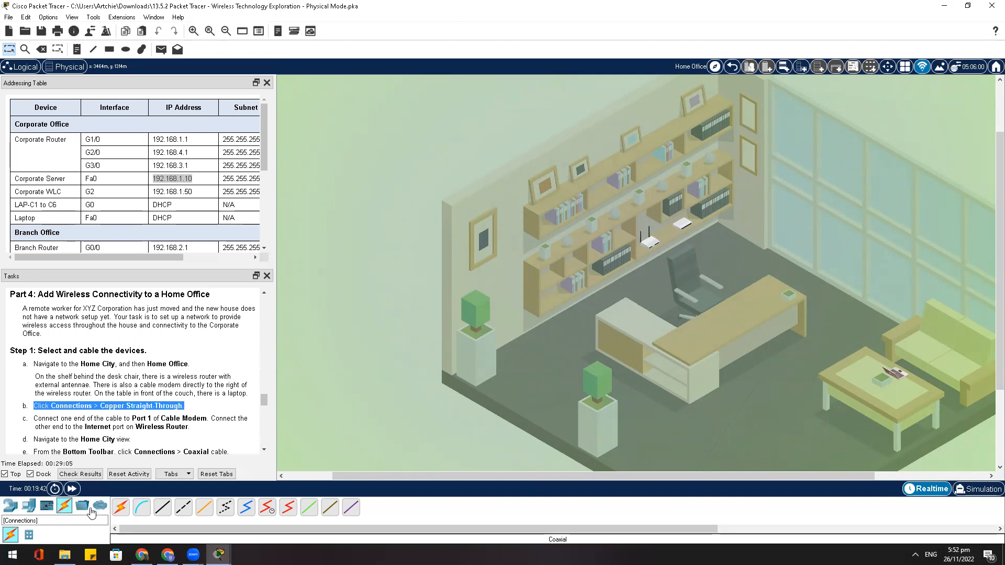
click(164, 510)
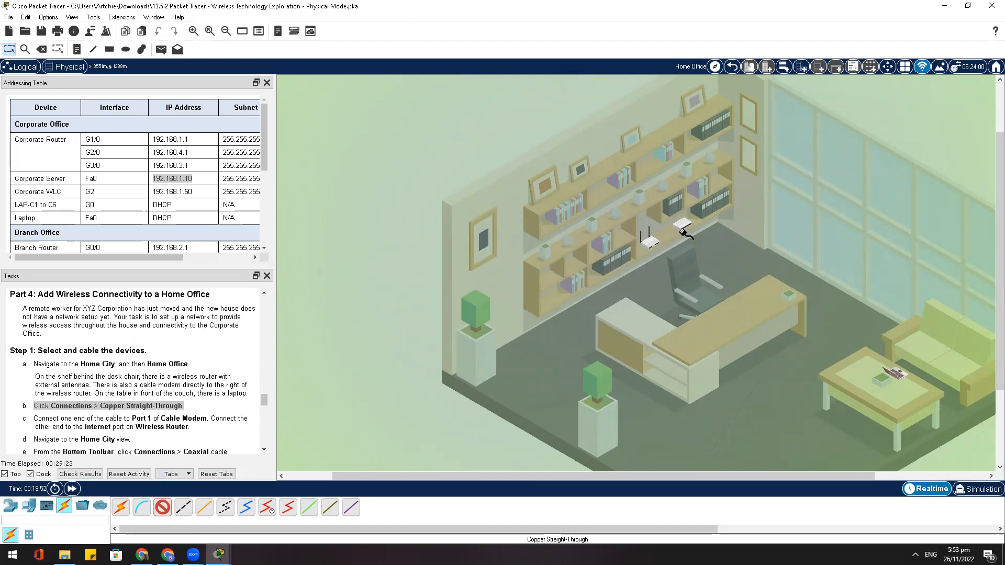
click(690, 225)
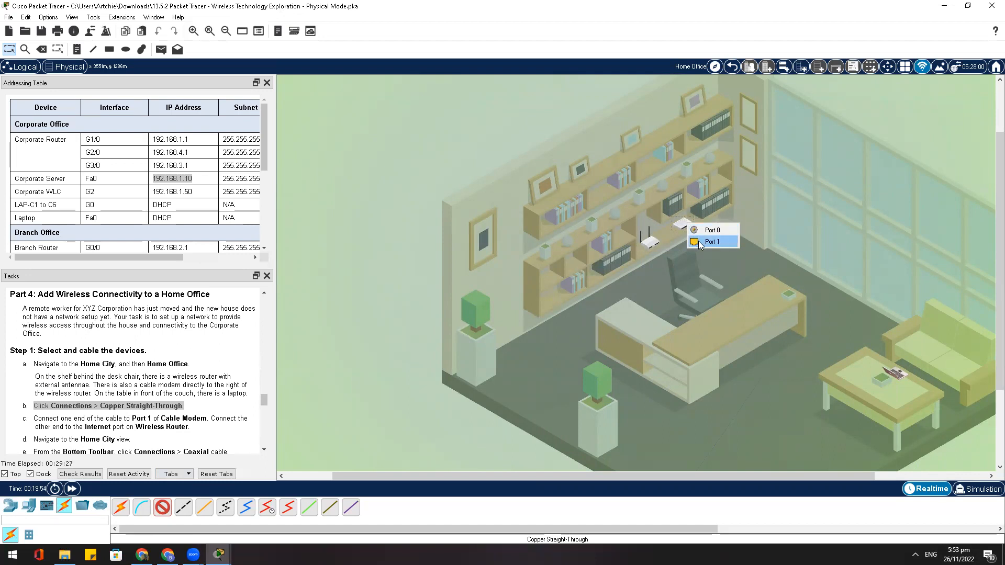
click(701, 242)
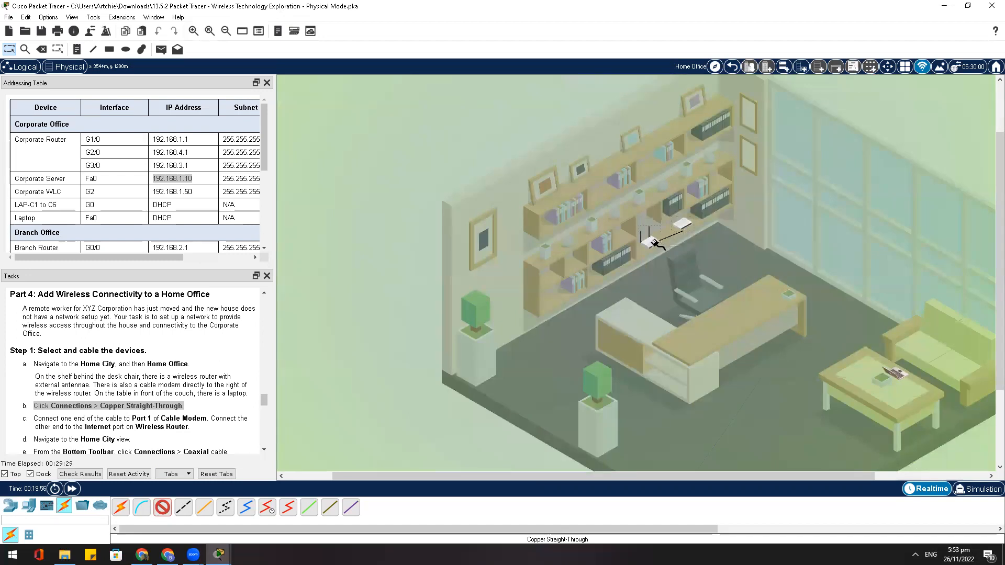
click(656, 245)
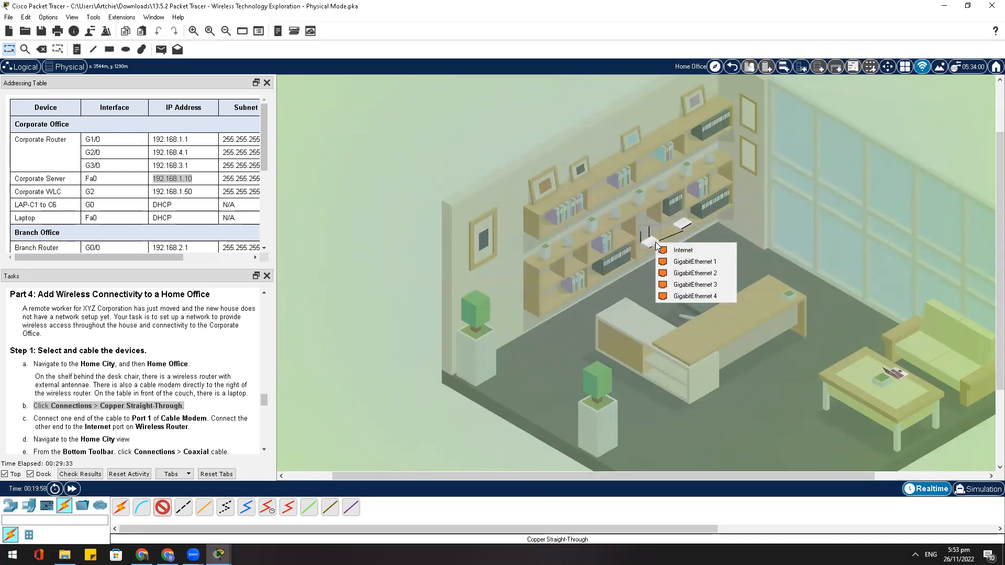
click(682, 250)
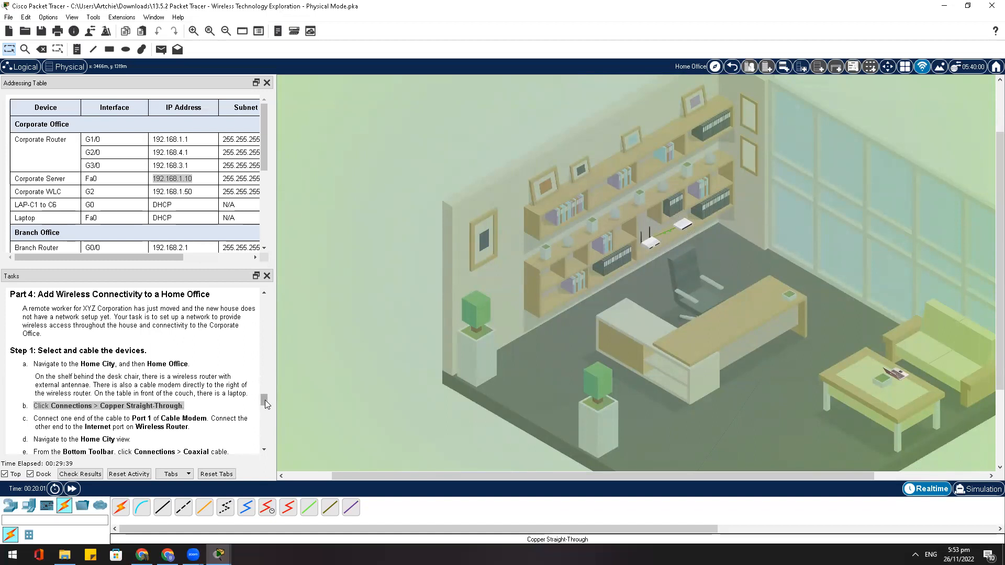
Review the remaining cabling instructions in Part 4, Step 1 and return to the Home City view
scroll(263, 401, down, 2)
scroll(264, 422, down, 10)
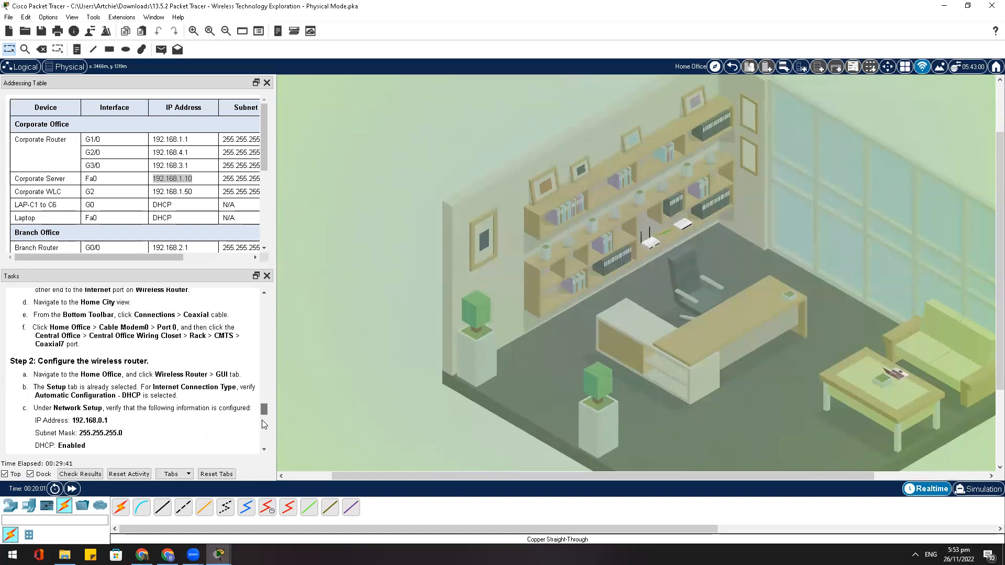
click(263, 293)
click(263, 293)
click(264, 293)
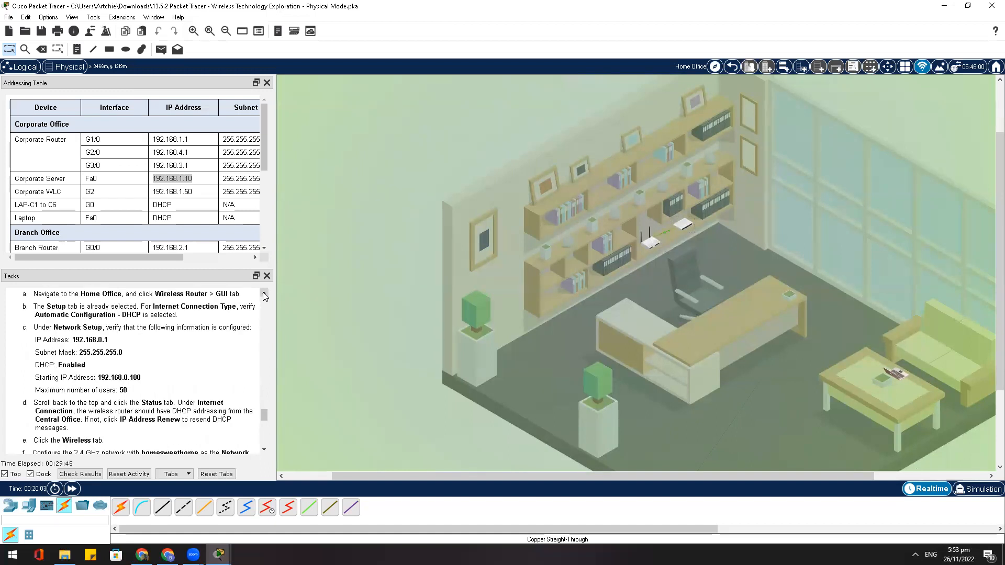
scroll(264, 296, up, 1)
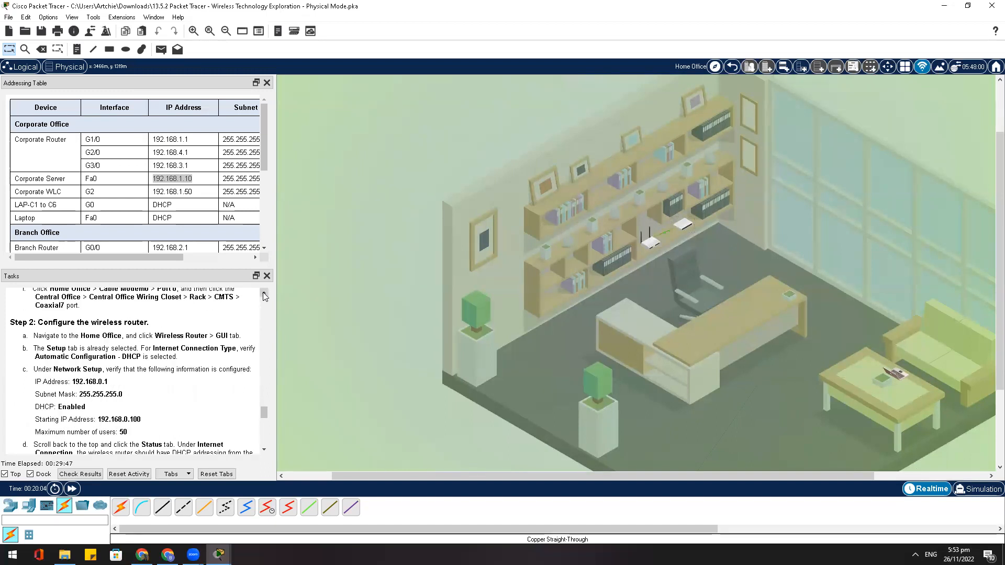
scroll(264, 296, up, 1)
click(263, 294)
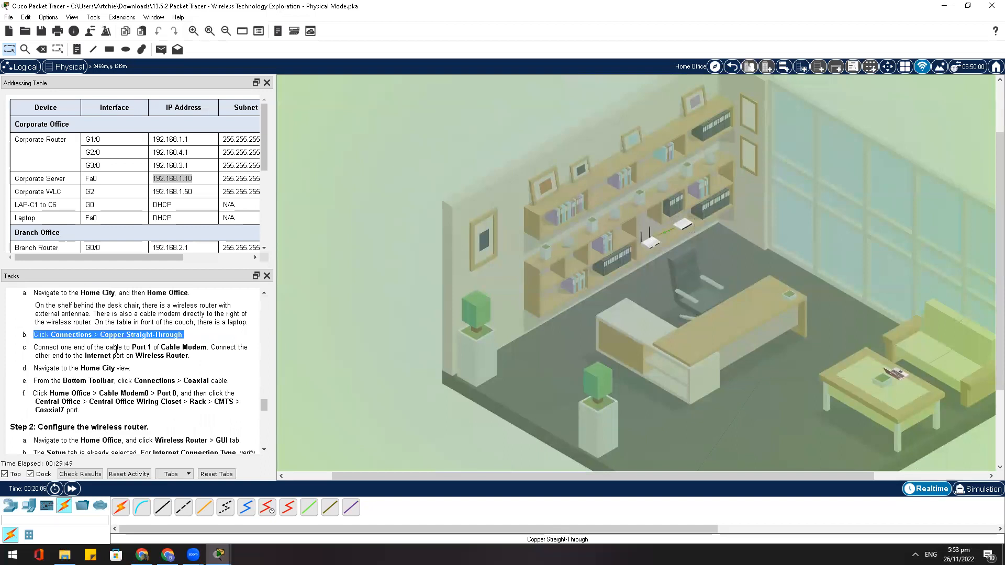
drag(32, 368, 130, 368)
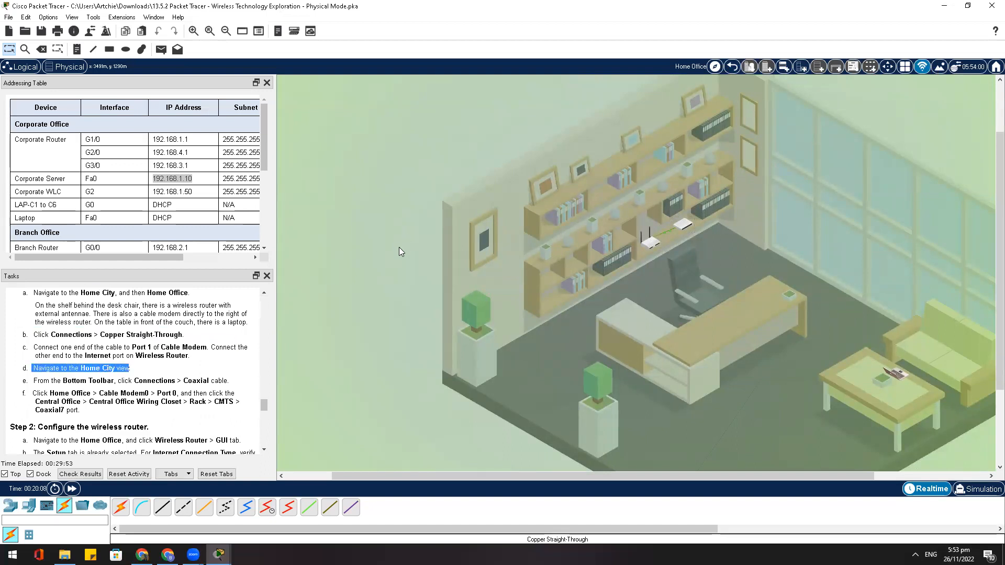
click(731, 68)
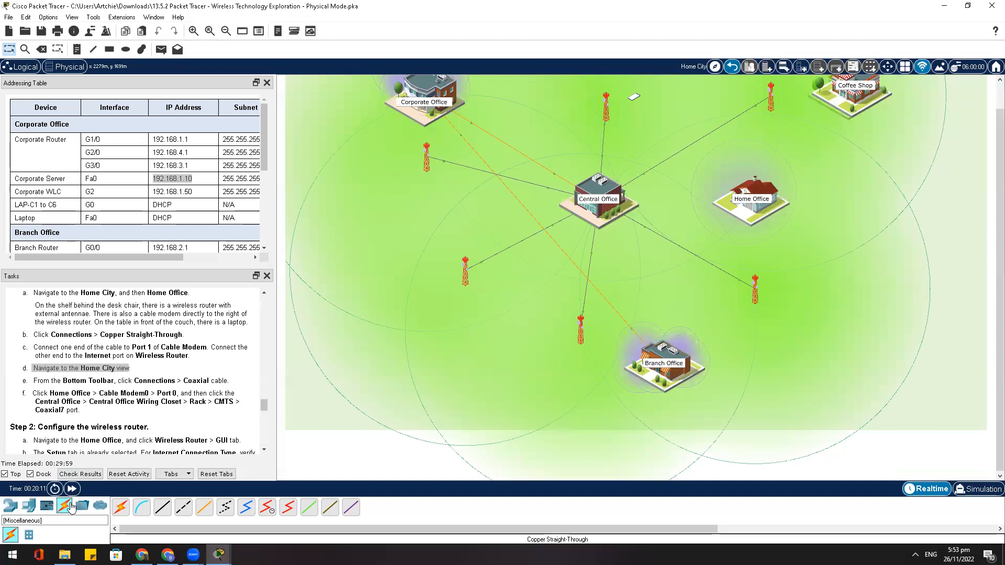
Run a Coaxial cable from Port 0 of the Home Office Cable Modem to the Coaxial7 port on the Central Office rack's CMTS
click(249, 509)
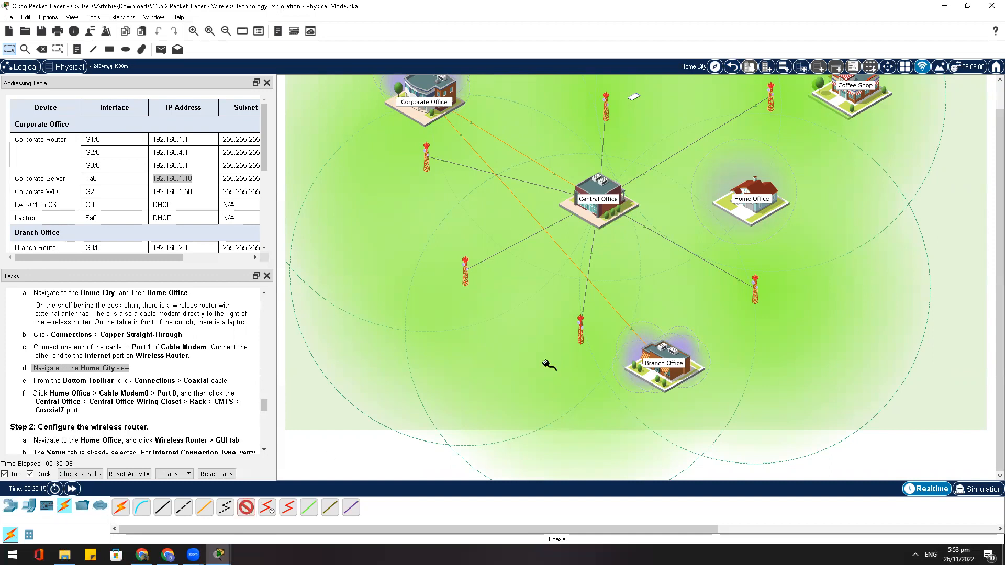
click(754, 197)
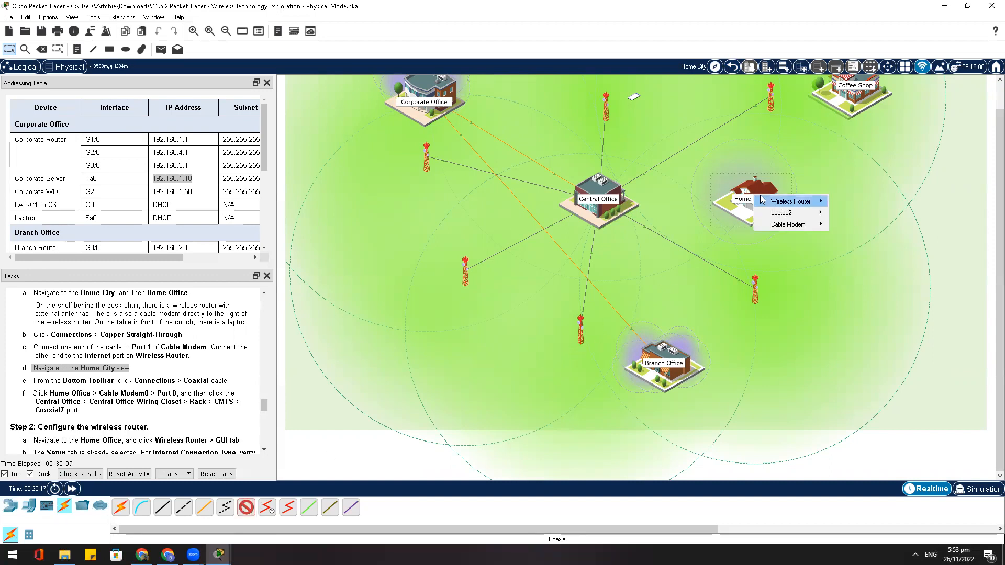
mouse_move(810, 225)
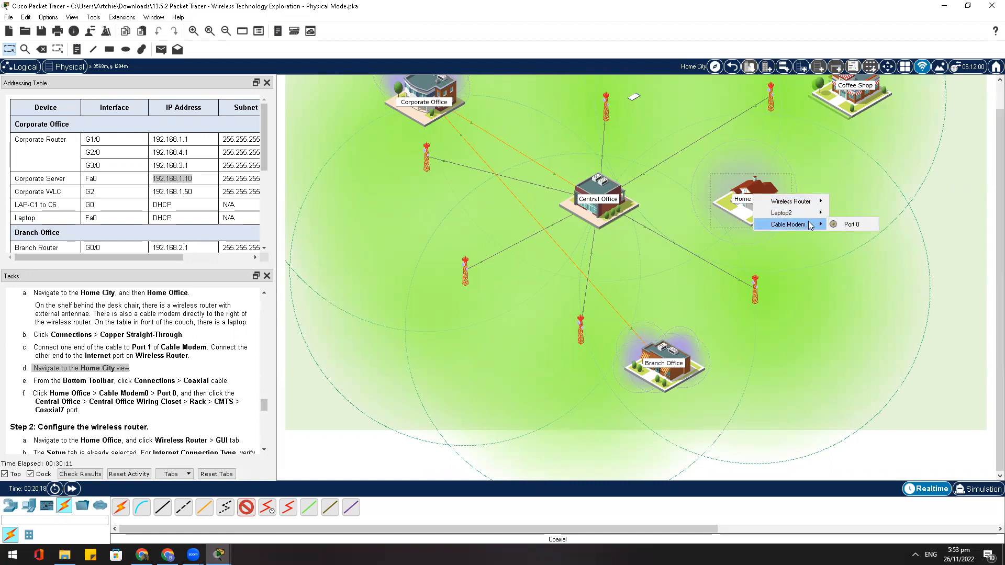
click(847, 224)
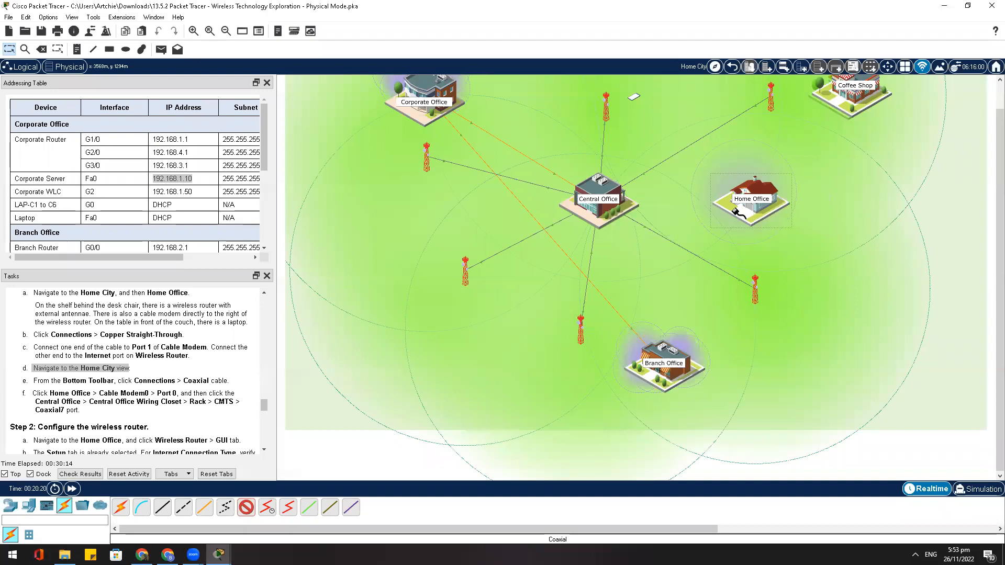
click(606, 196)
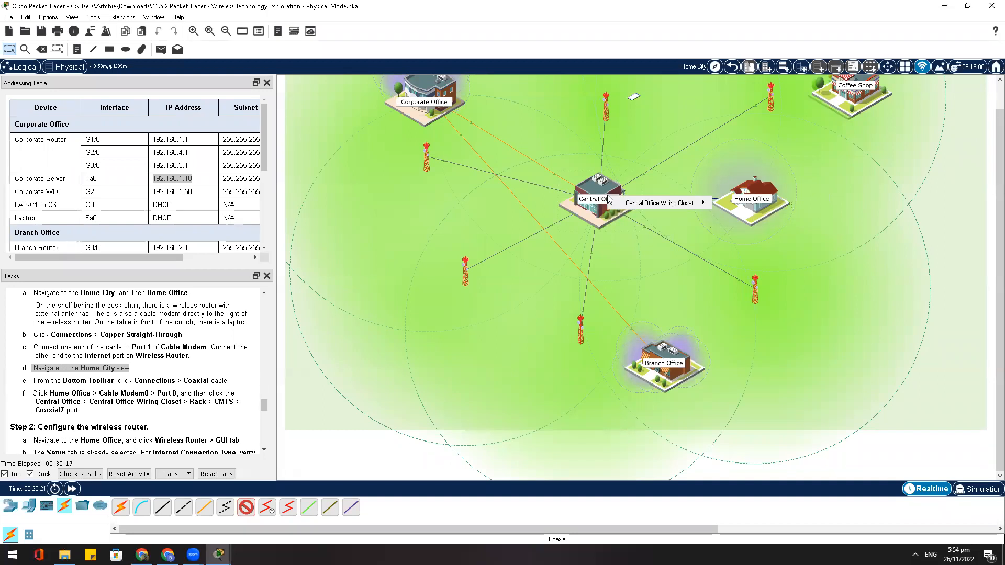
mouse_move(682, 202)
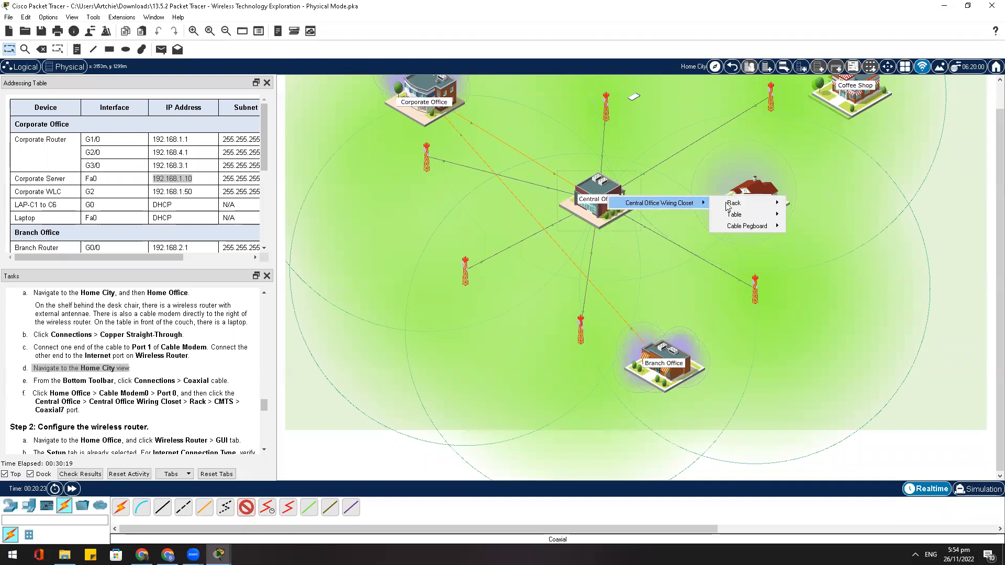
mouse_move(778, 206)
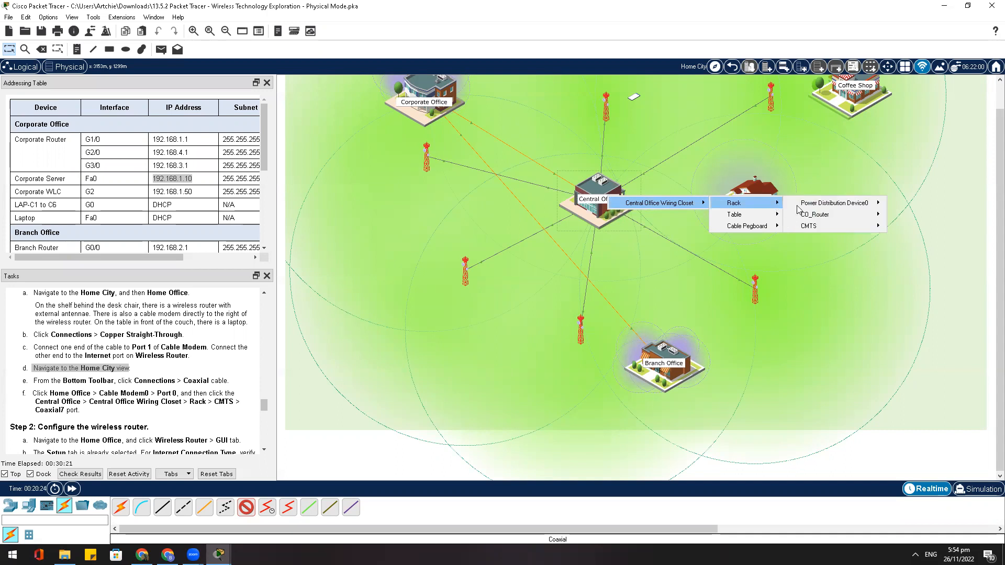
mouse_move(880, 229)
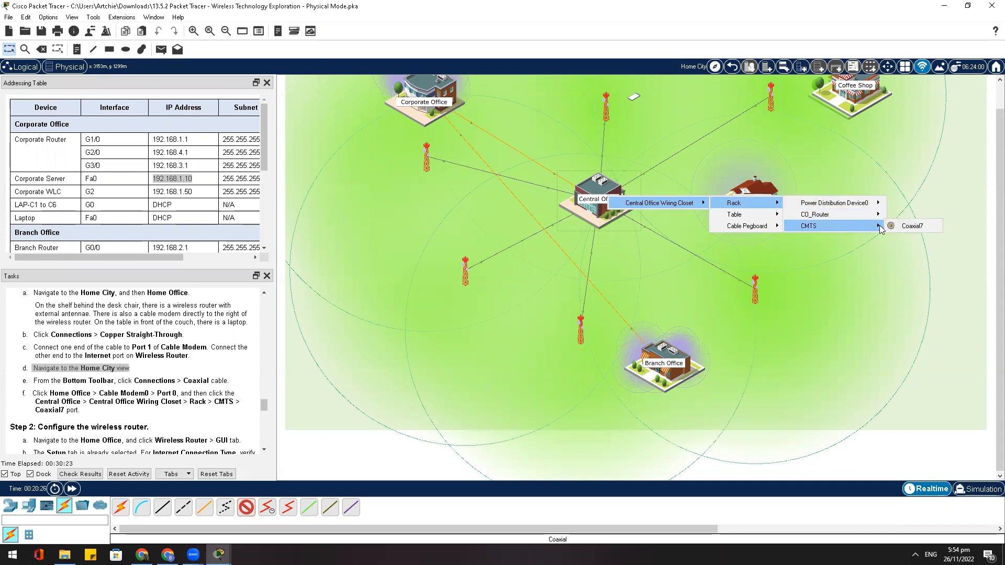
click(899, 227)
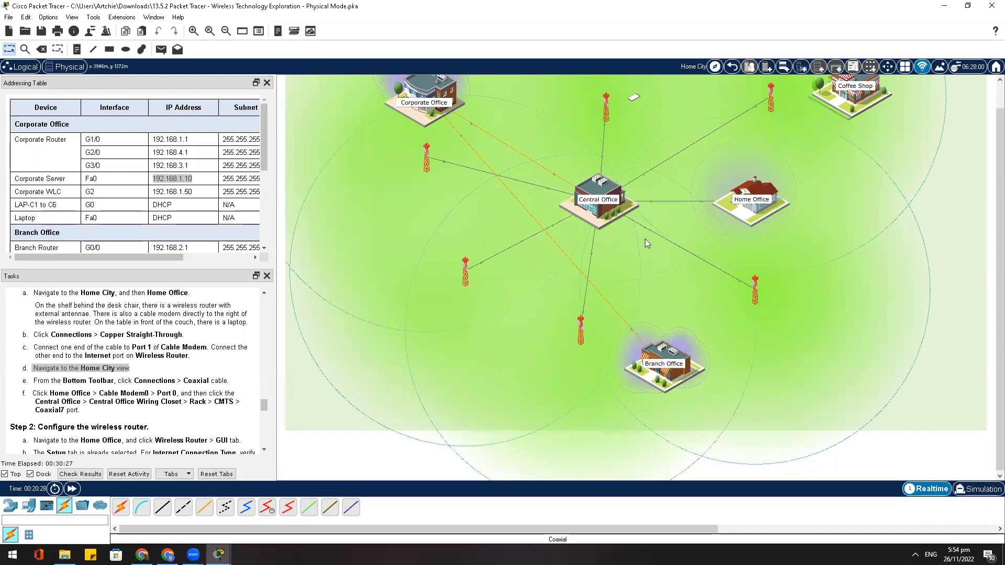
Read the Step 2 instructions, open the Home Office Wireless Router's GUI, and move its window clear of the instructions
click(265, 450)
click(265, 450)
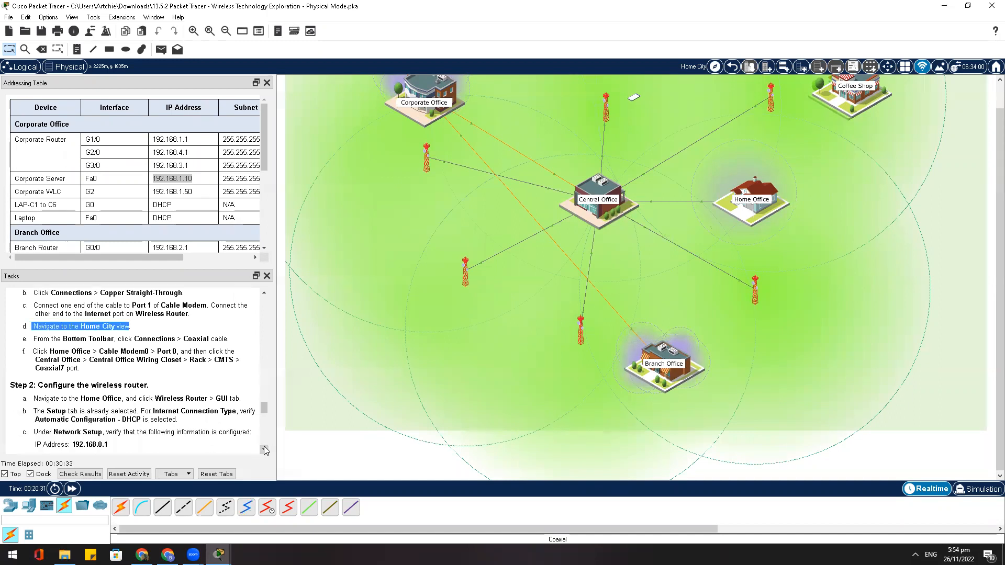
click(265, 450)
click(265, 450)
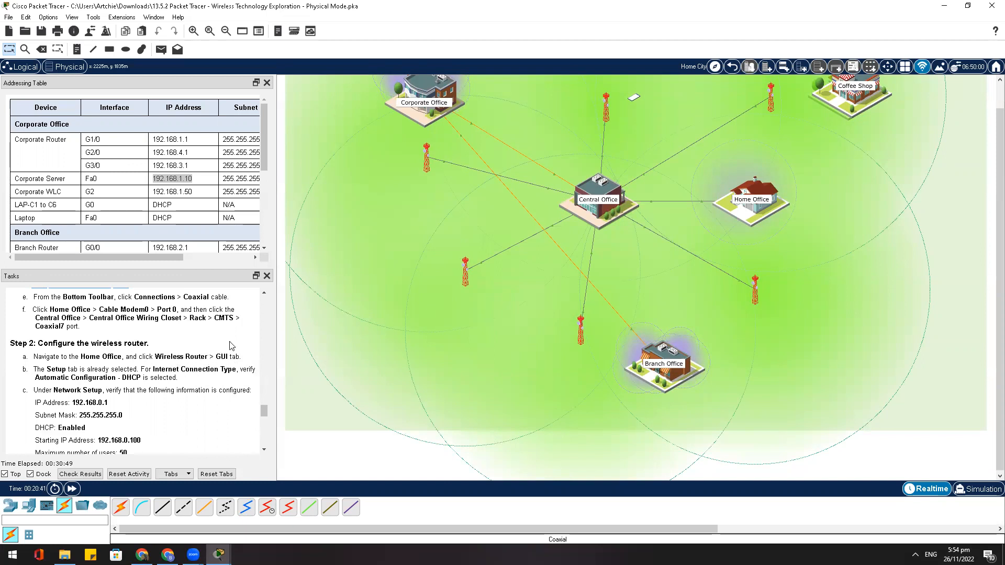
click(760, 191)
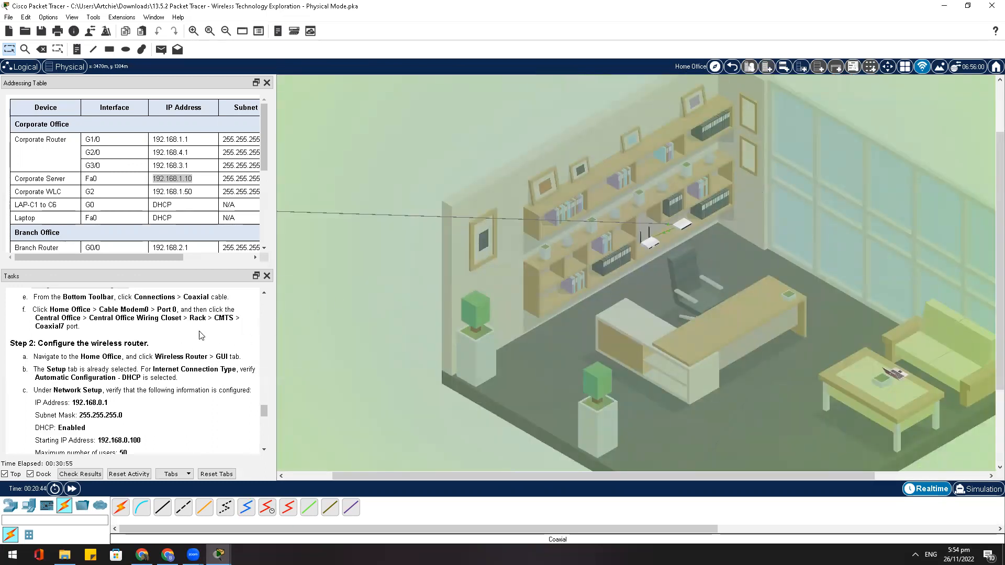
click(651, 243)
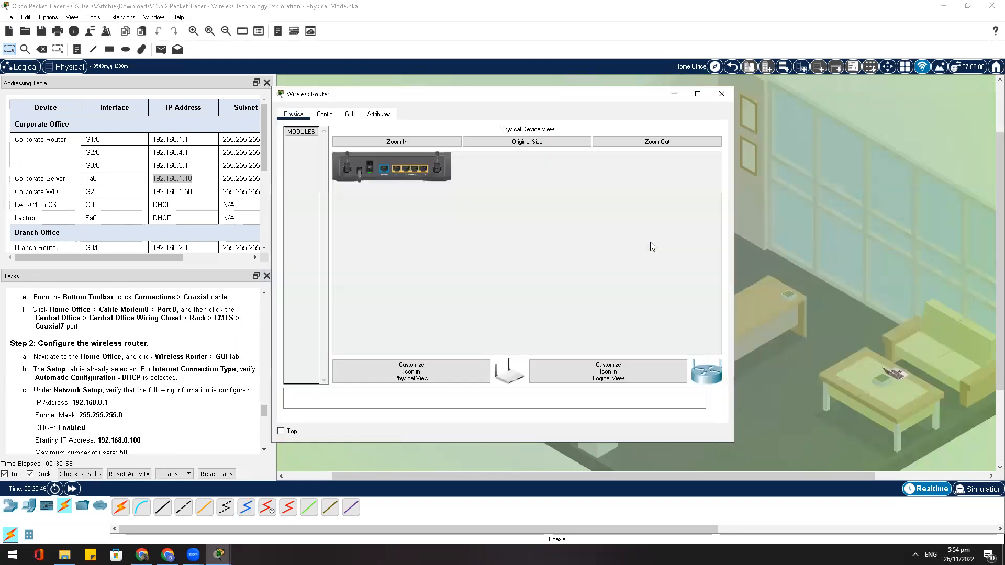
click(350, 115)
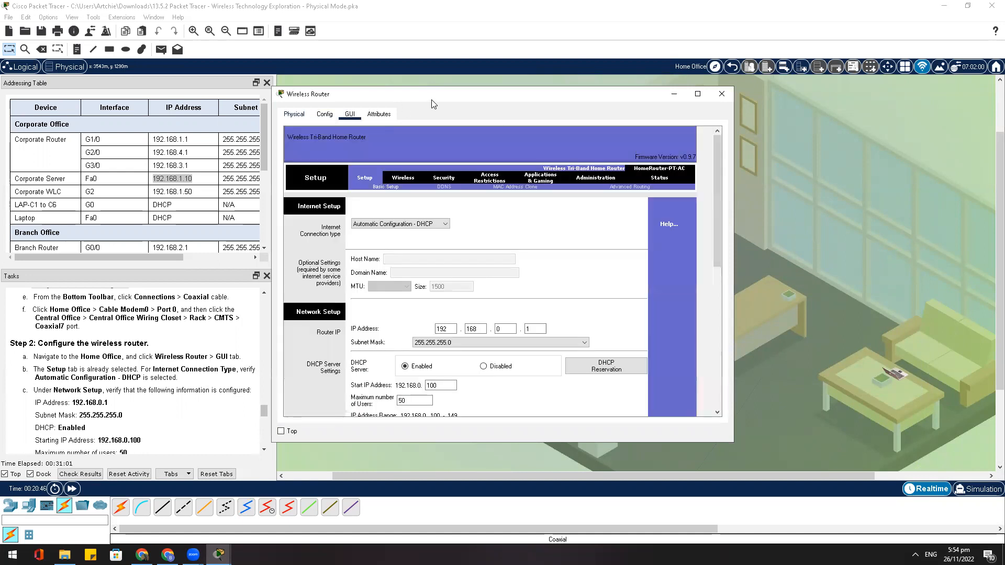
drag(436, 97, 609, 79)
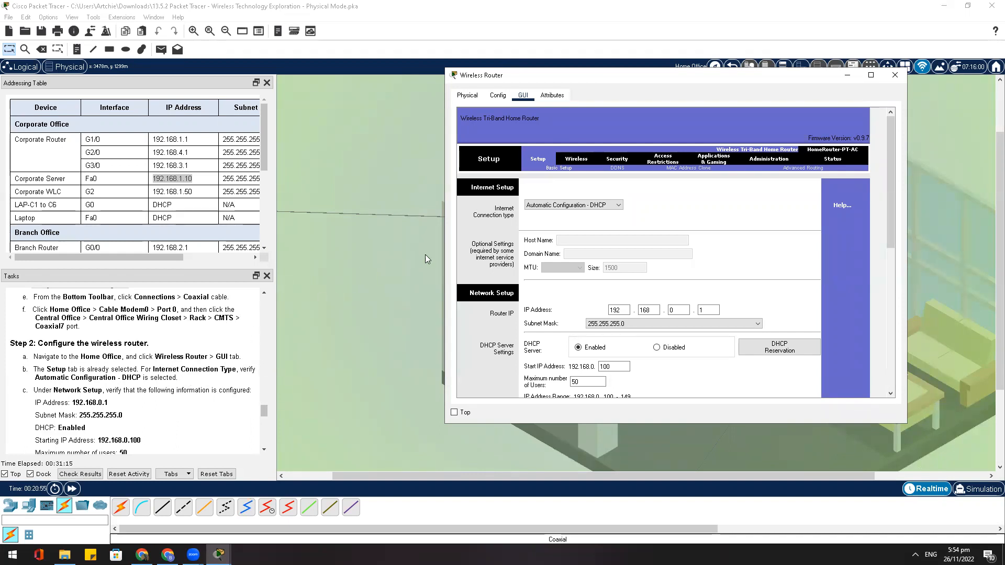
Verify Automatic Configuration - DHCP as the Internet connection type and check the router's IP address against the Step 2 instructions
click(600, 207)
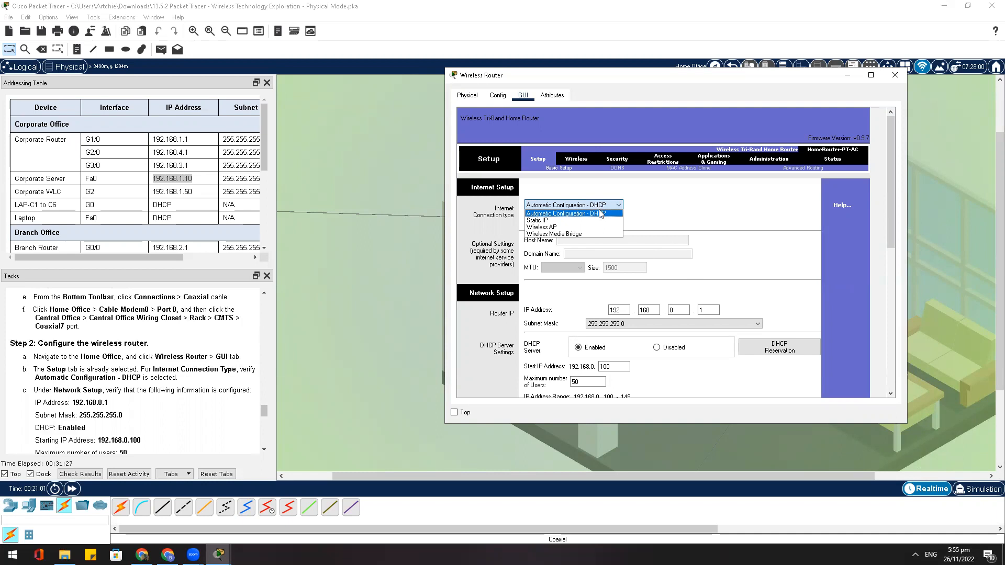
click(602, 213)
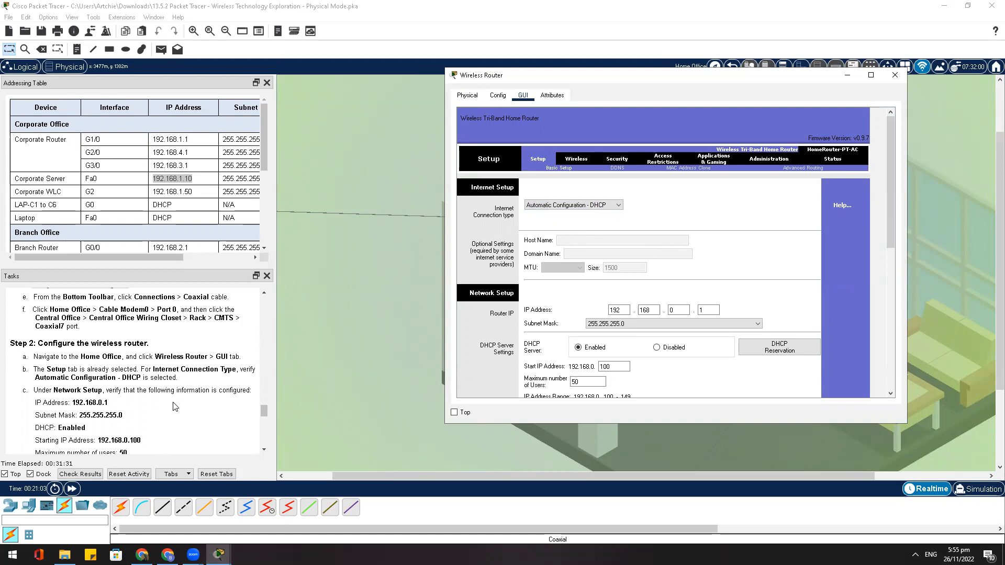
scroll(178, 404, down, 1)
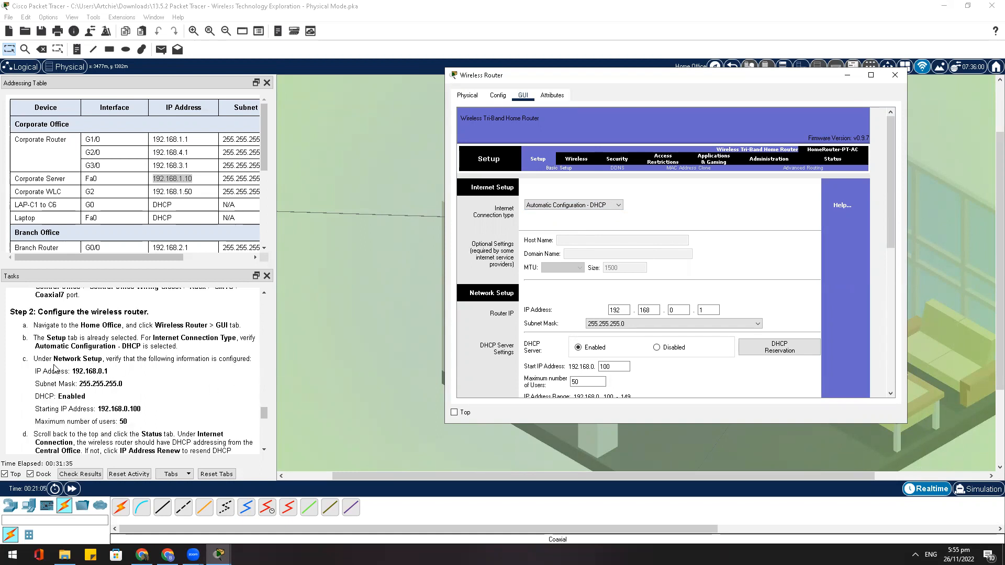
drag(72, 372, 112, 378)
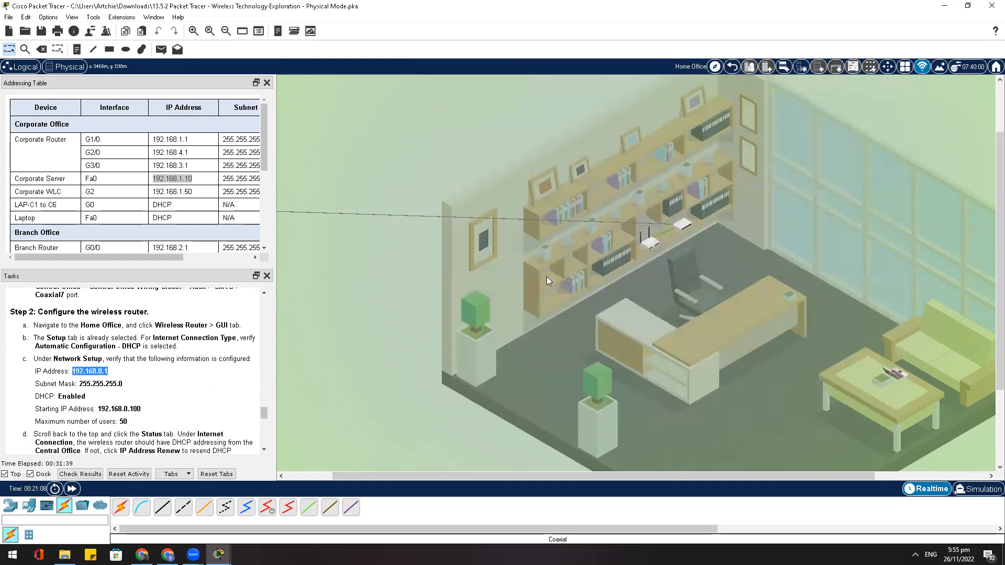
click(650, 243)
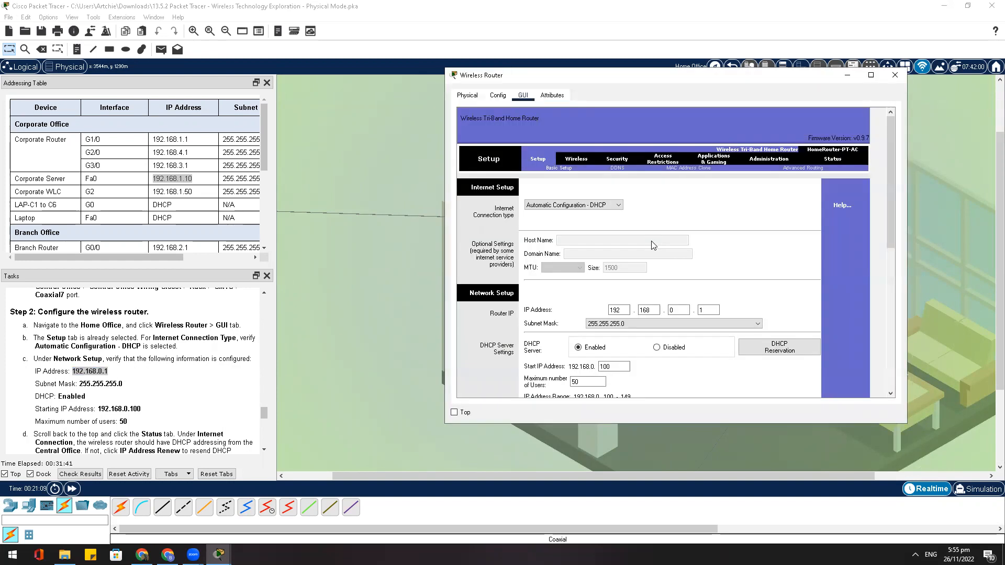
click(650, 309)
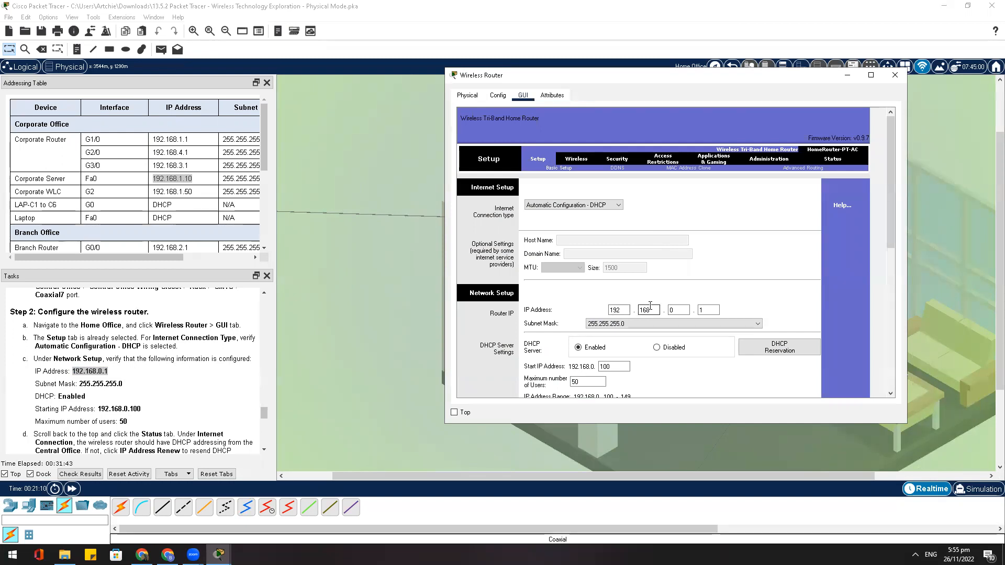
click(708, 311)
Verify 255.255.255.0 as the router's subnet mask and check the DHCP start address and maximum users against the instructions
click(84, 381)
drag(80, 384, 125, 387)
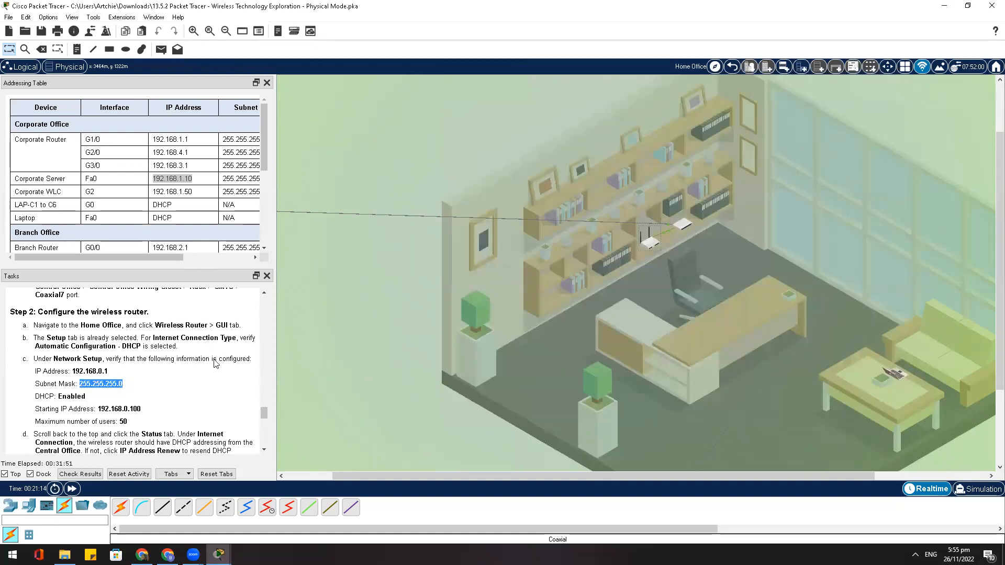
click(654, 243)
click(627, 326)
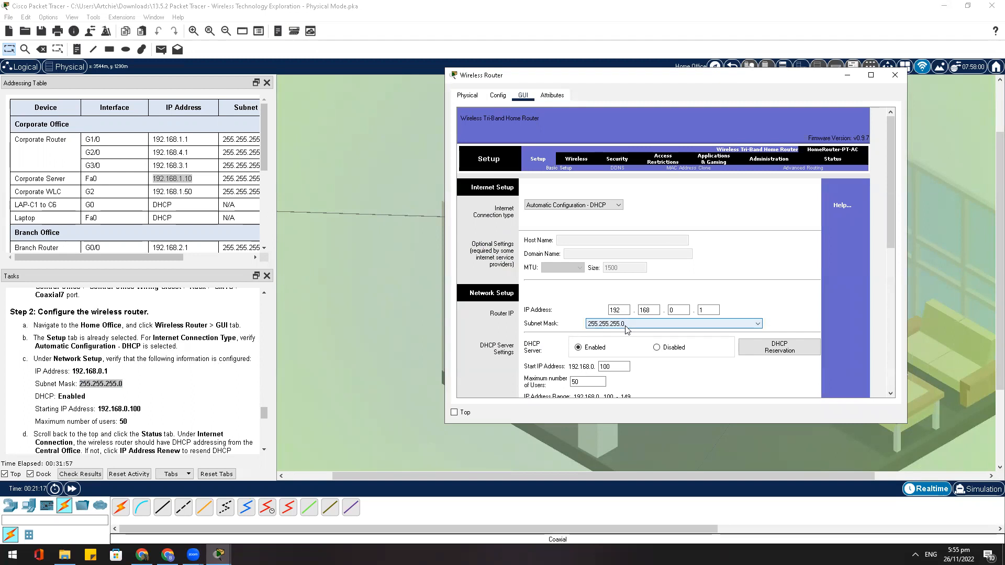
click(593, 325)
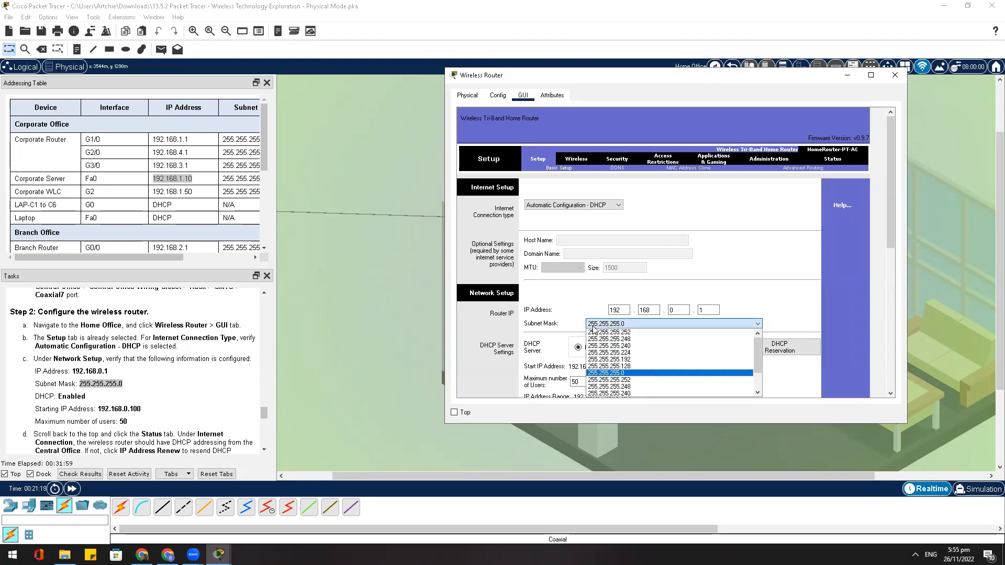
click(613, 373)
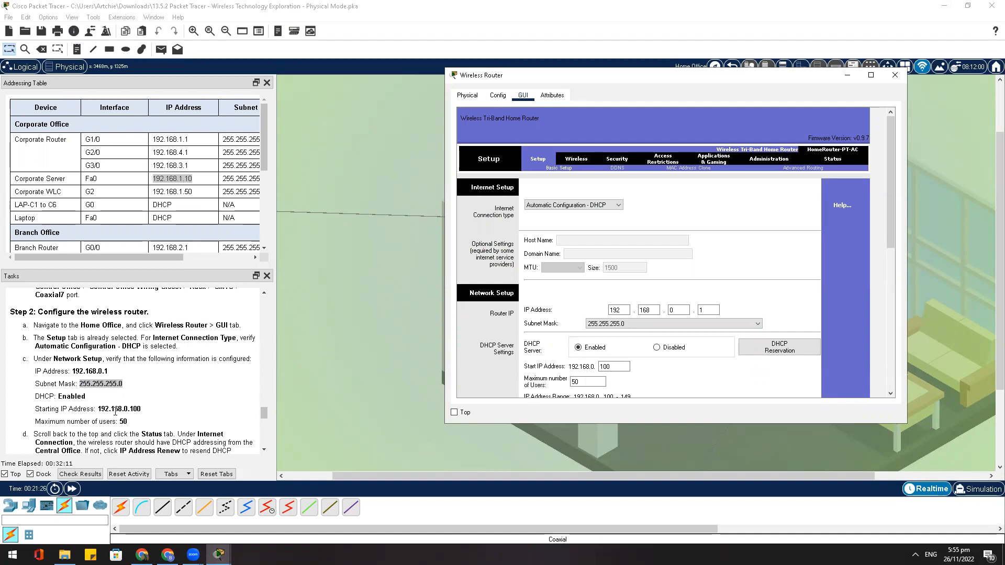
click(623, 370)
click(574, 382)
scroll(691, 348, down, 1)
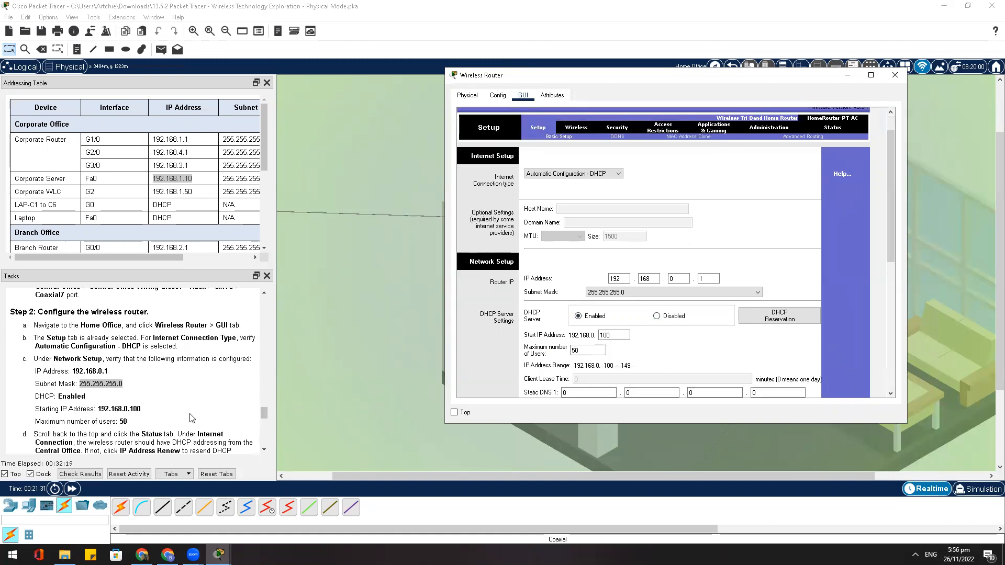
Read the next Step 2 instructions and examine the Internet Connection addressing on the router's Status page
click(246, 412)
scroll(180, 417, down, 1)
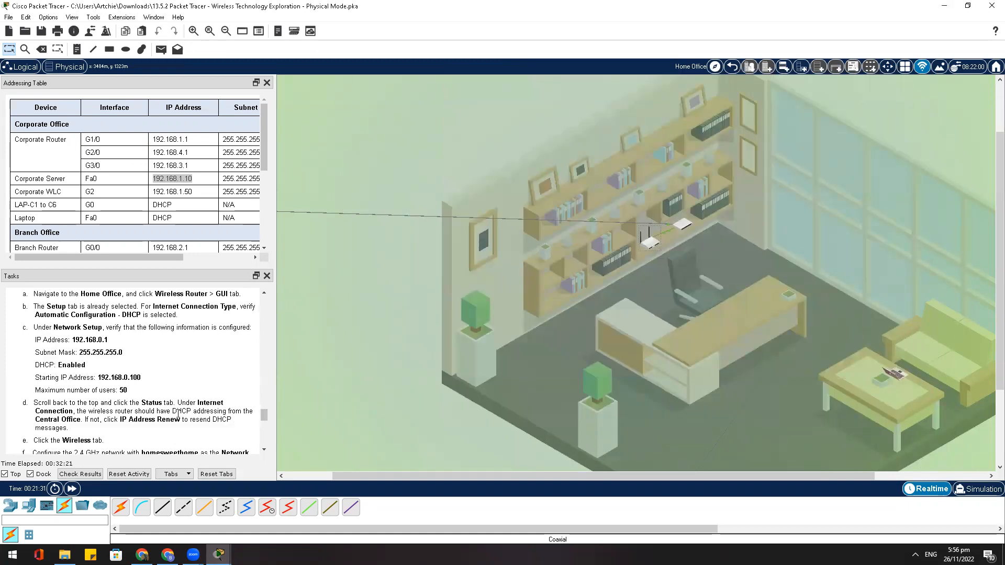
scroll(178, 415, down, 1)
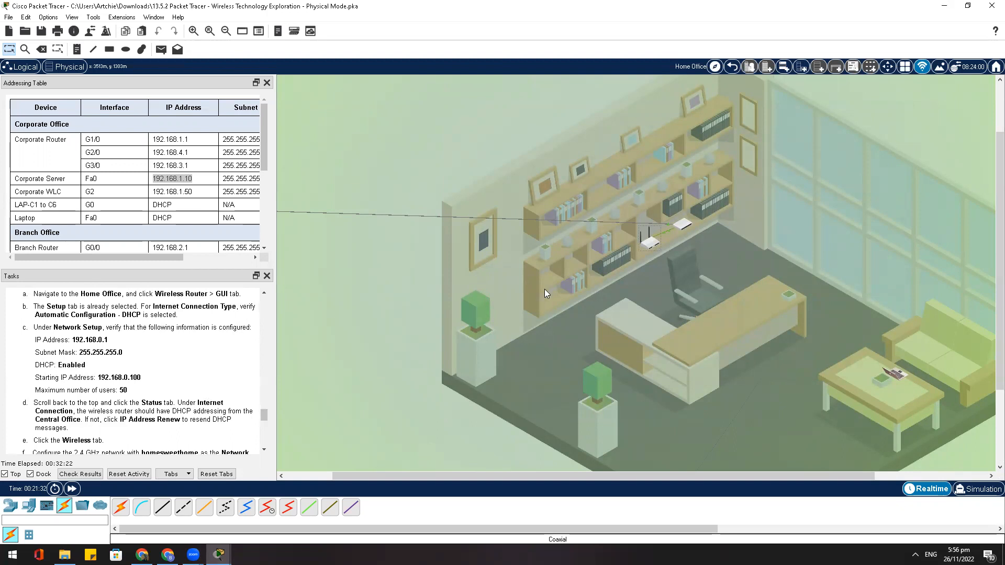
click(651, 243)
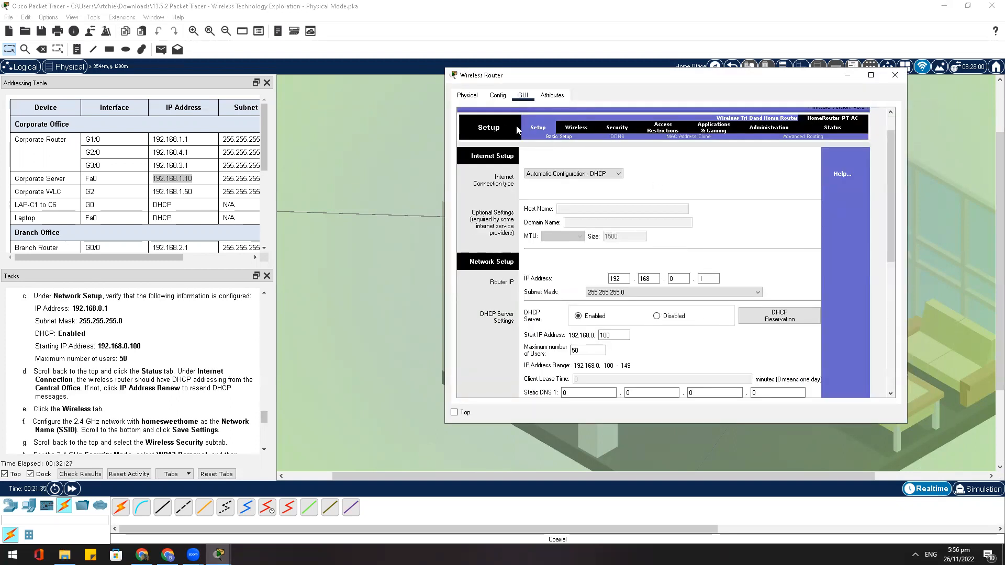
click(833, 128)
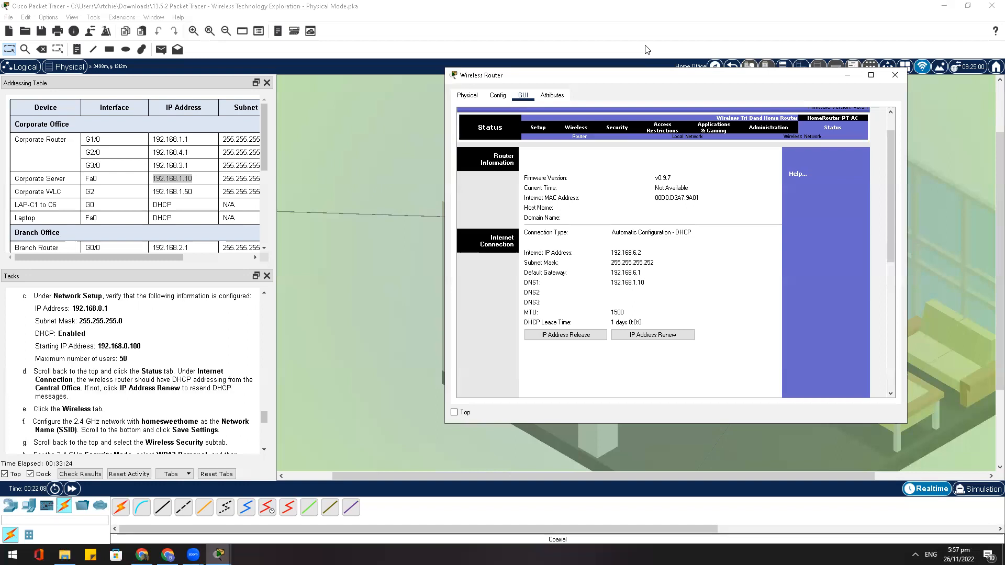
drag(585, 74, 565, 92)
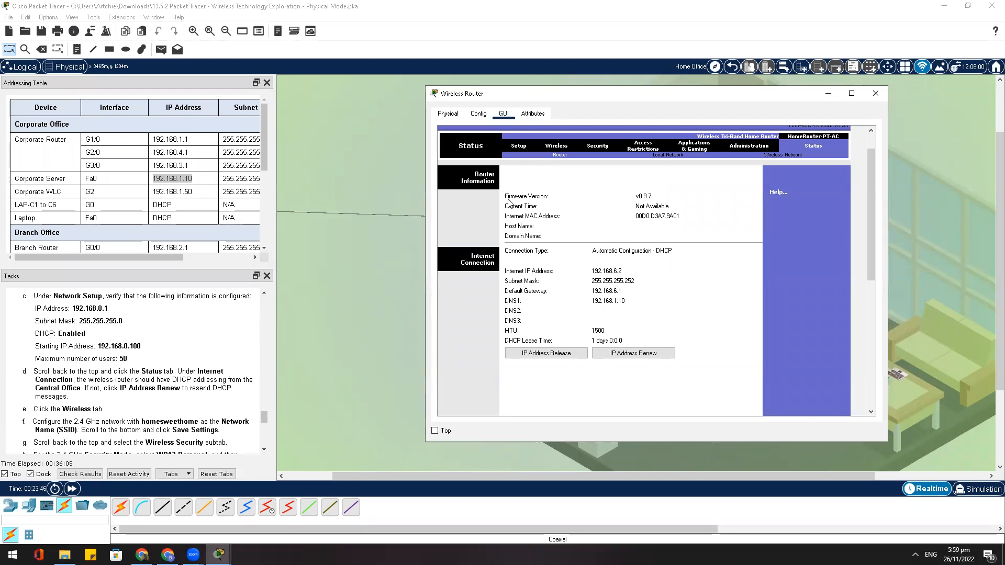
Set the 2.4 GHz Network Name (SSID) to homesweethome in the router's basic wireless settings
click(565, 149)
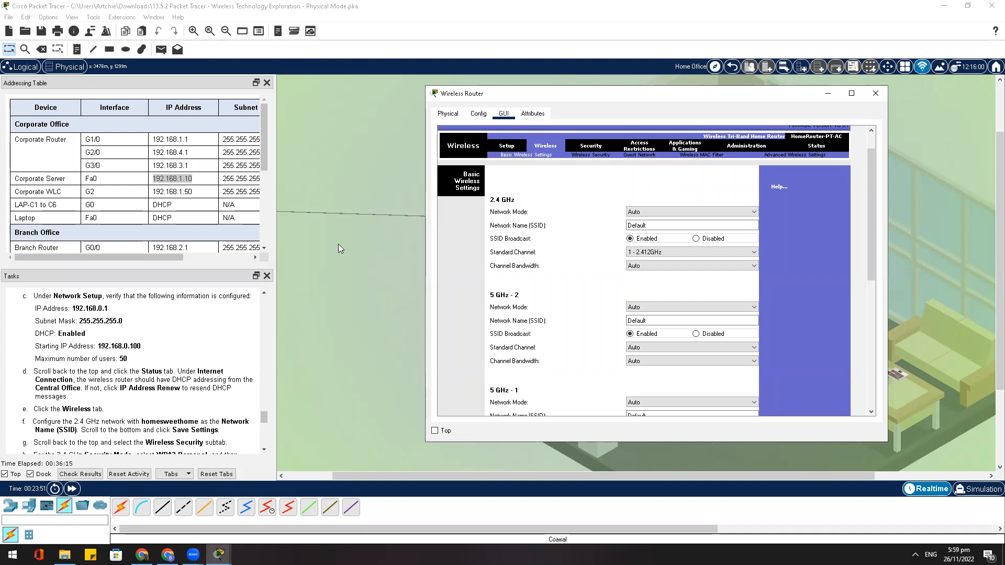
click(655, 225)
drag(140, 421, 201, 420)
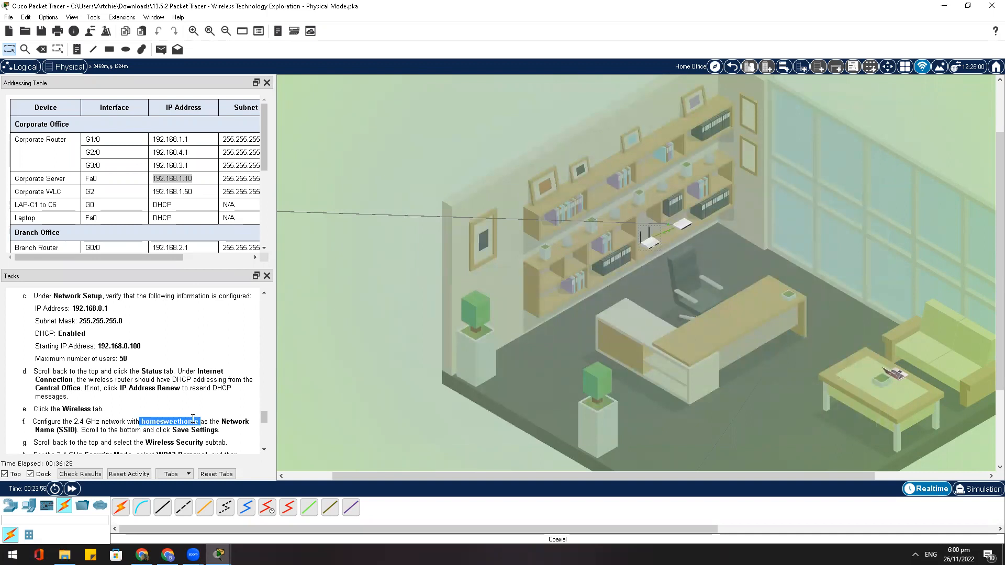
right_click(198, 419)
right_click(182, 423)
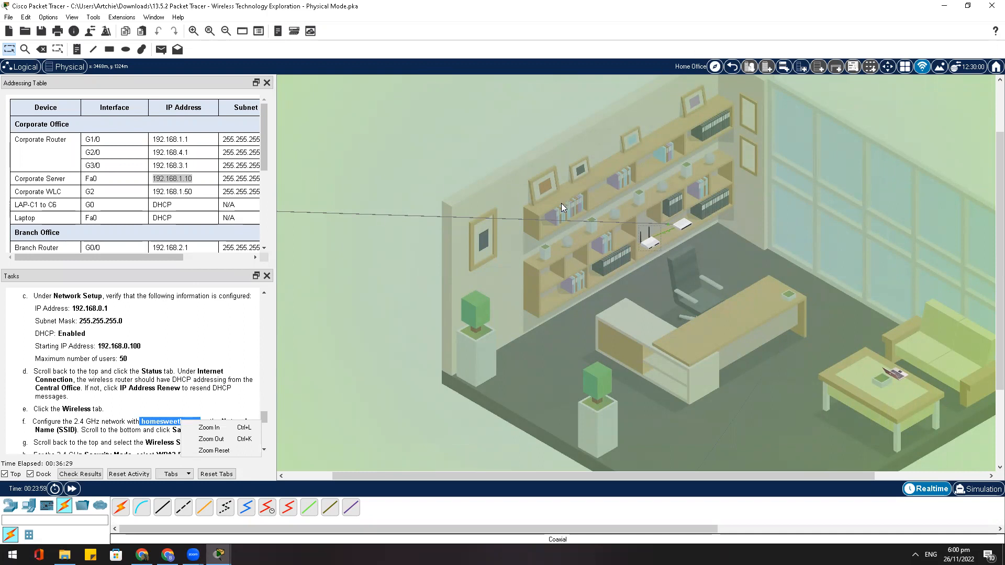
click(642, 240)
double_click(655, 225)
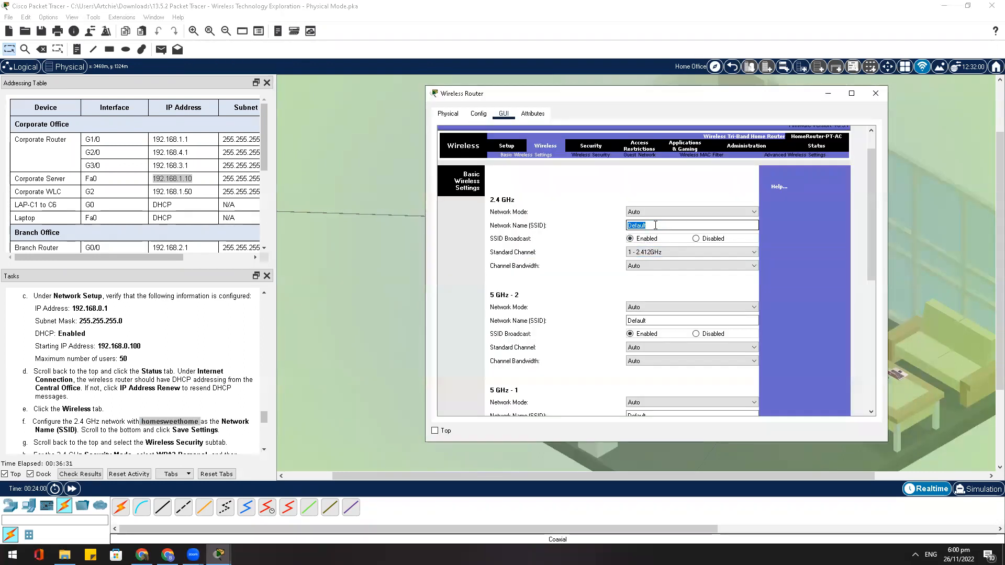
text(13.5.2 Packet Tracer - Wireless)
drag(712, 226, 562, 227)
text(ho)
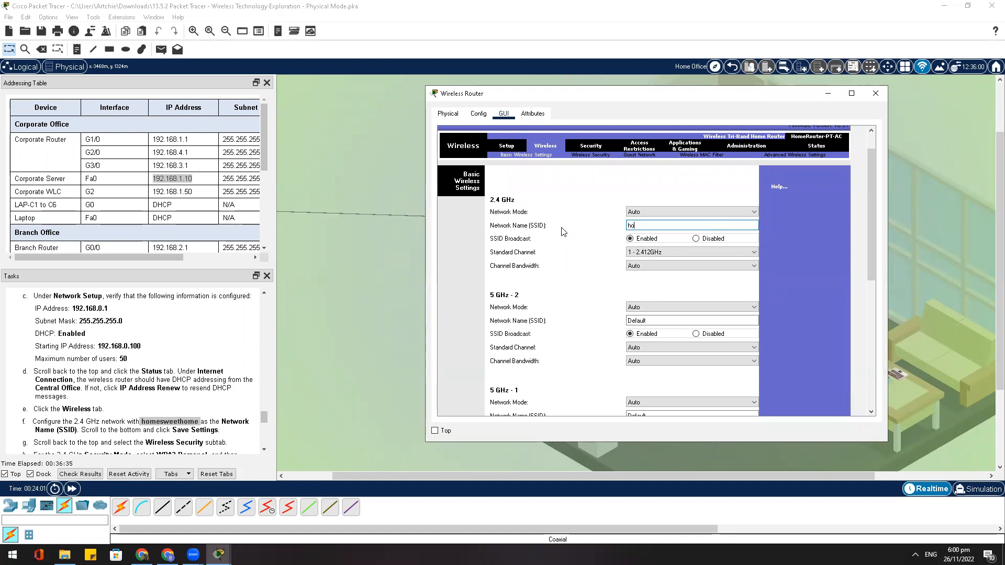
text(mesweethome)
Save the router's basic wireless settings
scroll(723, 338, down, 2)
scroll(724, 338, down, 10)
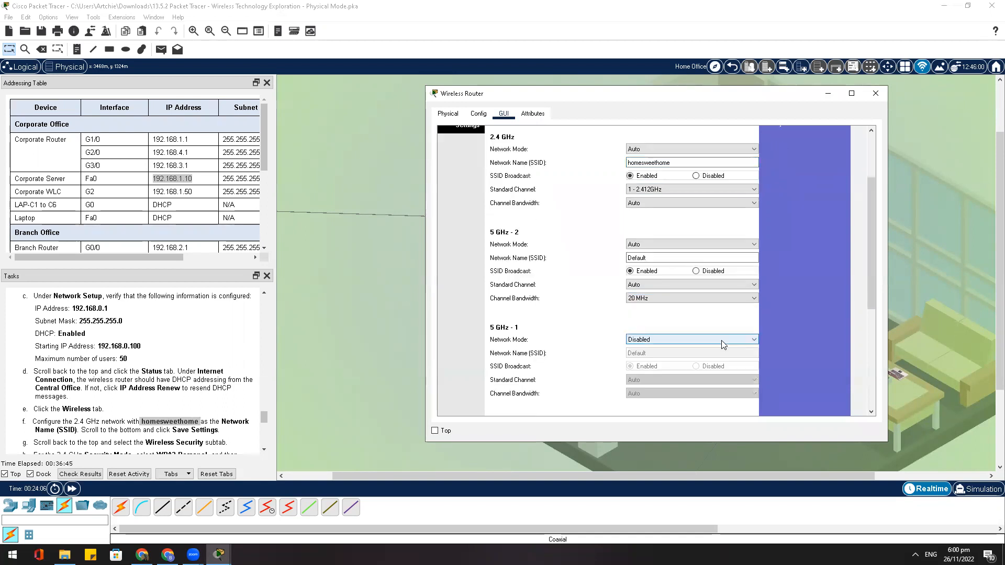
click(643, 401)
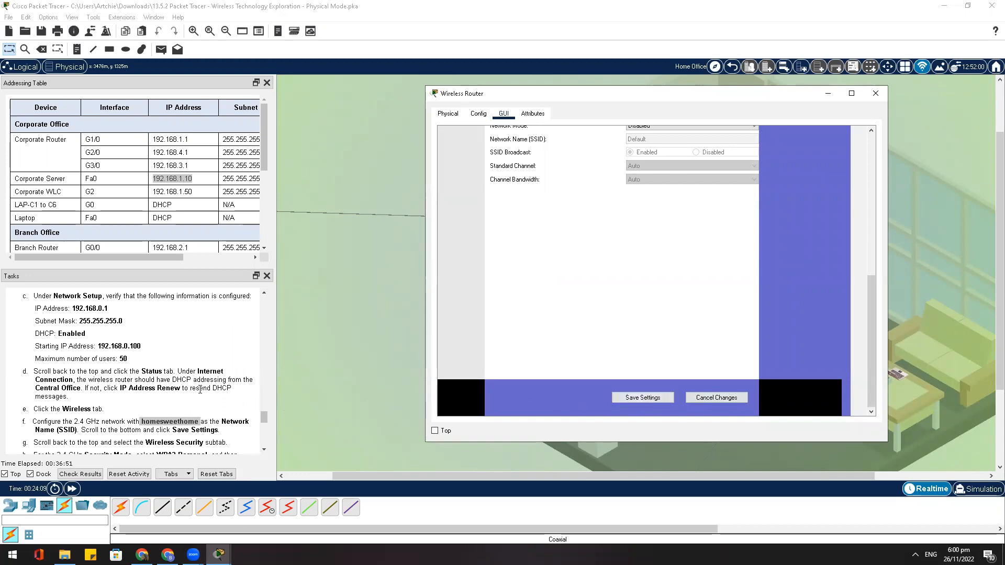
Set the 2.4 GHz wireless security mode to WPA2 Personal and enter the passphrase given in the instructions
scroll(187, 388, down, 1)
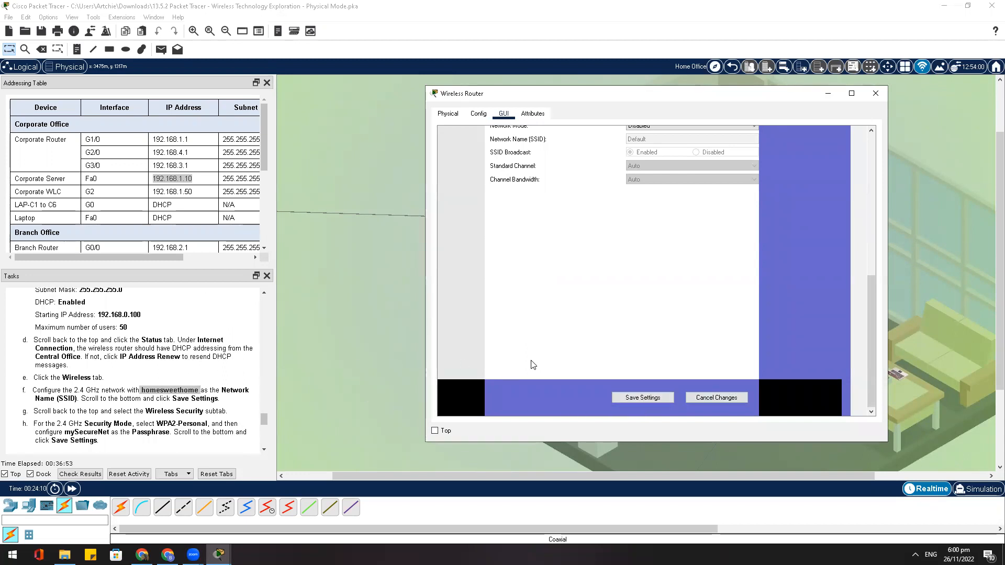
scroll(532, 365, up, 1)
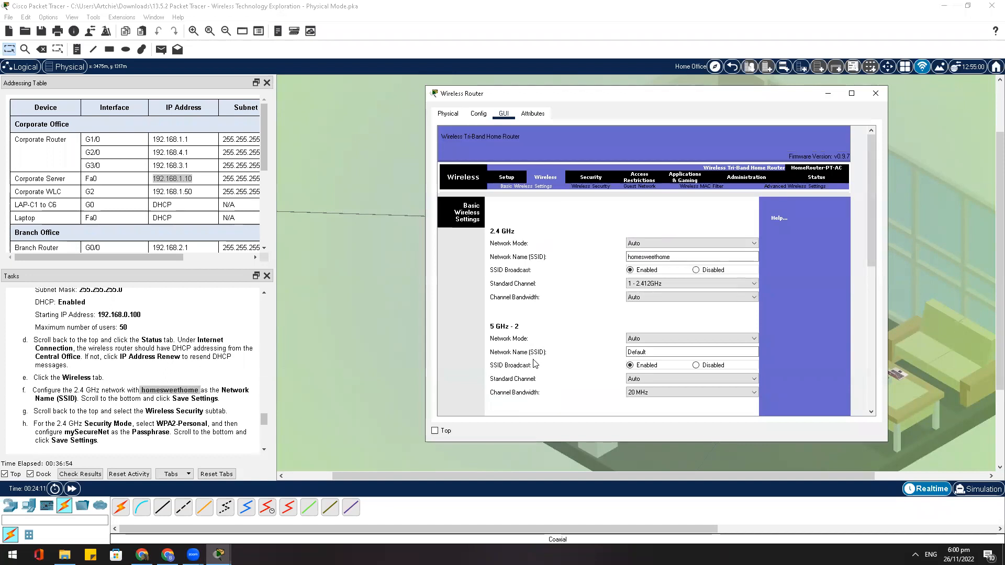
click(596, 187)
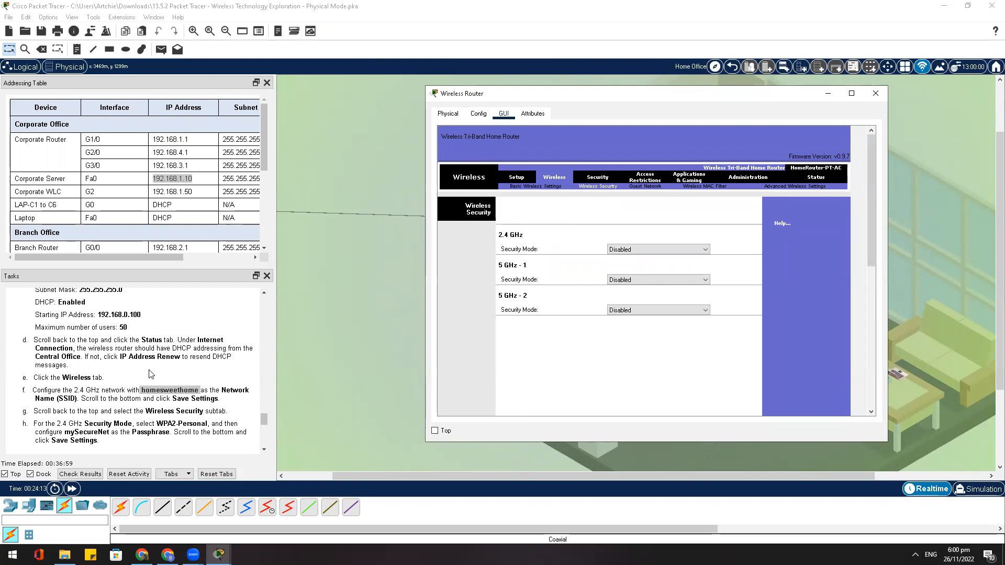
scroll(147, 398, down, 1)
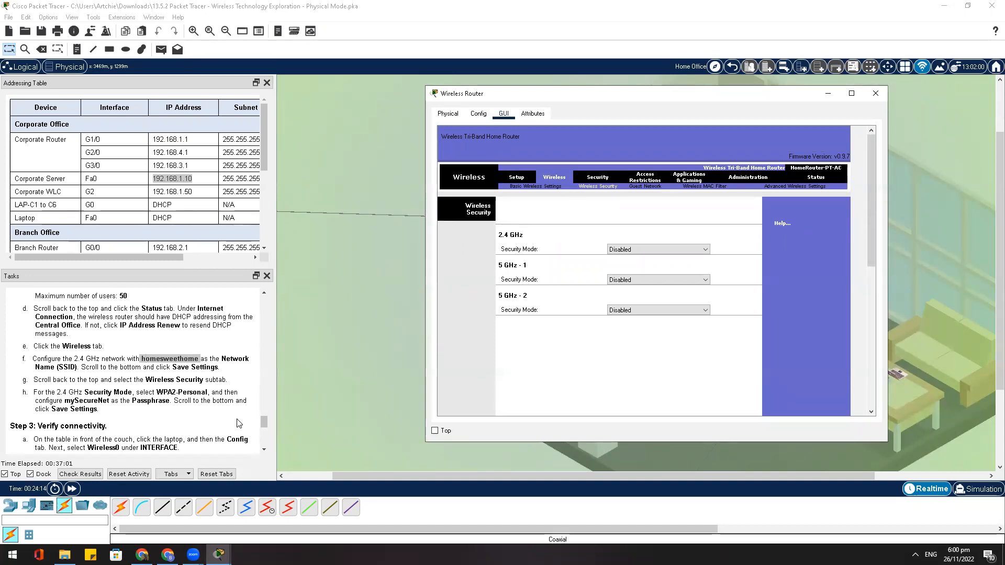
click(653, 251)
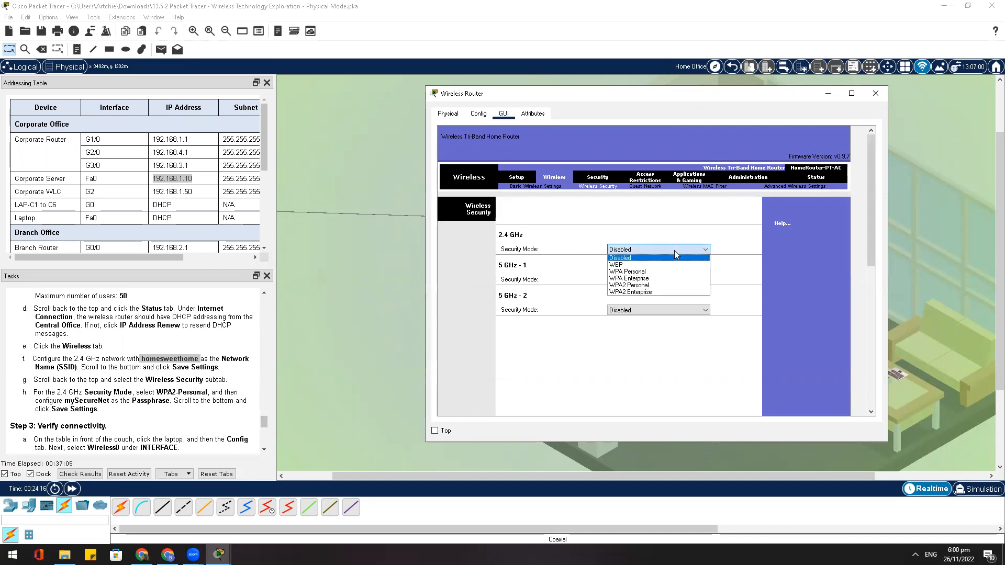
click(653, 286)
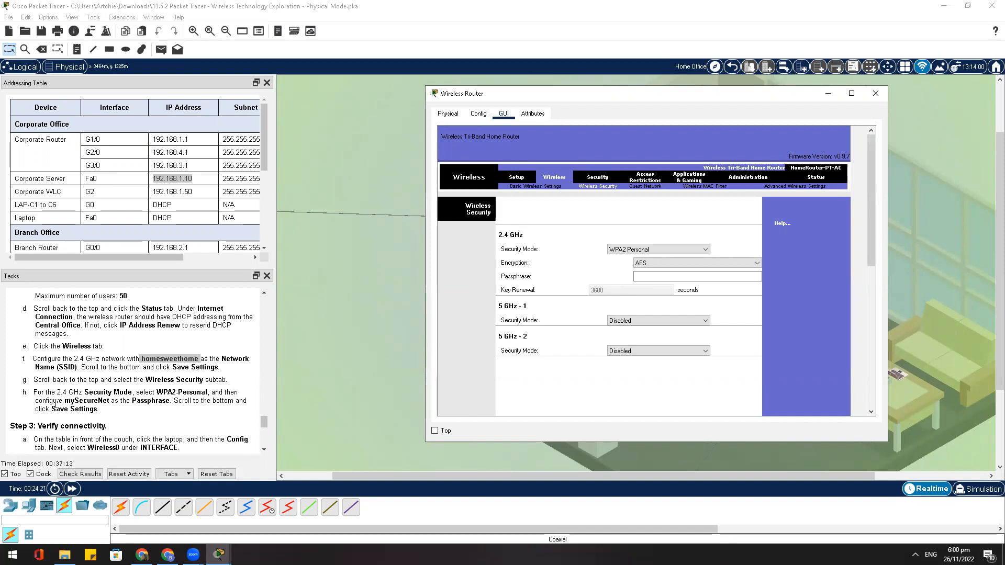
click(662, 276)
text(mySecureNet)
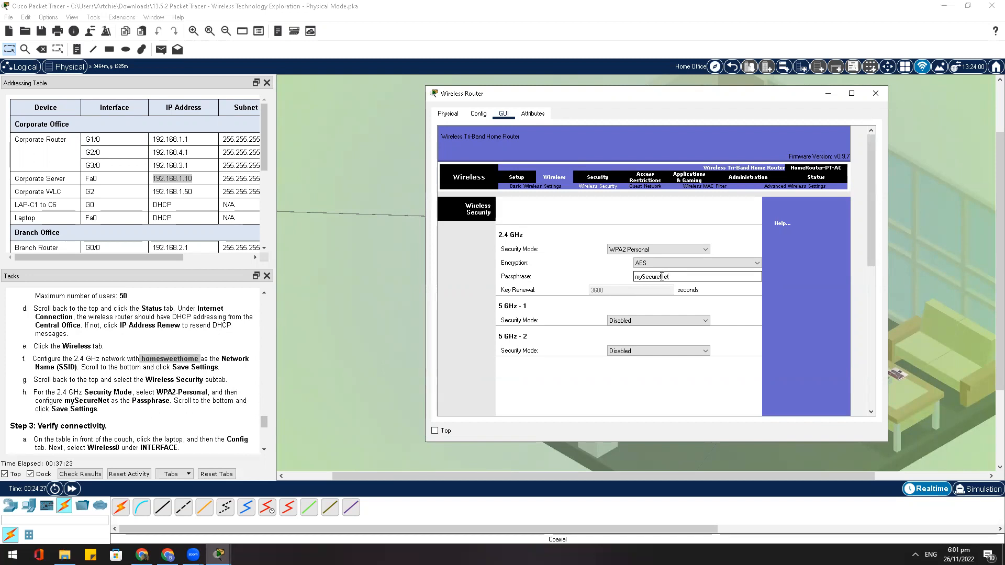
Try to save the wireless security settings and return to the 5 GHz - 1 security options
scroll(697, 320, down, 4)
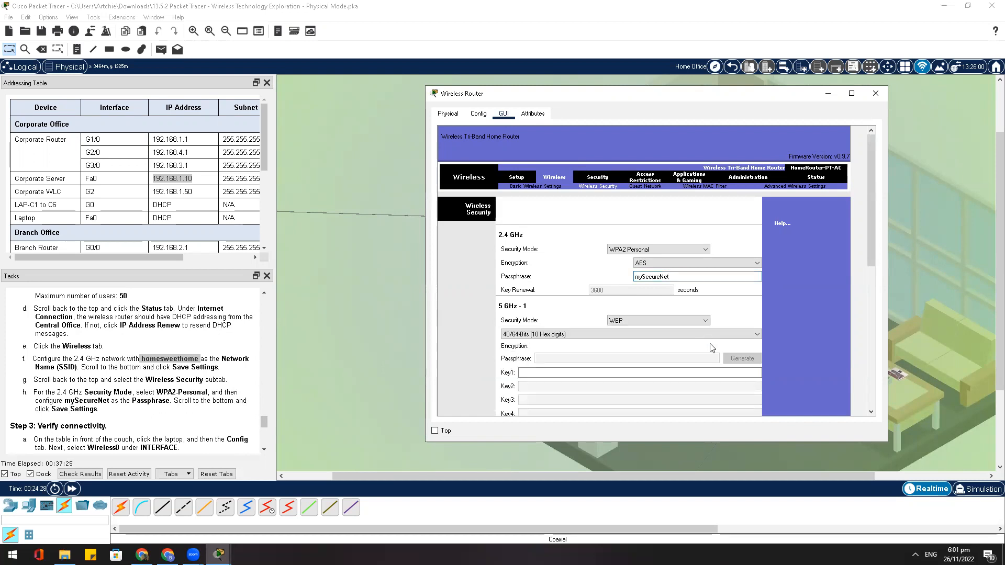
scroll(770, 366, down, 4)
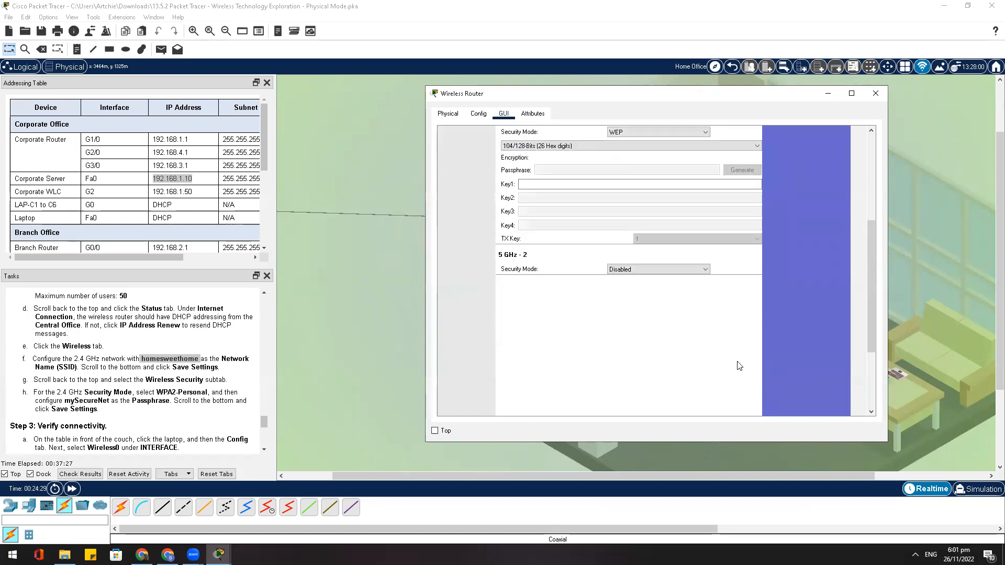
scroll(724, 365, down, 4)
scroll(724, 365, down, 2)
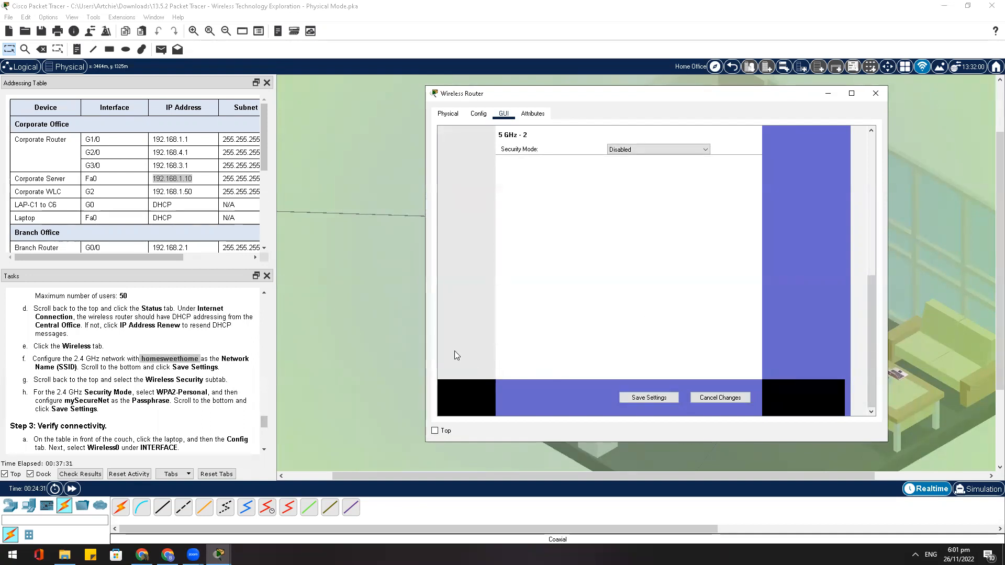
click(649, 397)
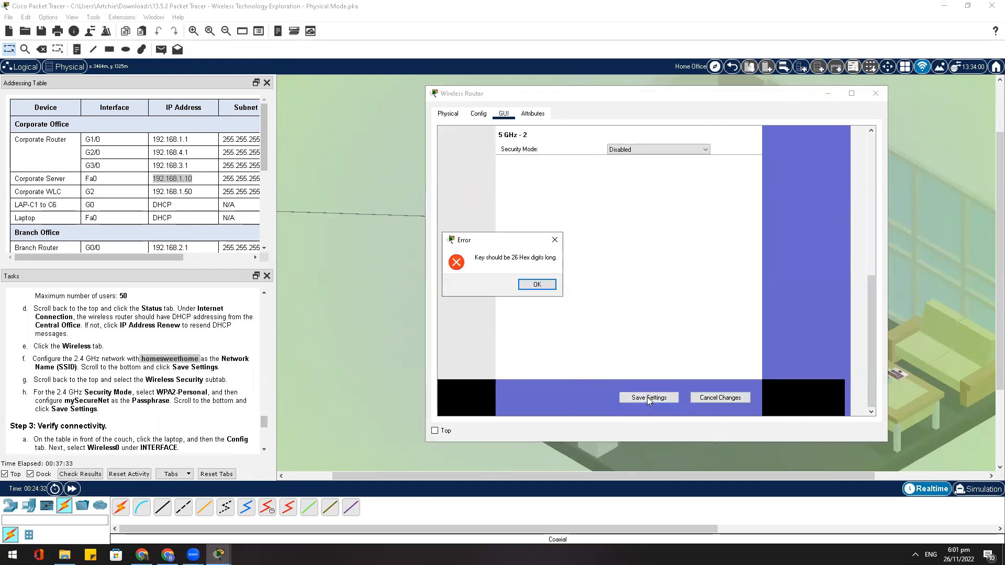
click(544, 283)
scroll(702, 325, up, 7)
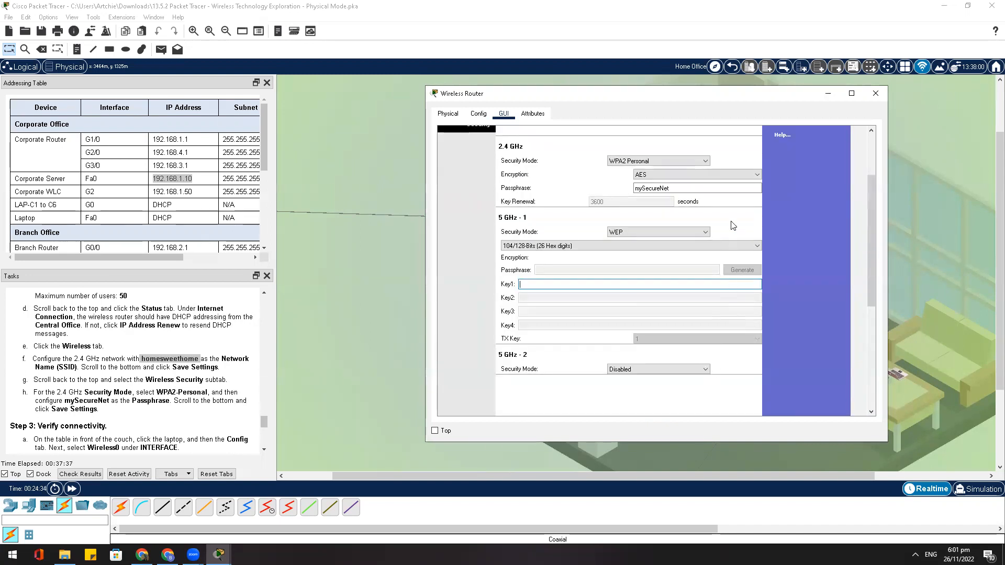
Set the router's 5 GHz - 1 wireless security mode to Disabled
click(643, 234)
click(643, 240)
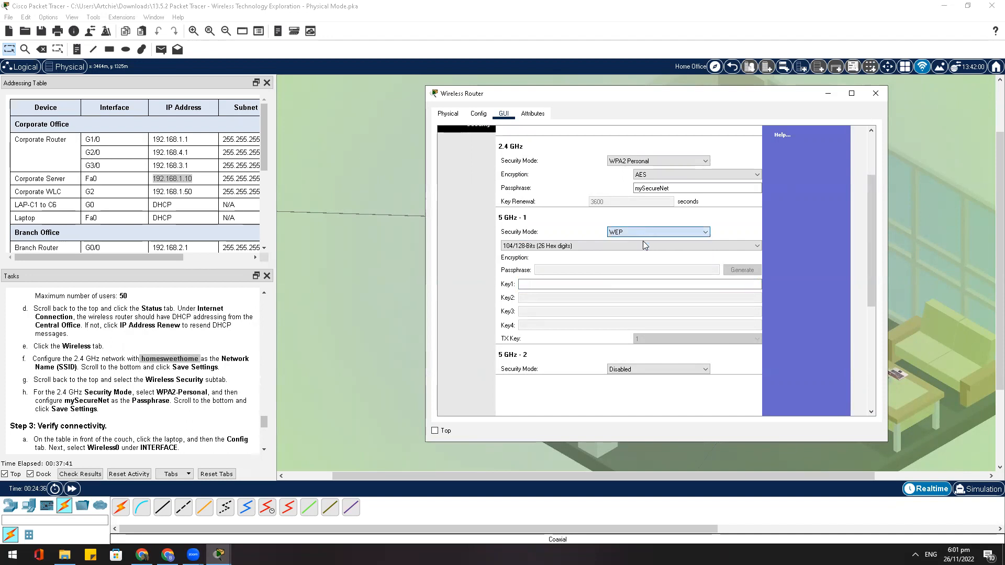
scroll(682, 360, down, 5)
scroll(681, 361, up, 3)
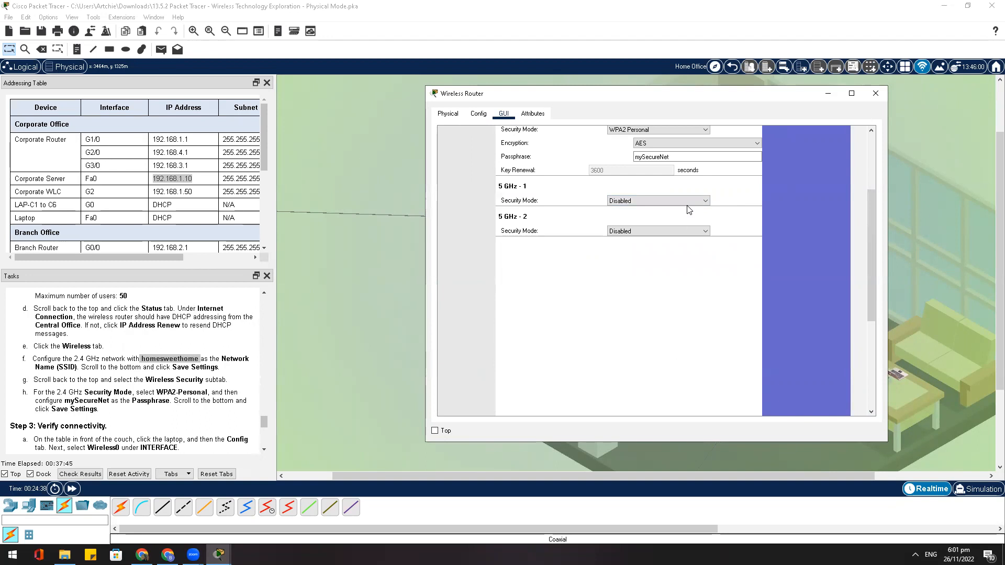
scroll(654, 367, down, 5)
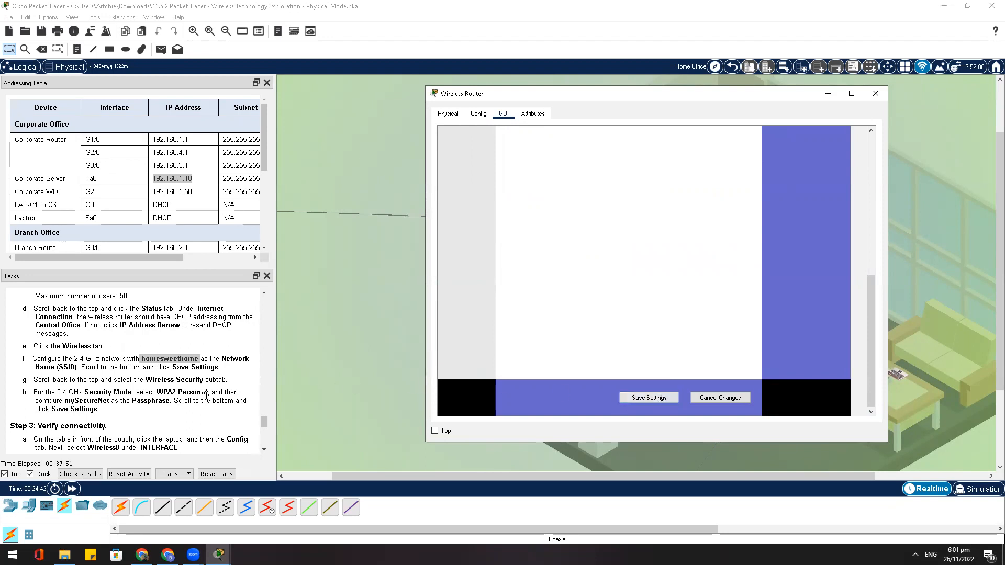
Open the Wireless0 configuration of the laptop on the table by the couch and set its SSID to homesweethome
scroll(206, 395, down, 4)
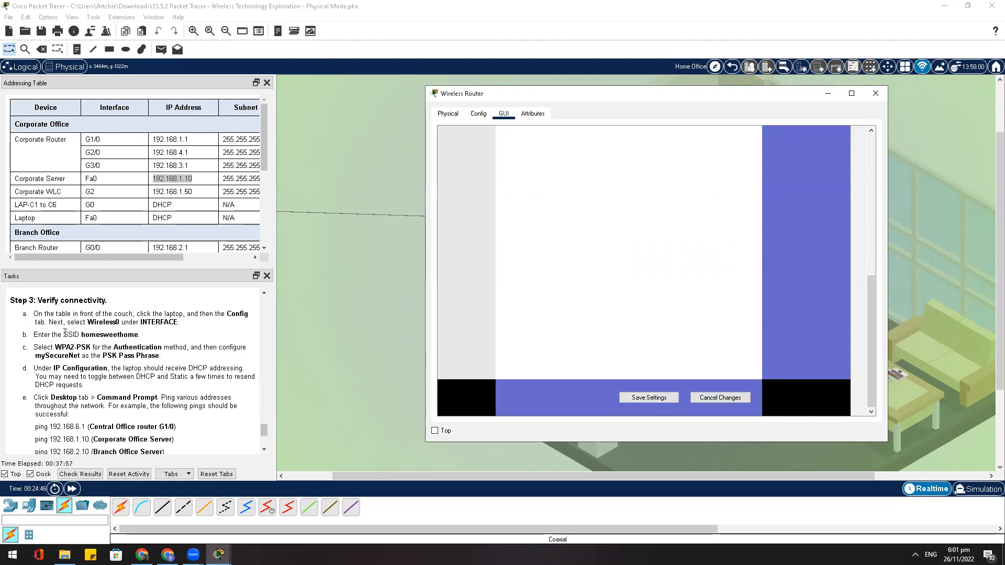
click(100, 312)
drag(56, 313, 248, 315)
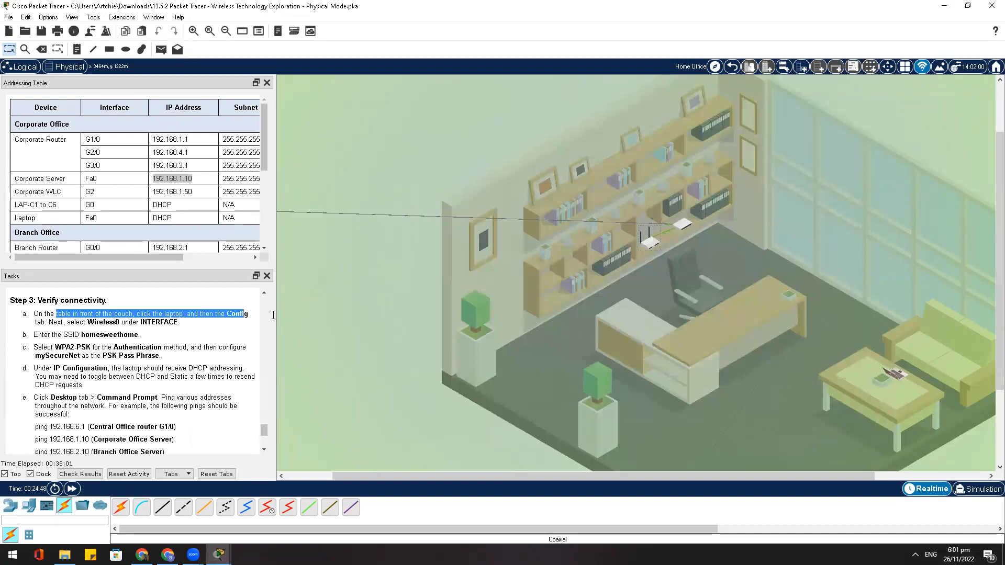
click(897, 375)
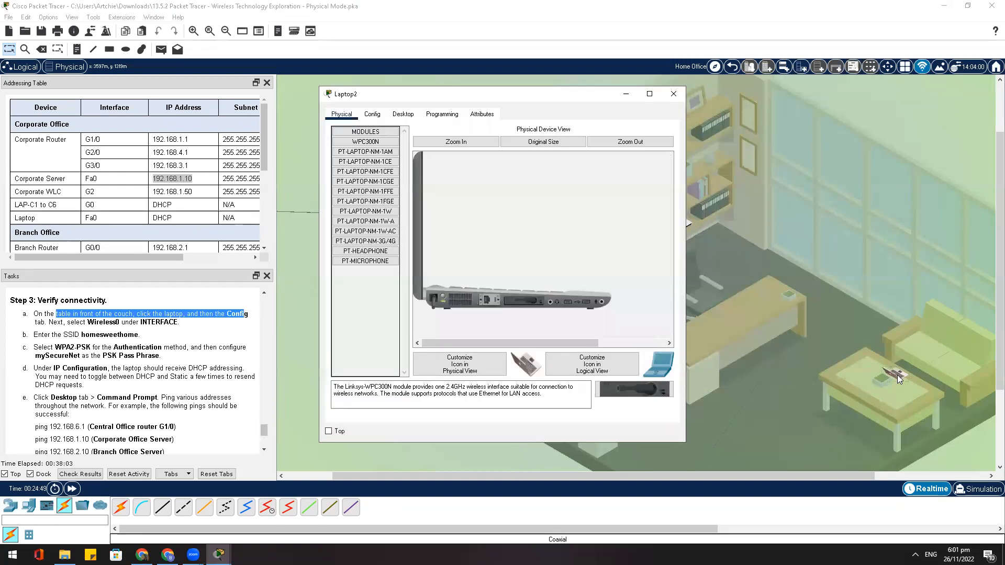
click(373, 115)
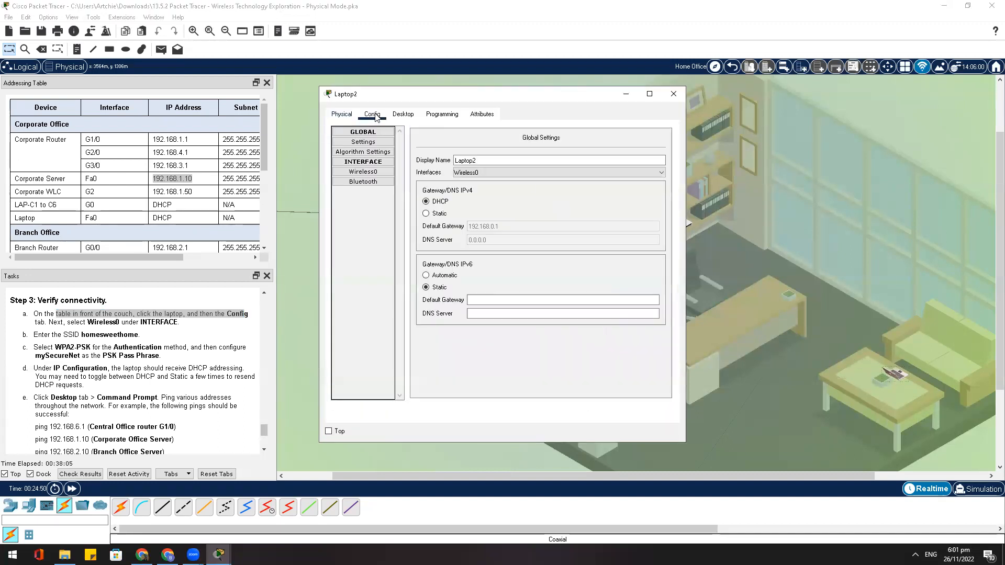
click(381, 176)
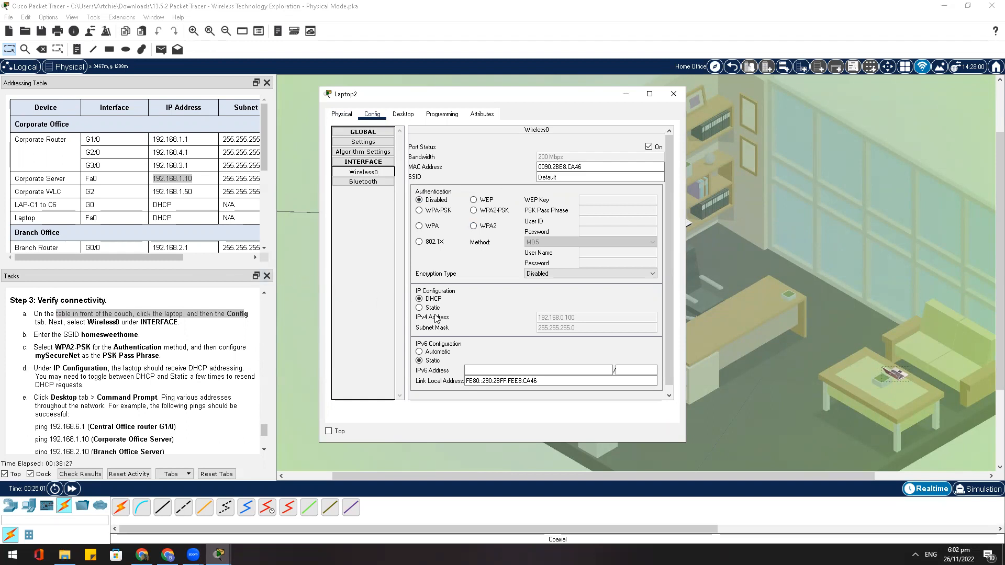
click(590, 177)
double_click(589, 177)
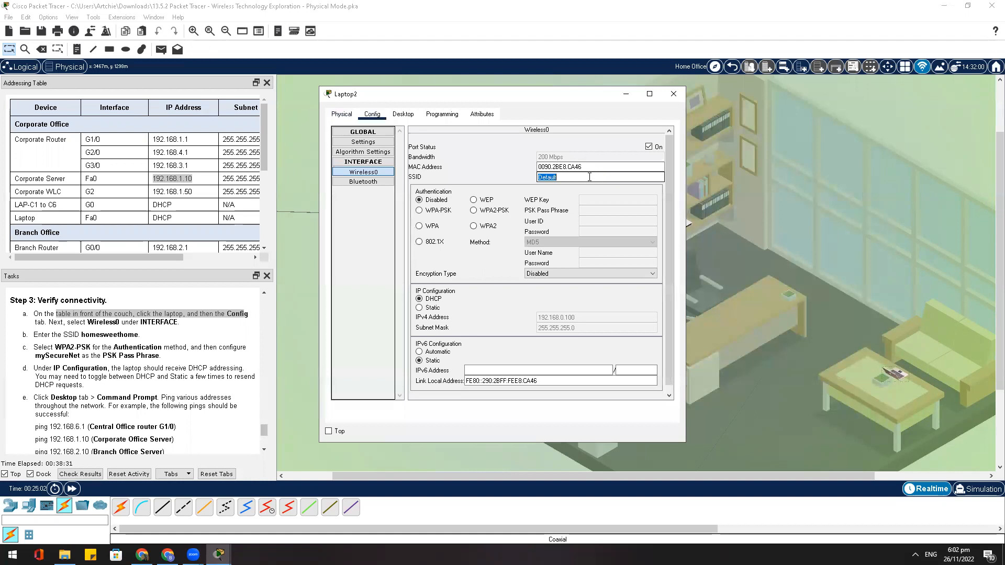
text(homesweethome)
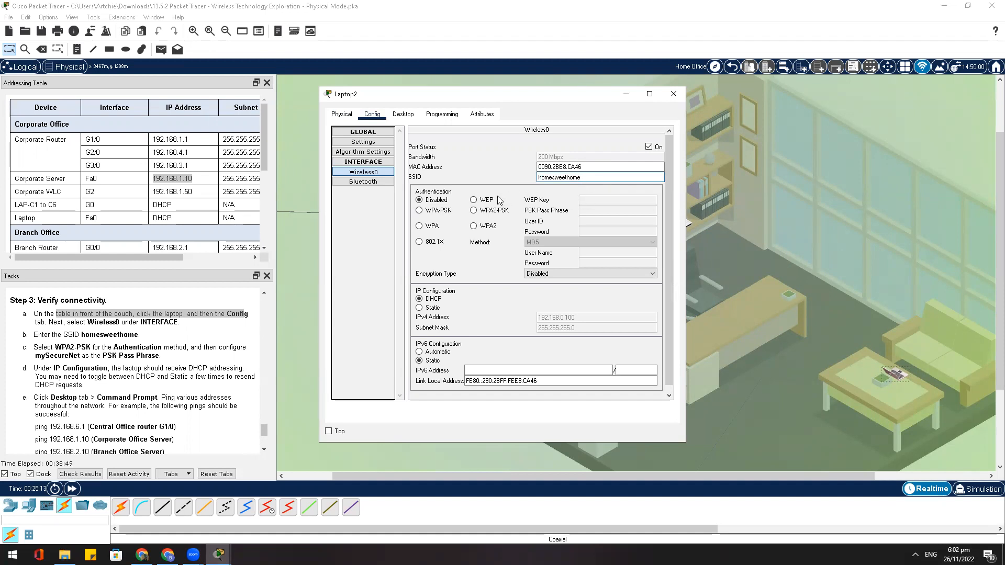
Set the laptop's authentication to WPA2-PSK, enter the PSK pass phrase, and switch its IP configuration to Static and back to DHCP
click(475, 212)
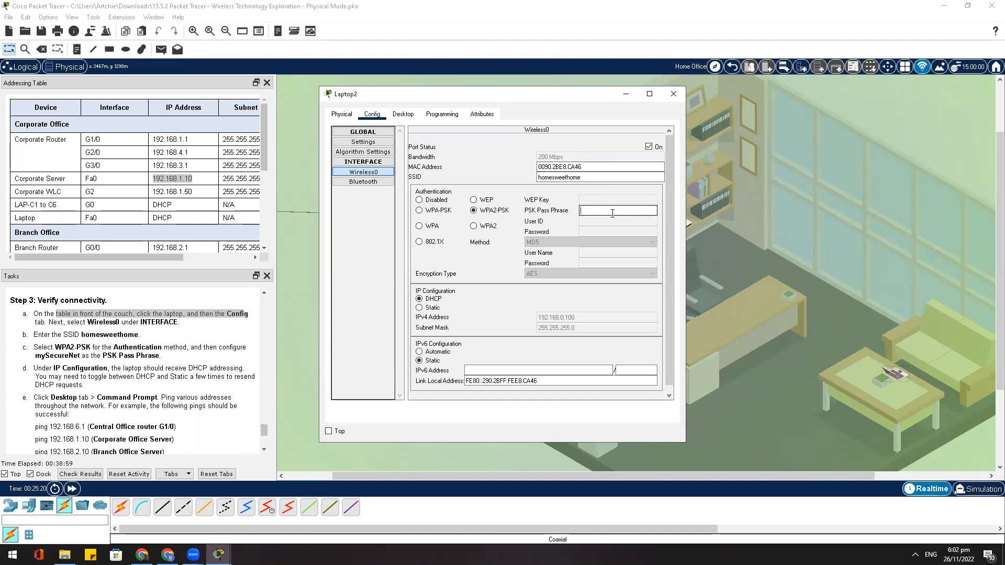
text(mySecureNet)
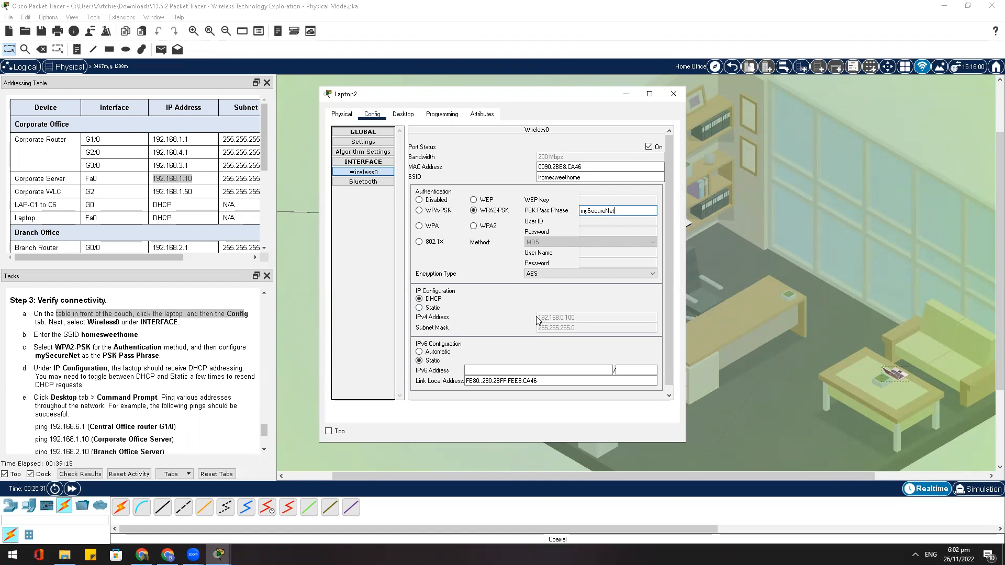
click(420, 308)
click(419, 298)
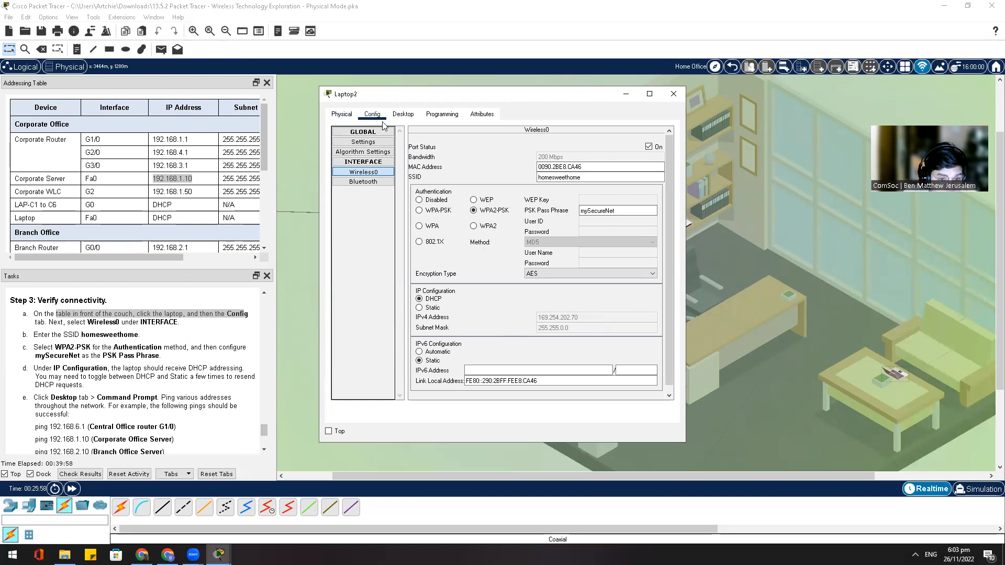
Ping the Central Office router at 192.168.6.1 from the laptop's Command Prompt
click(403, 114)
click(565, 163)
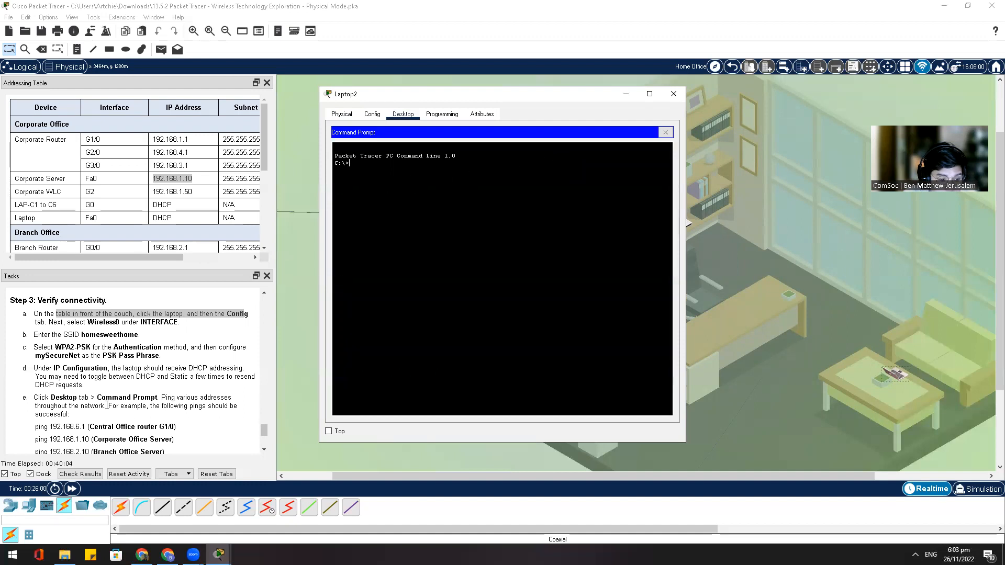
scroll(173, 400, down, 1)
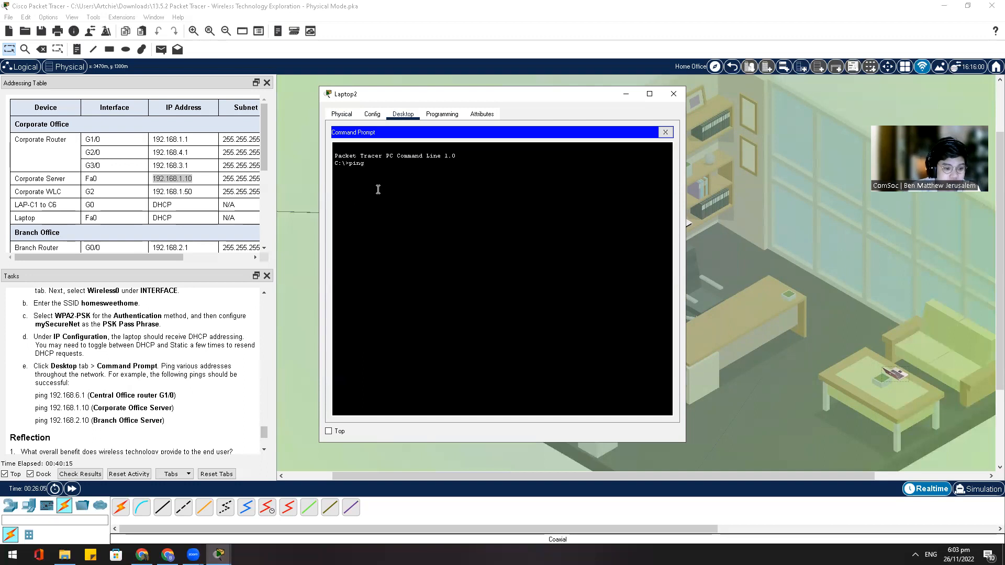
text(192.168.6.1)
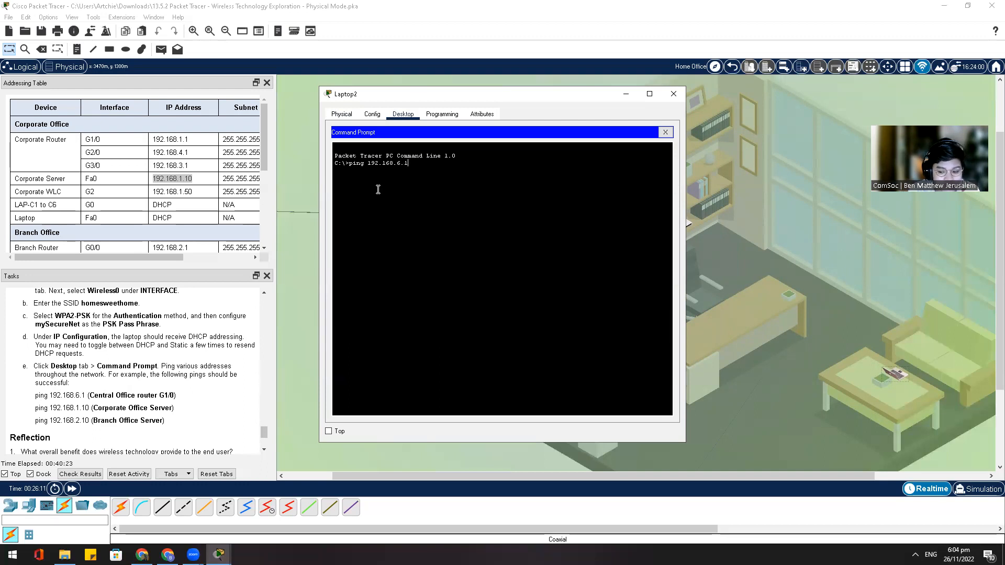
key(Return)
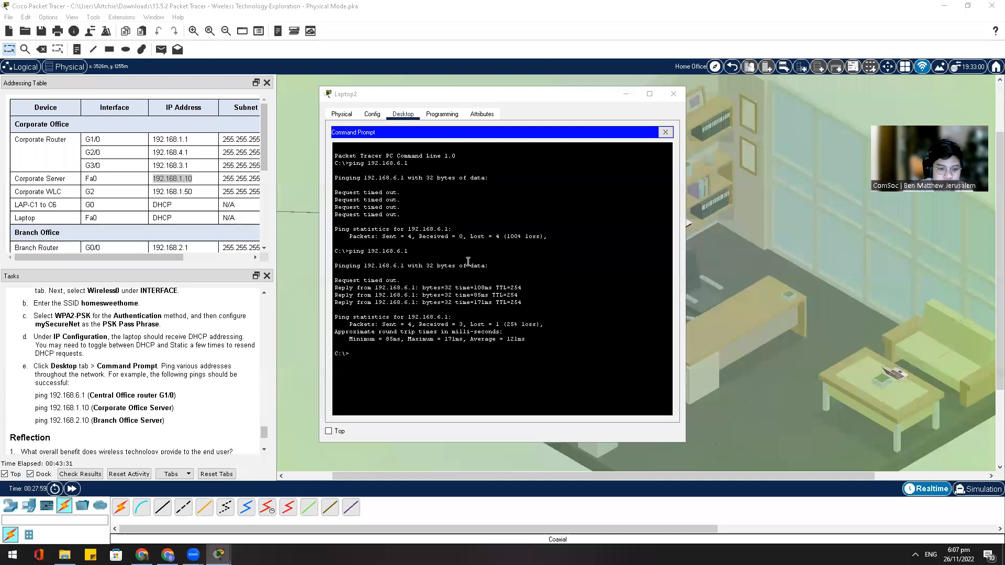
Repeat the ping to 192.168.6.1 and highlight the latest replies and statistics
click(402, 361)
key(Up)
key(Return)
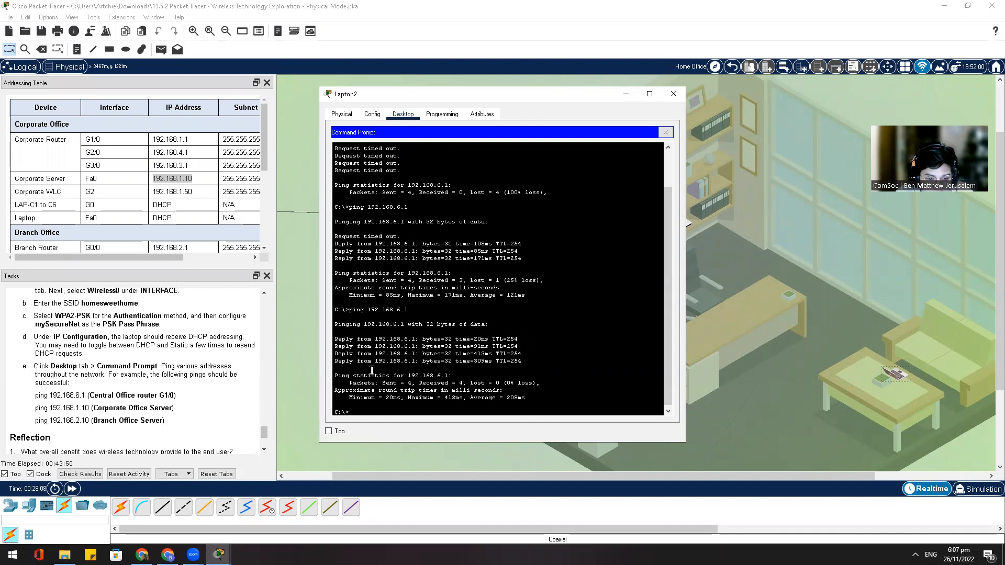
drag(420, 339, 491, 405)
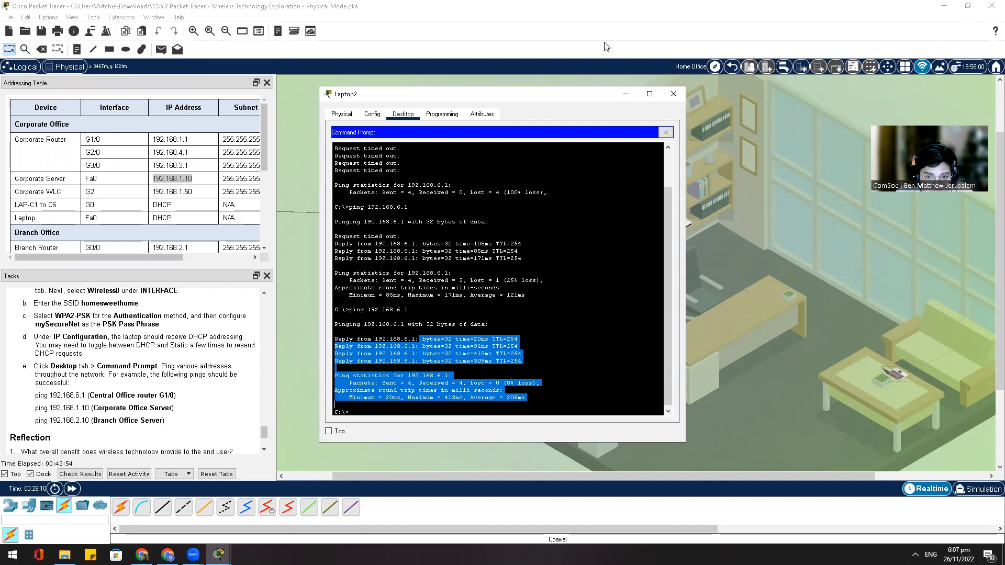